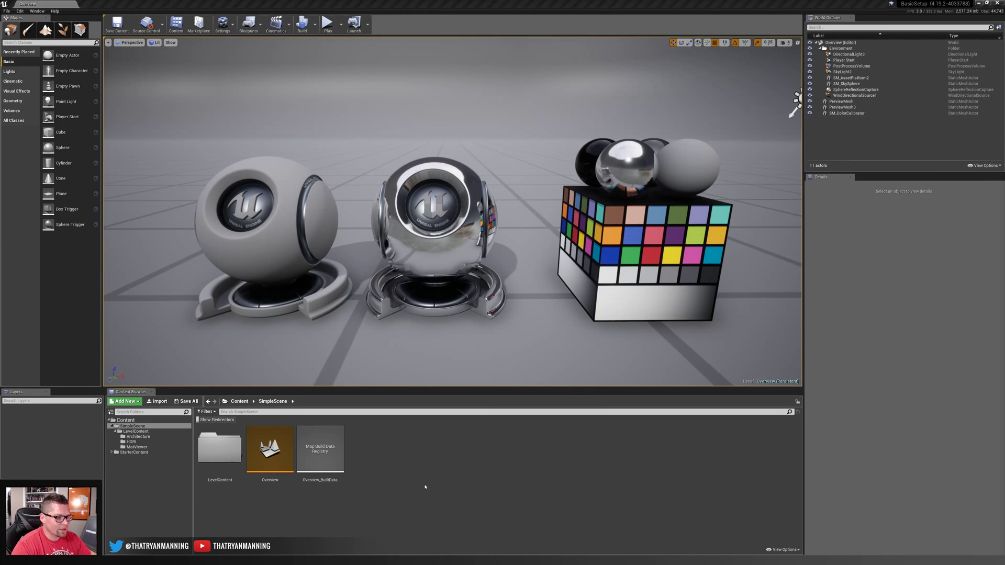
# - Create a level named Neutral in the SimpleScene folder and open it, saving the new level first
pyautogui.rightClick(387, 465)
pyautogui.click(418, 345)
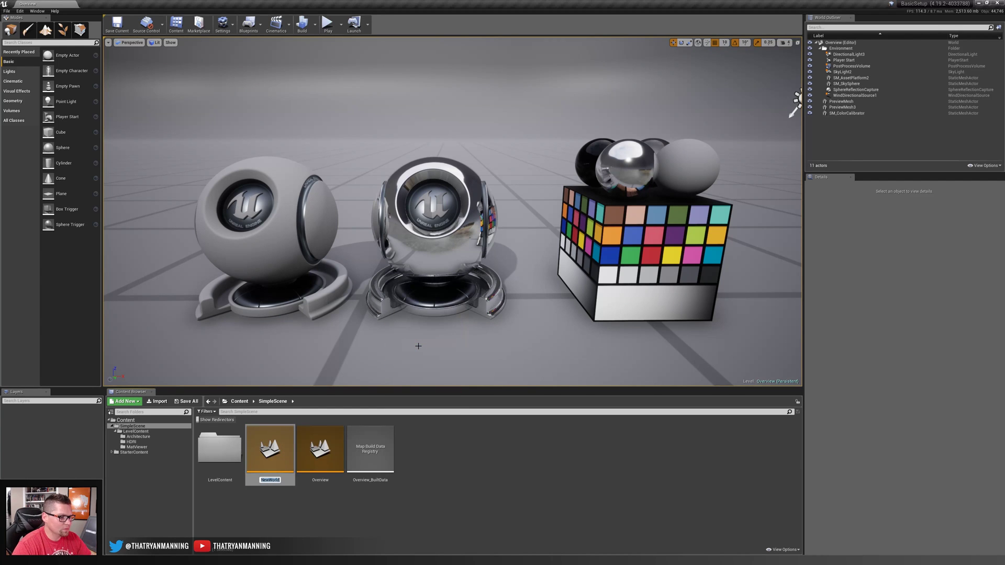
pyautogui.write('Neutral')
pyautogui.press('Return')
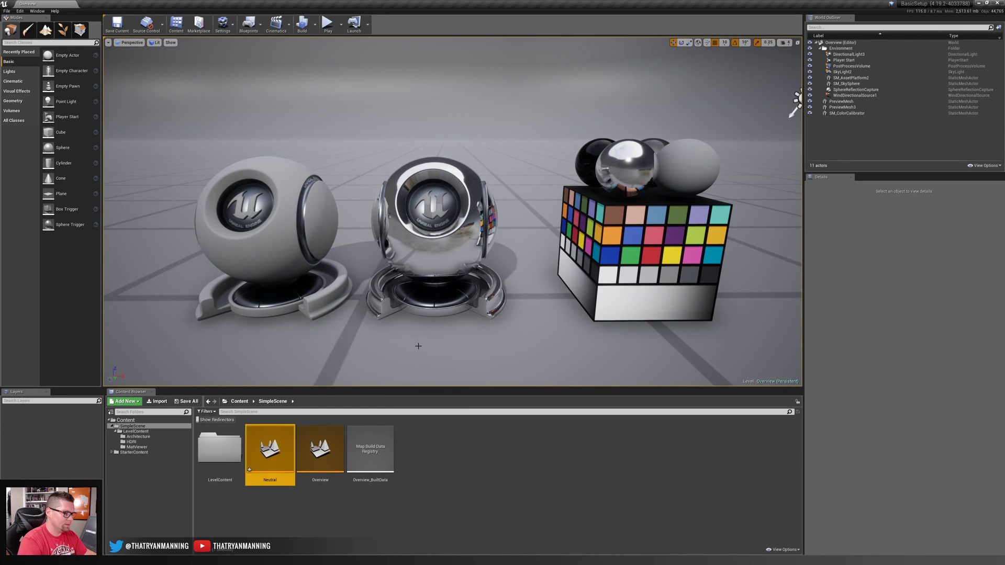
pyautogui.doubleClick(270, 450)
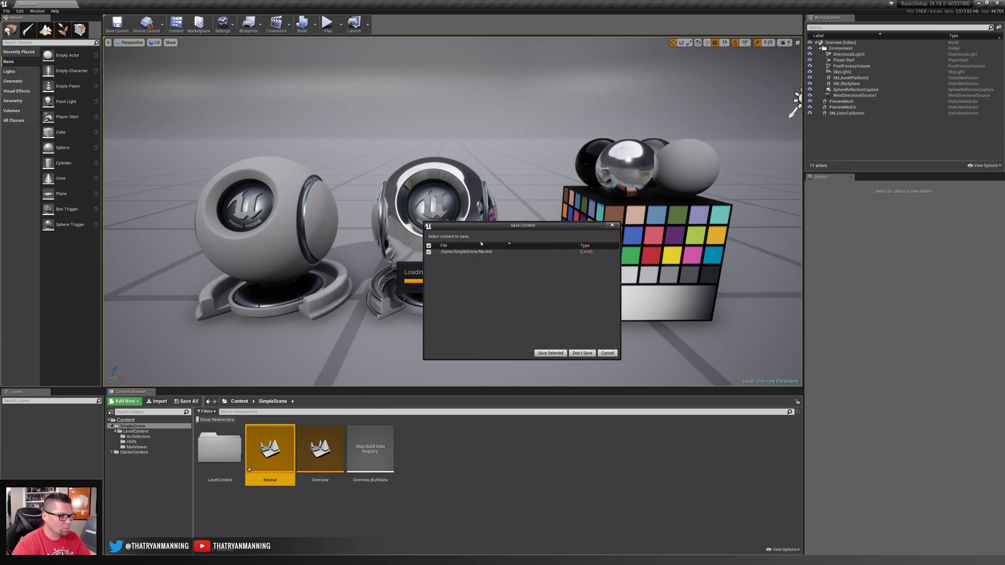
pyautogui.click(550, 351)
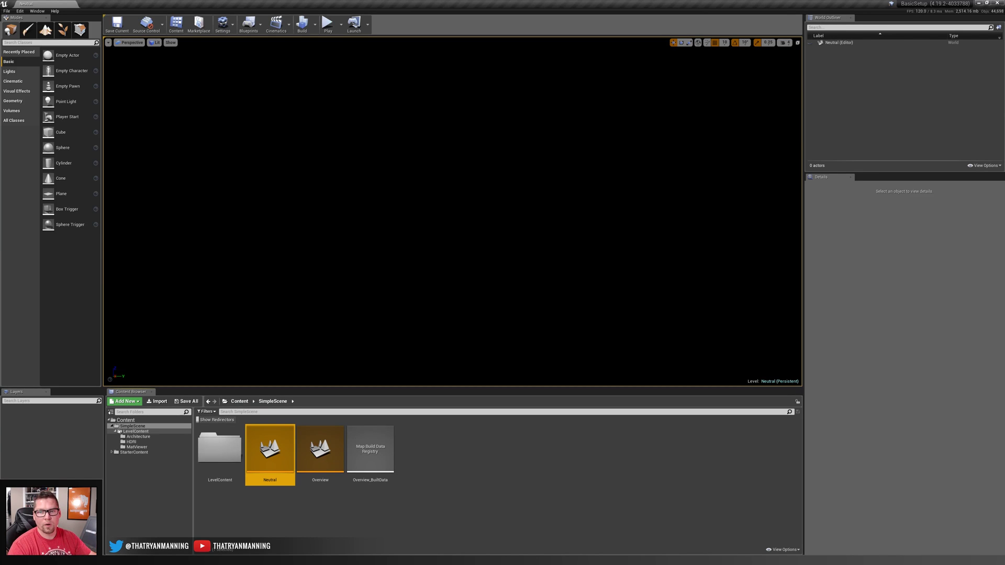
# - Place the SM_CycRoom_01 mesh from the LevelContent Architecture folder into the empty level
pyautogui.click(122, 432)
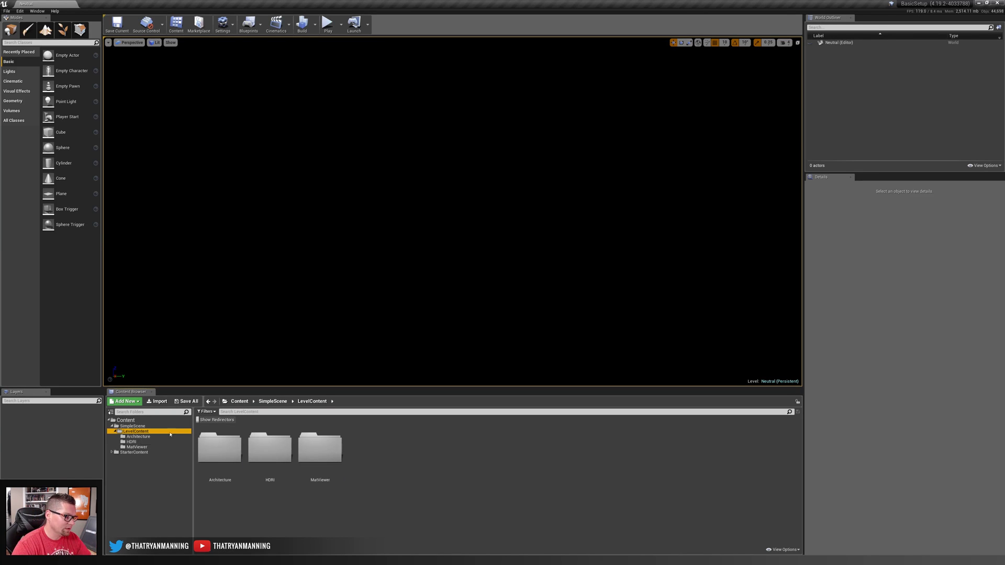
pyautogui.click(141, 437)
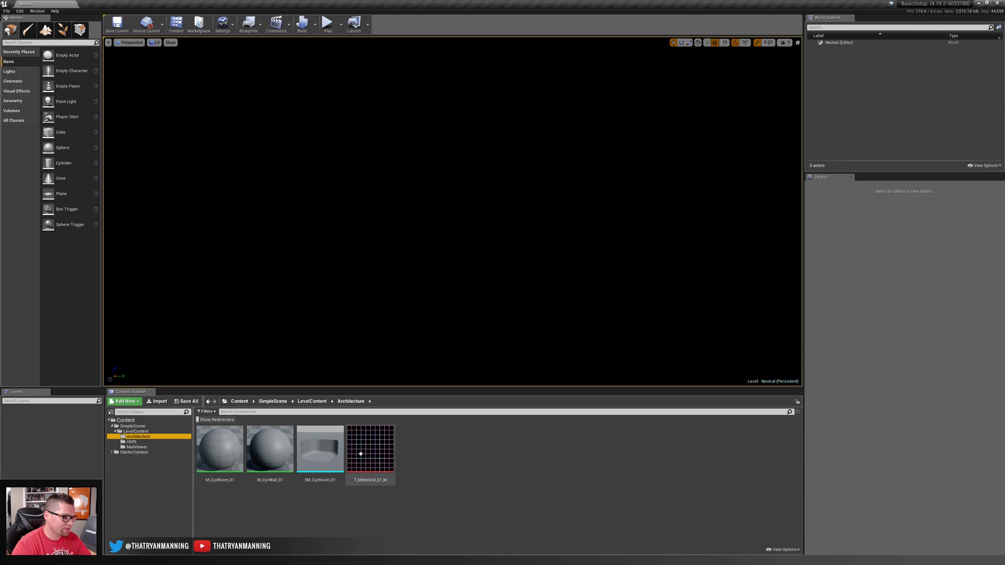
pyautogui.moveTo(320, 449); pyautogui.dragTo(439, 256)
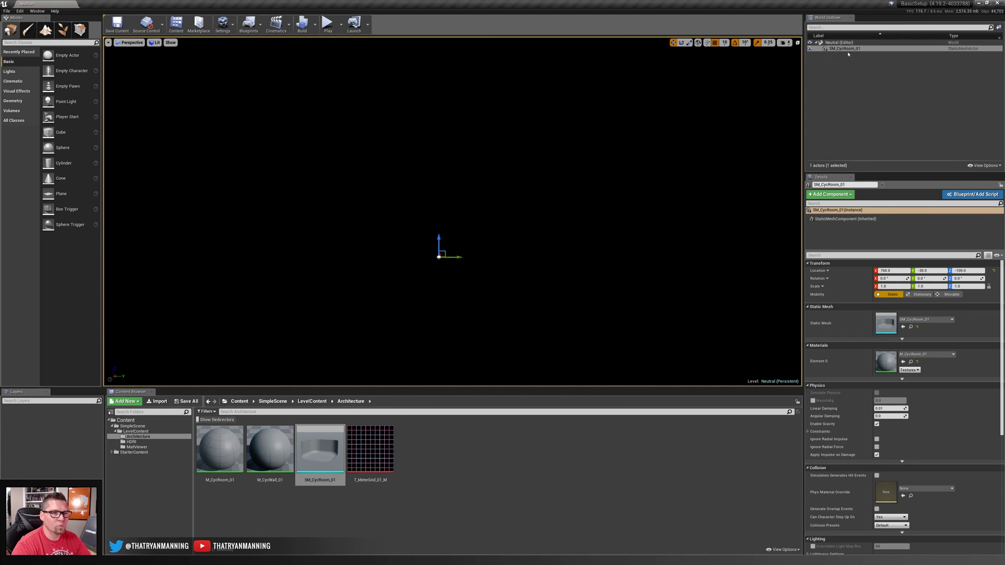
# - Set the cyc room mesh's location to 0, 0, 0 and frame it in the viewport
pyautogui.click(894, 270)
pyautogui.write('0')
pyautogui.press('Tab')
pyautogui.write('0')
pyautogui.press('Tab')
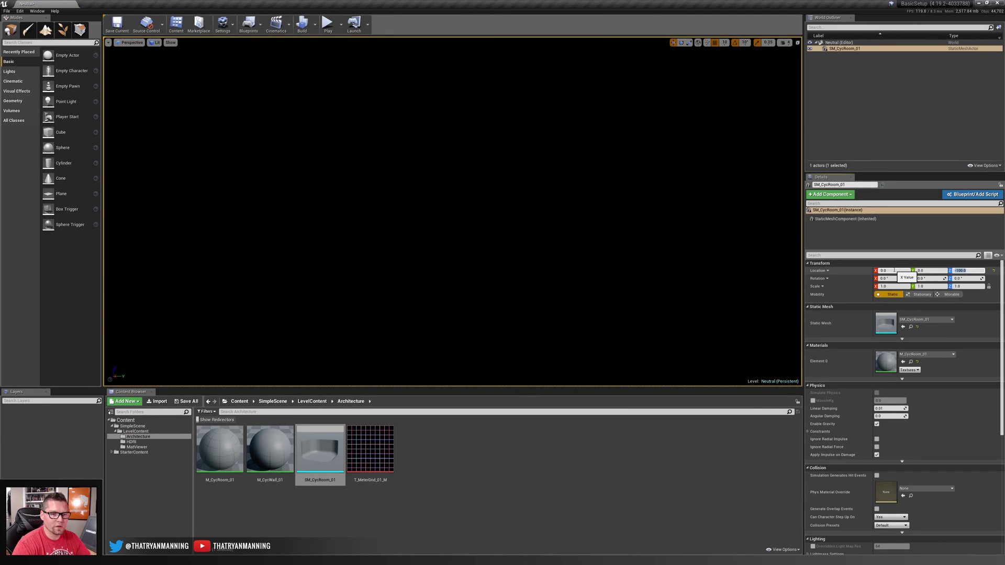
pyautogui.write('0')
pyautogui.press('Return')
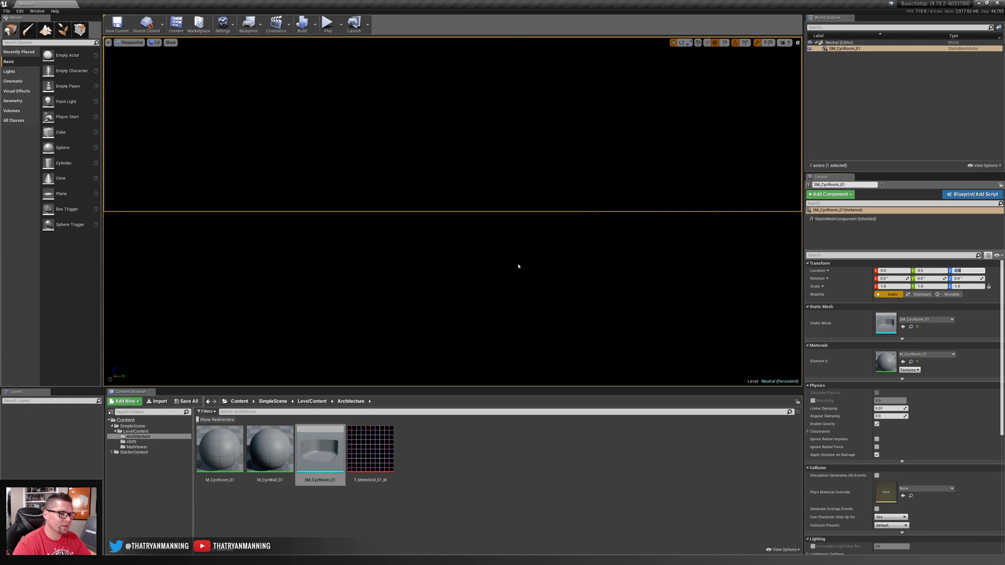
pyautogui.press('f')
pyautogui.keyDown('alt'); pyautogui.moveTo(518, 266); pyautogui.dragTo(518, 293); pyautogui.keyUp('alt')
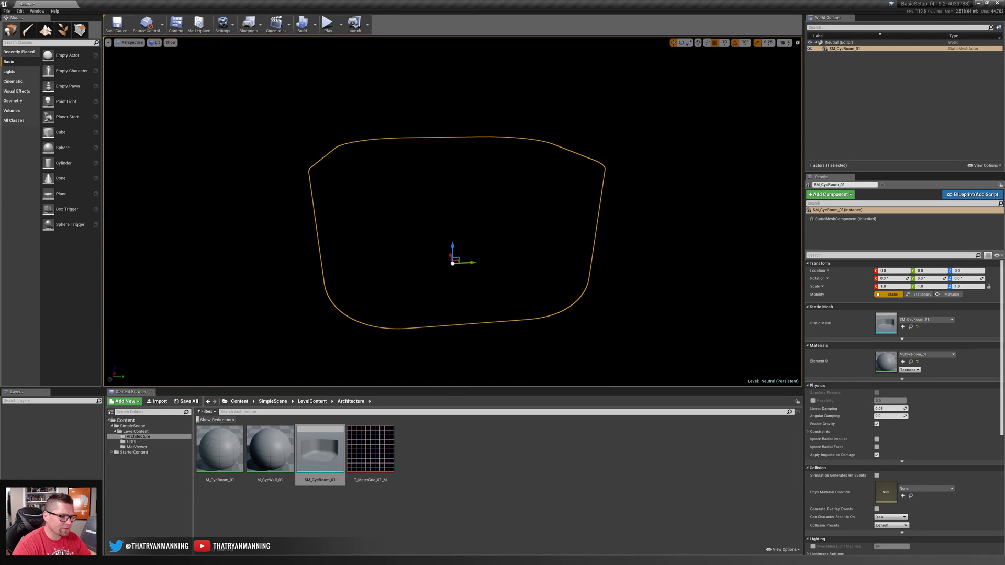
pyautogui.scroll(3, 453, 236)
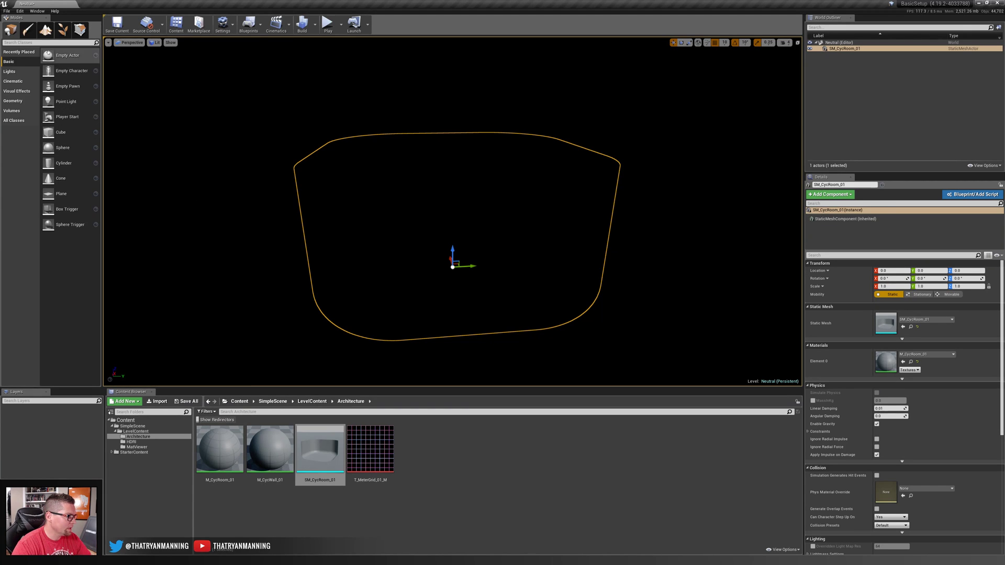
# - Add a directional light and a sky light to the level inside the cyc room
pyautogui.click(9, 71)
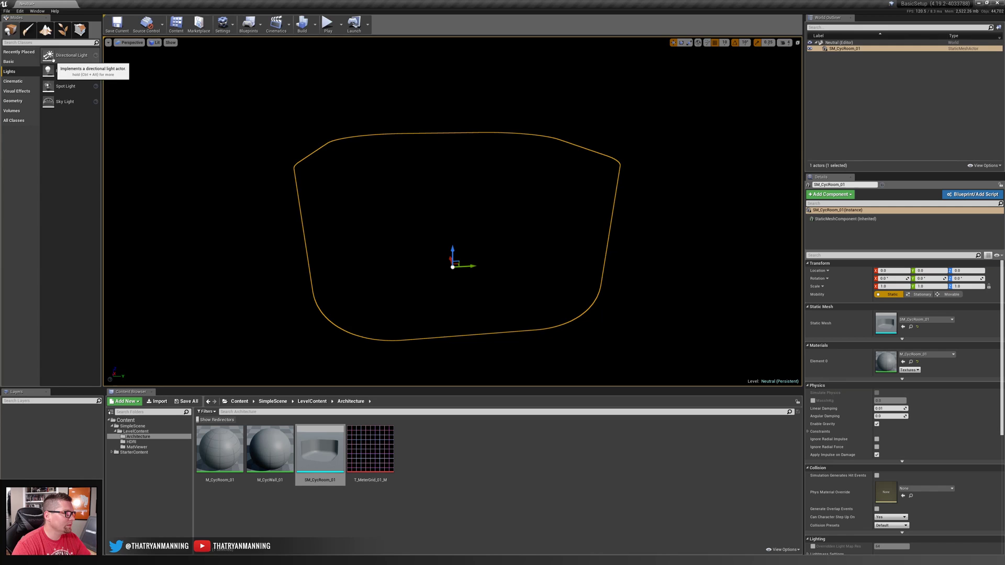
pyautogui.moveTo(52, 59); pyautogui.dragTo(491, 266)
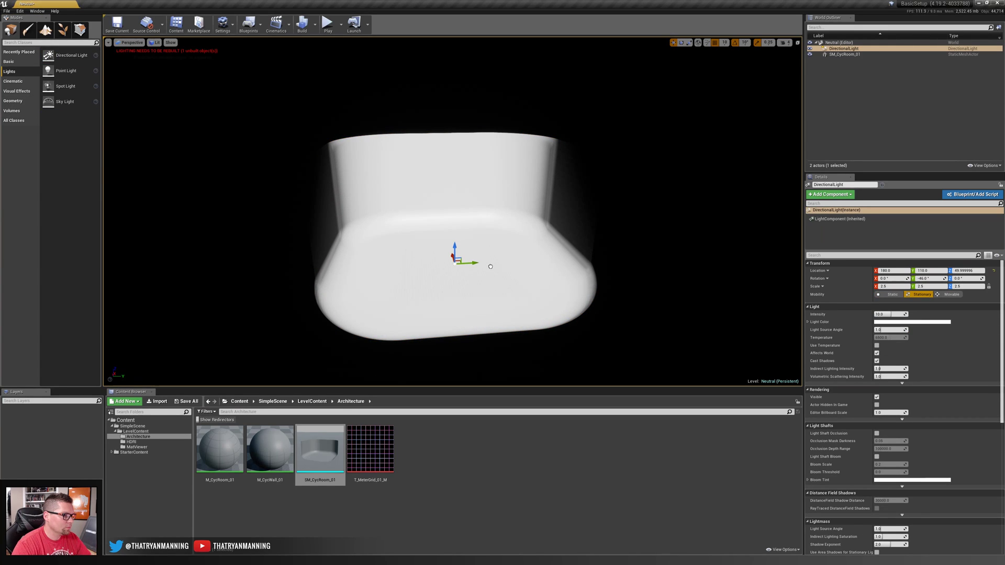
pyautogui.moveTo(48, 101); pyautogui.dragTo(274, 135)
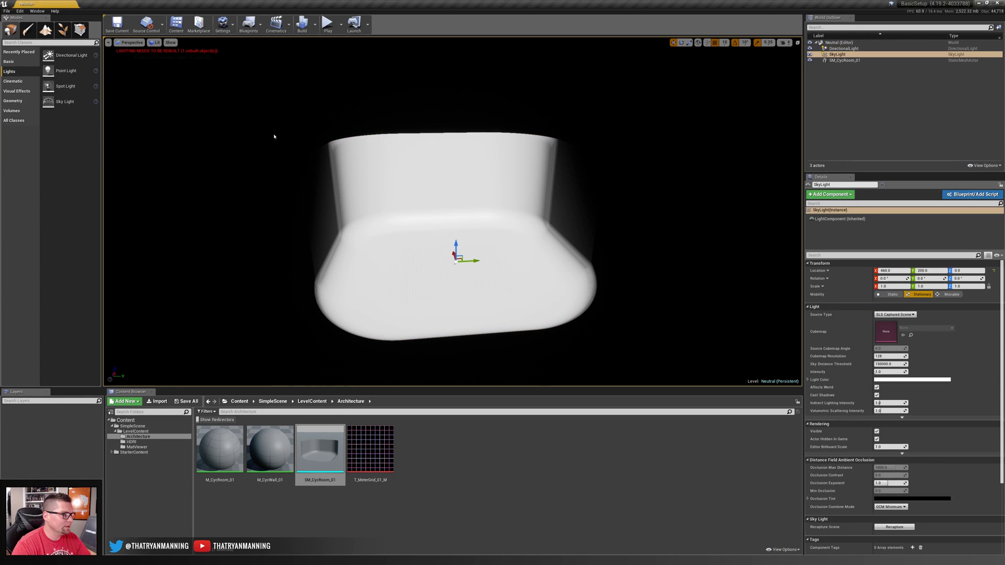
# - Find and add a Post Process Volume and a Sphere Reflection Capture to the cyc room
pyautogui.click(82, 43)
pyautogui.write('post')
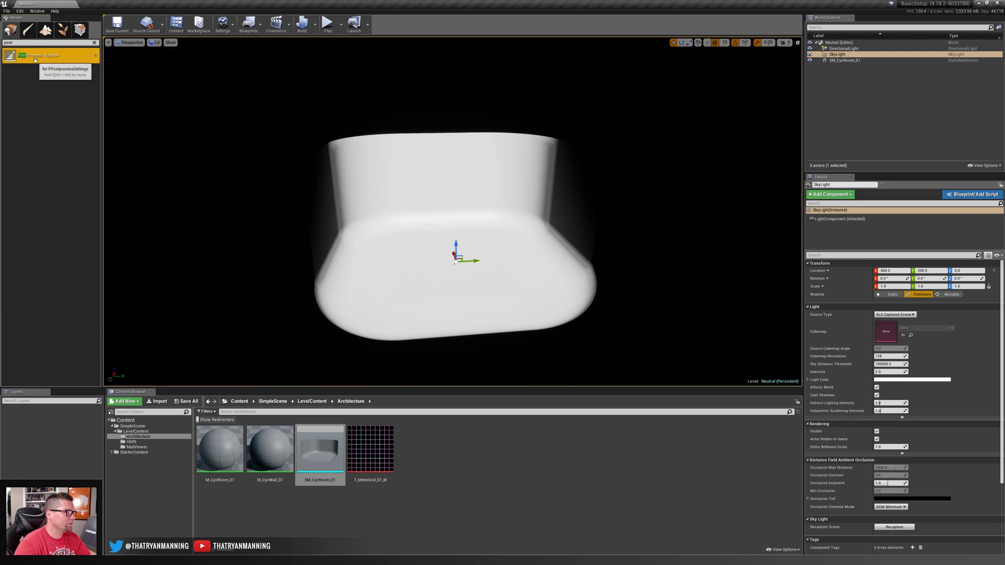
pyautogui.moveTo(35, 60); pyautogui.dragTo(455, 260)
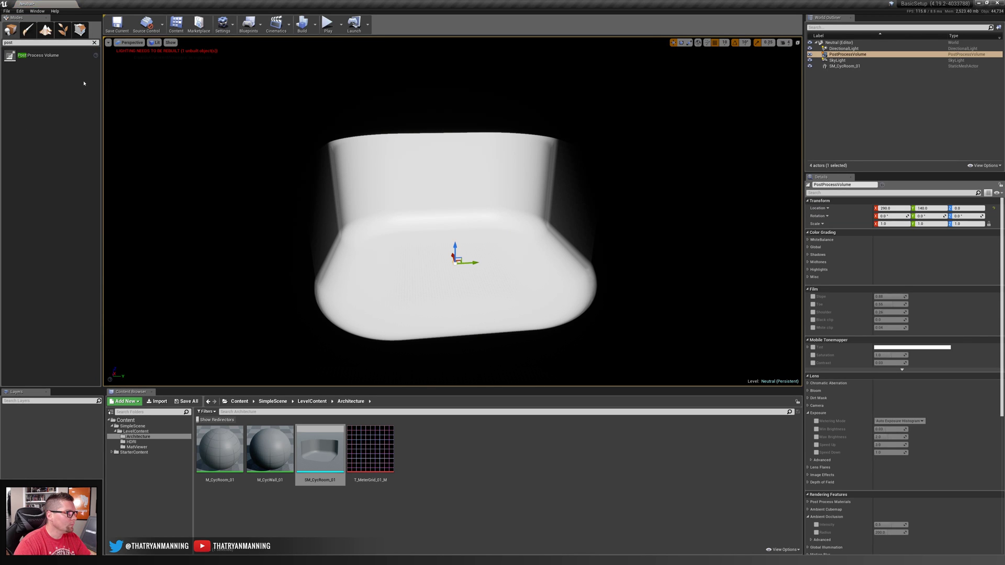
pyautogui.doubleClick(66, 43)
pyautogui.write('sphe')
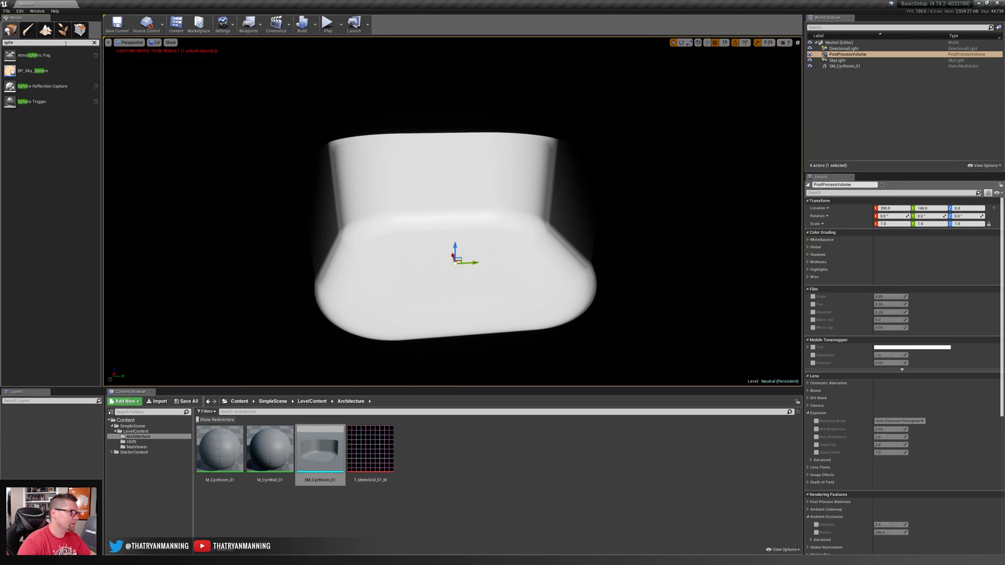
pyautogui.moveTo(42, 87); pyautogui.dragTo(455, 261)
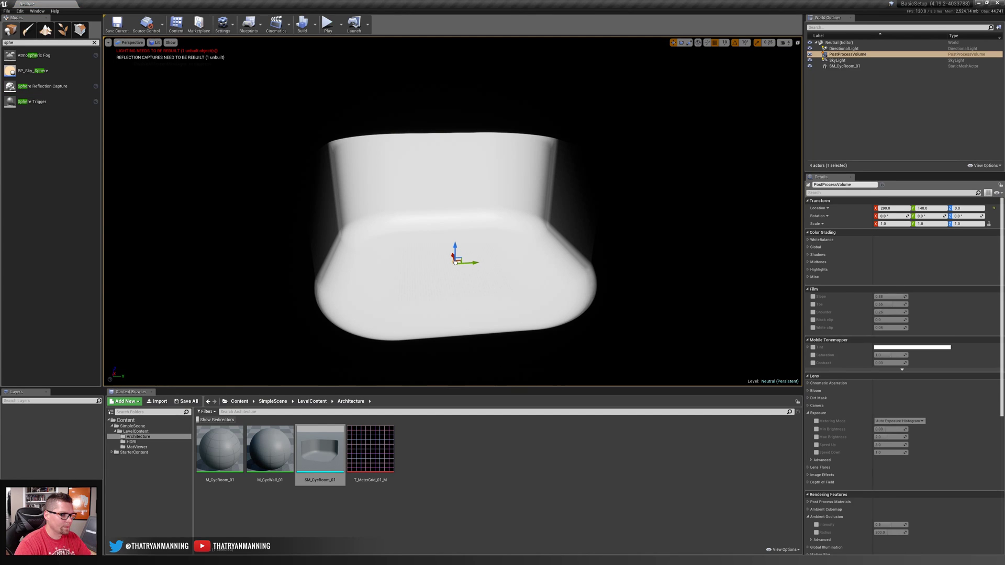
pyautogui.click(94, 43)
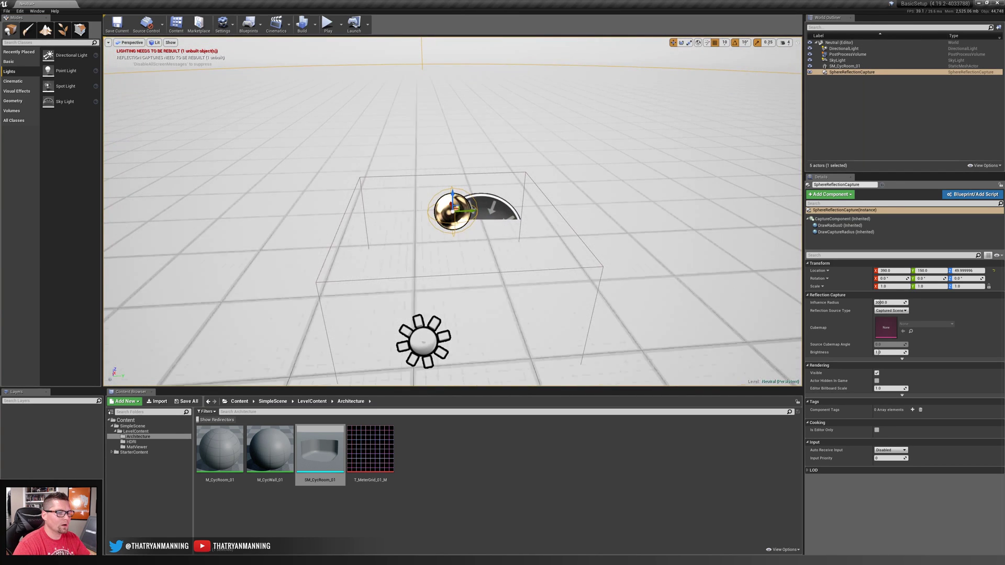
pyautogui.click(479, 212)
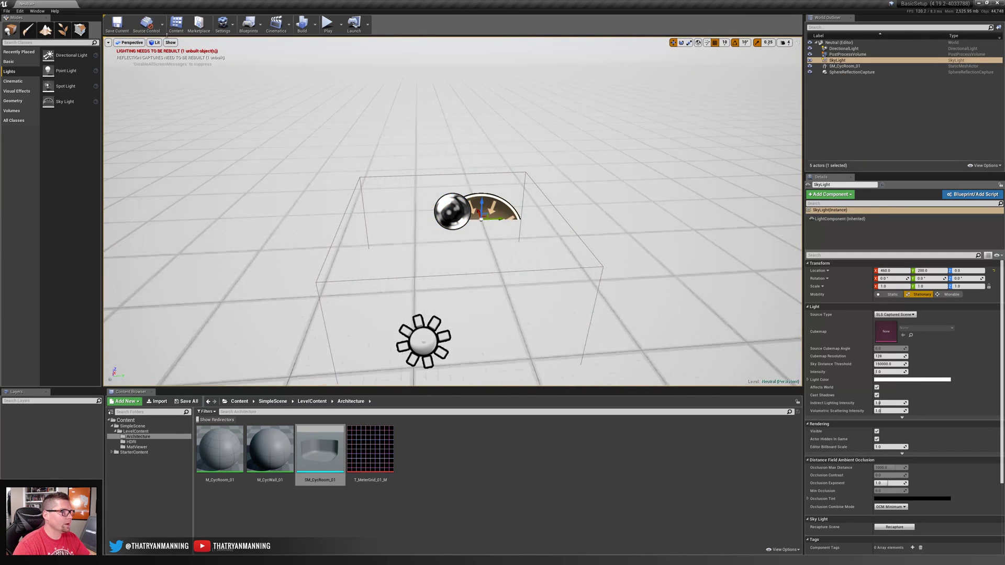
pyautogui.click(171, 42)
pyautogui.click(184, 102)
pyautogui.scroll(-6, 504, 239)
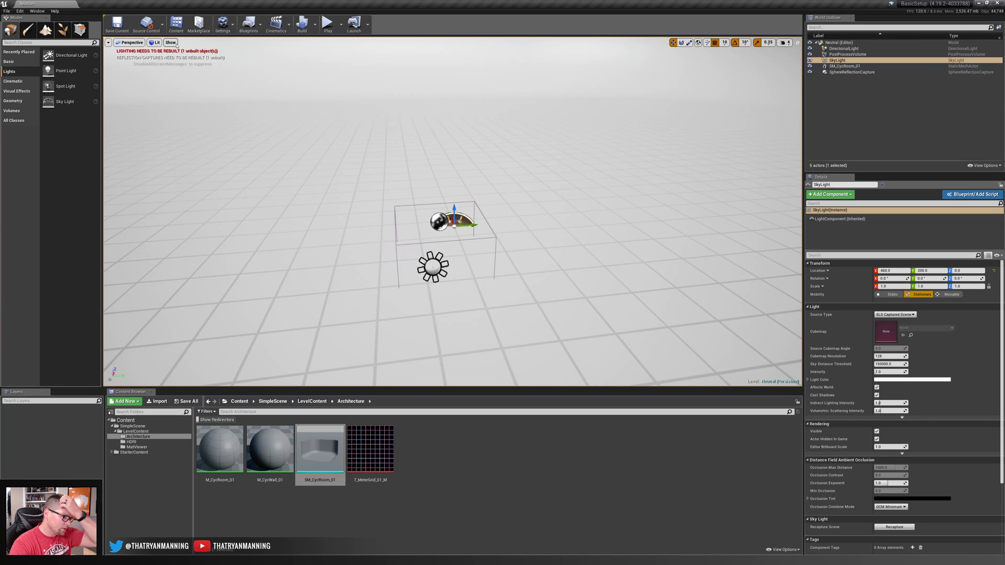
# - Open the M_CycRoom_01 material, examine its node graph and the Vertex Color node that masks the grid pattern, and close it
pyautogui.doubleClick(220, 449)
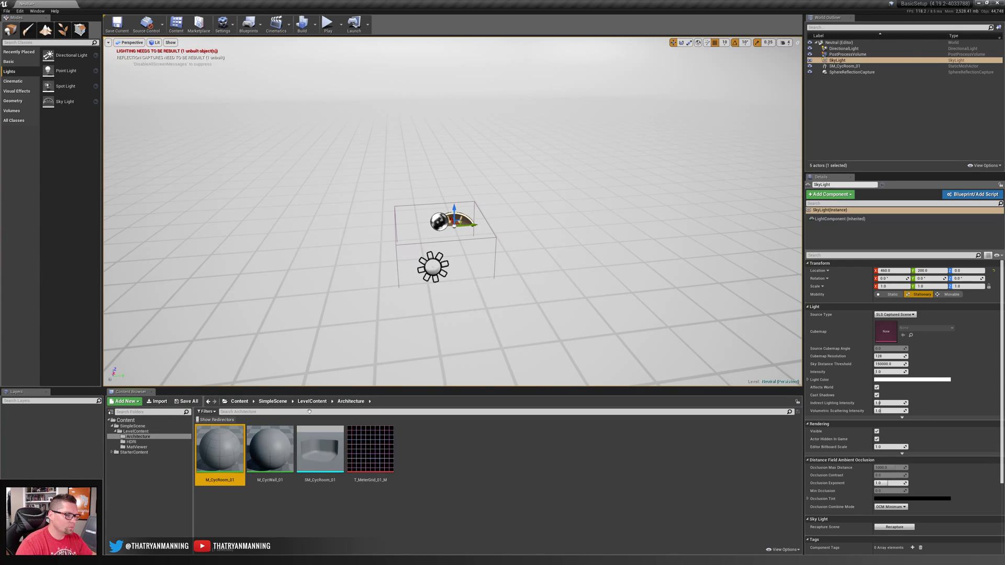
pyautogui.moveTo(358, 233); pyautogui.dragTo(430, 309, button='right')
pyautogui.scroll(-1, 413, 272)
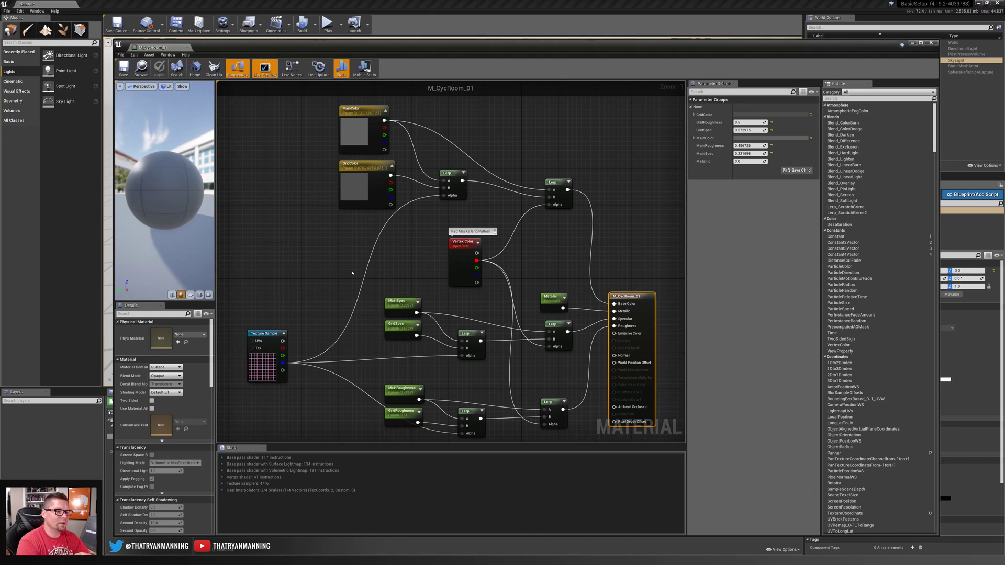
pyautogui.click(463, 259)
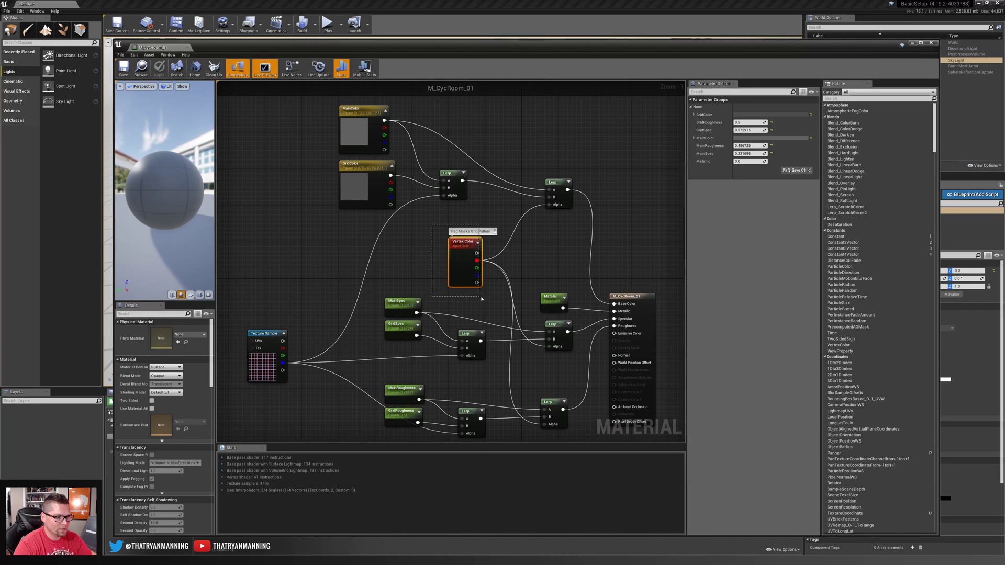
pyautogui.click(493, 303)
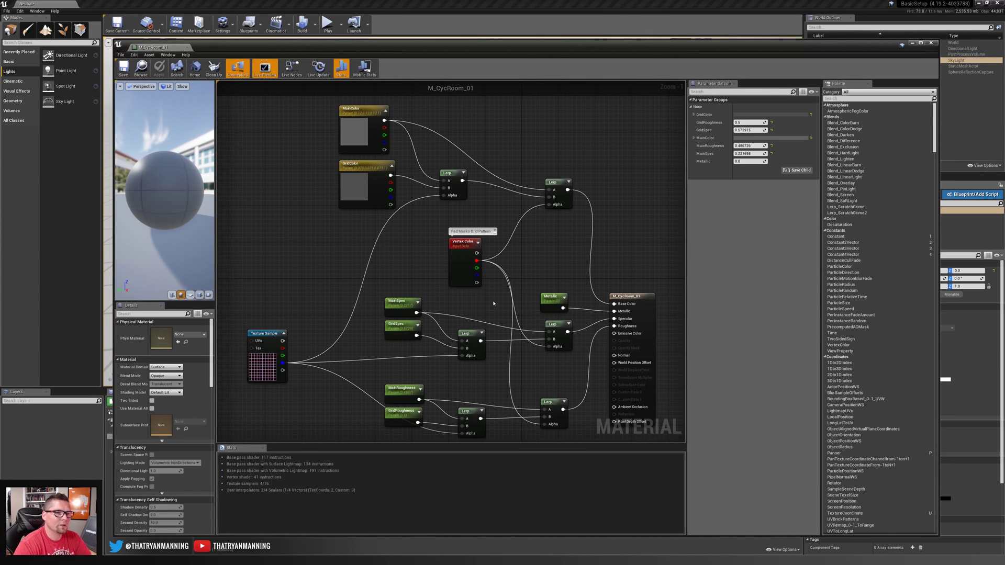
pyautogui.click(931, 44)
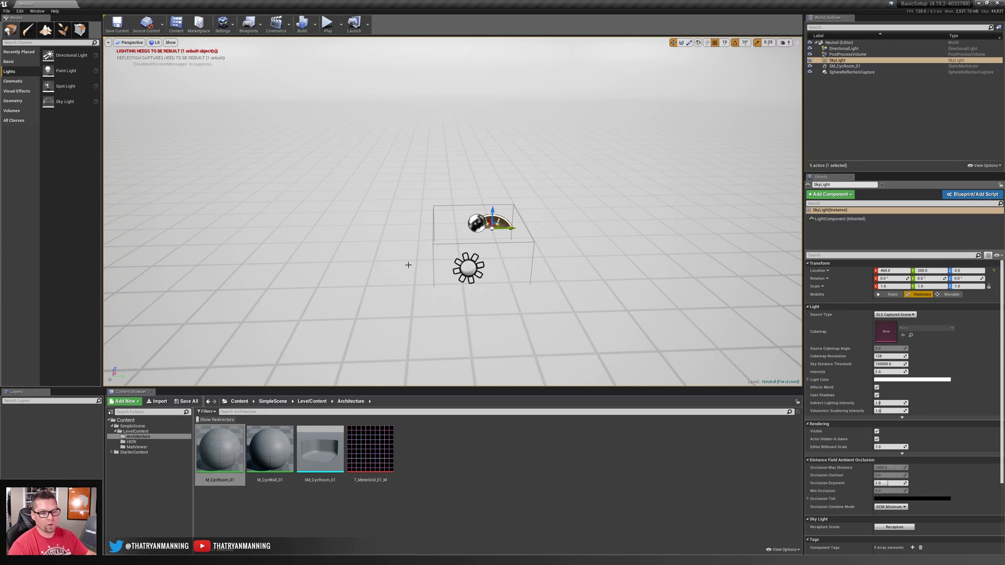
# - Enable showing engine content in the asset browser and open the Engine Content folder
pyautogui.click(153, 472)
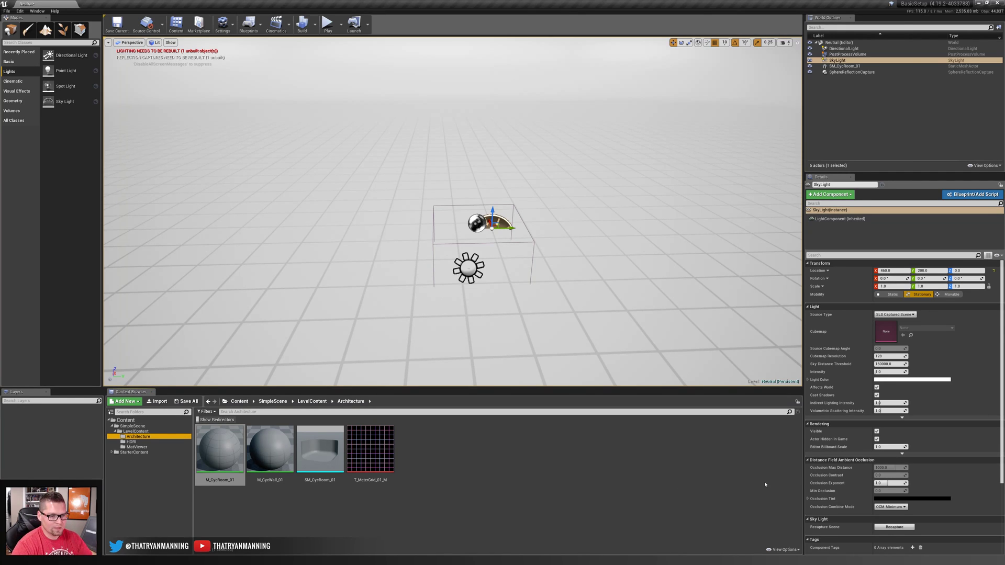
pyautogui.click(796, 551)
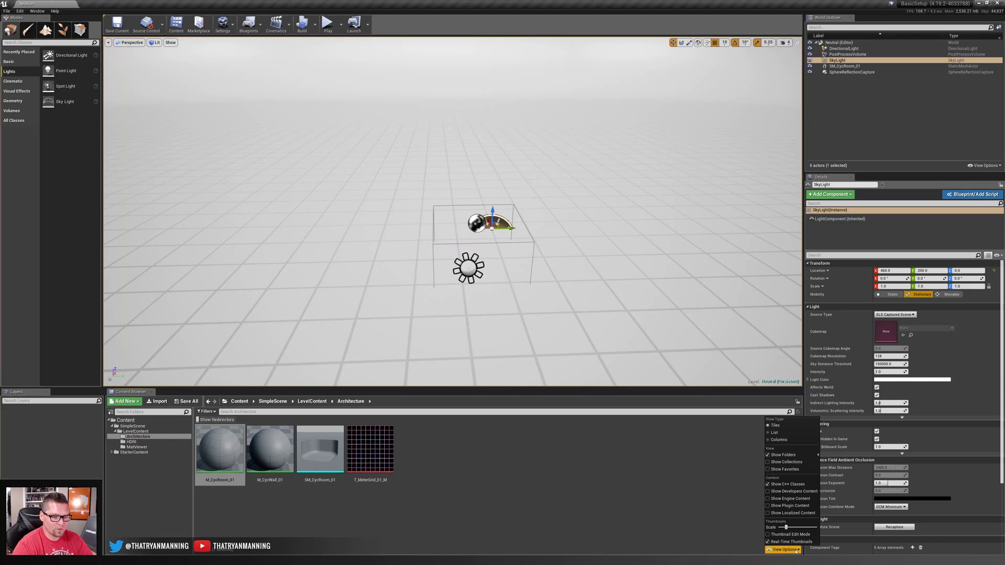
pyautogui.click(785, 501)
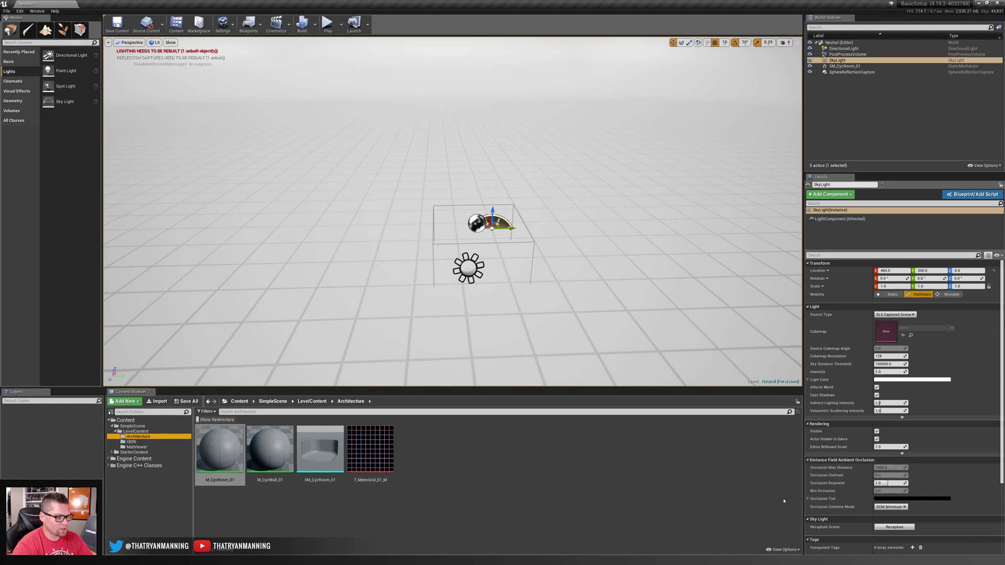
pyautogui.click(137, 460)
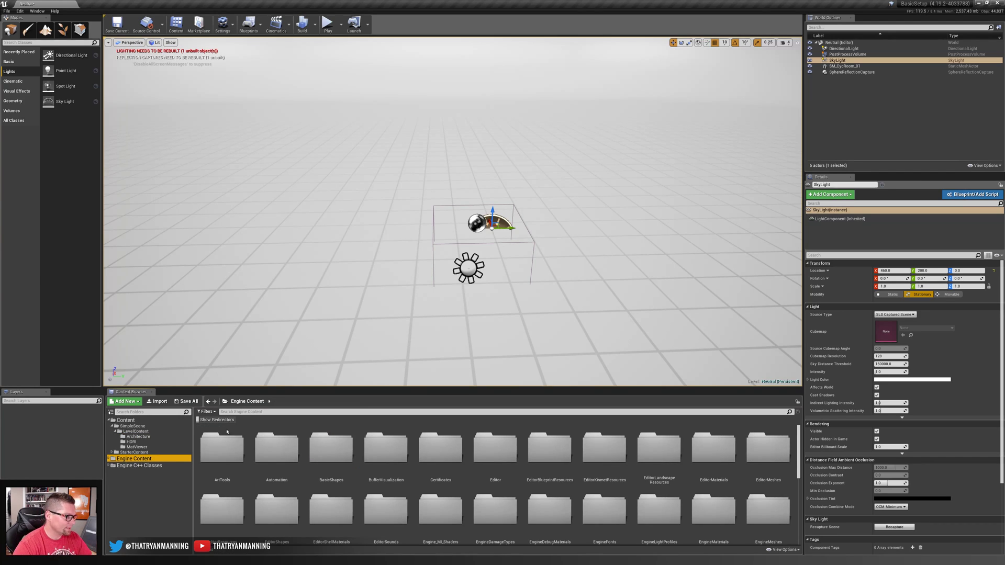
# - Search the engine content for SM_Sky and place the blue SM_SkySphere mesh in the level
pyautogui.click(244, 412)
pyautogui.write('SM_')
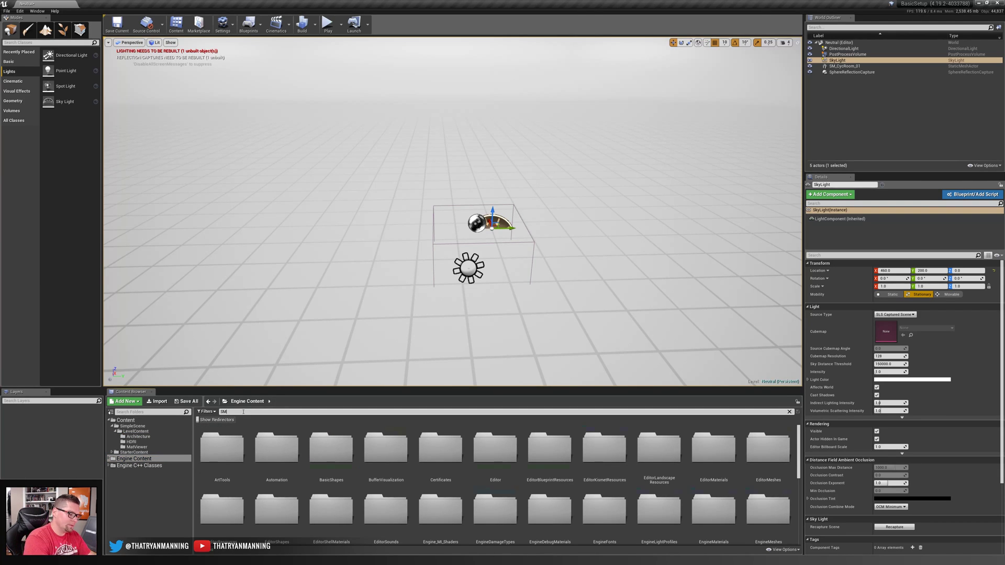
pyautogui.write('Sk')
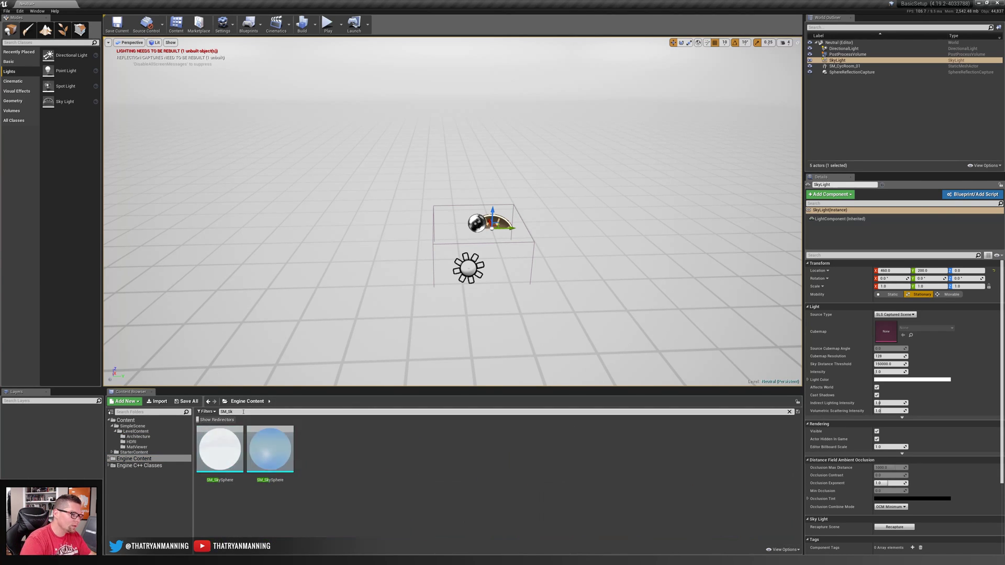
pyautogui.write('y')
pyautogui.moveTo(270, 449); pyautogui.dragTo(396, 257)
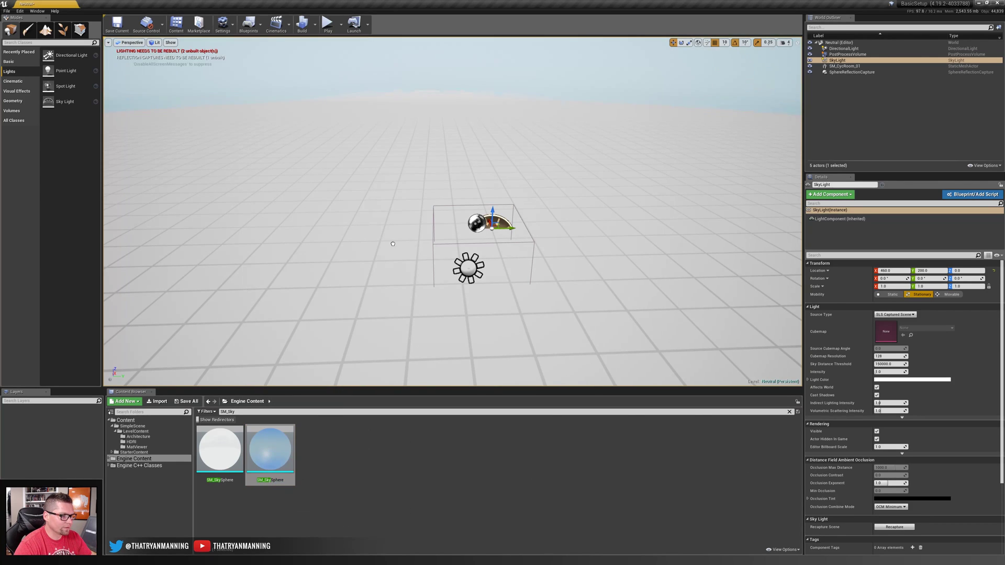
# - Set the sky sphere's location to 0, 0, 0
pyautogui.click(900, 271)
pyautogui.write('0')
pyautogui.press('Tab')
pyautogui.write('0')
pyautogui.press('Tab')
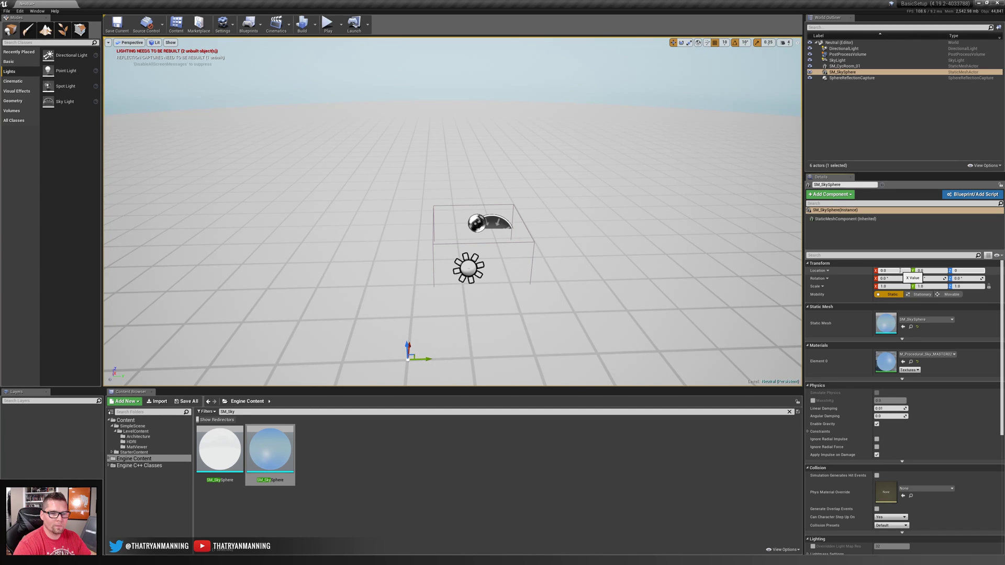
pyautogui.write('0')
# - Set the sky sphere's scale uniformly to 1000000
pyautogui.click(892, 287)
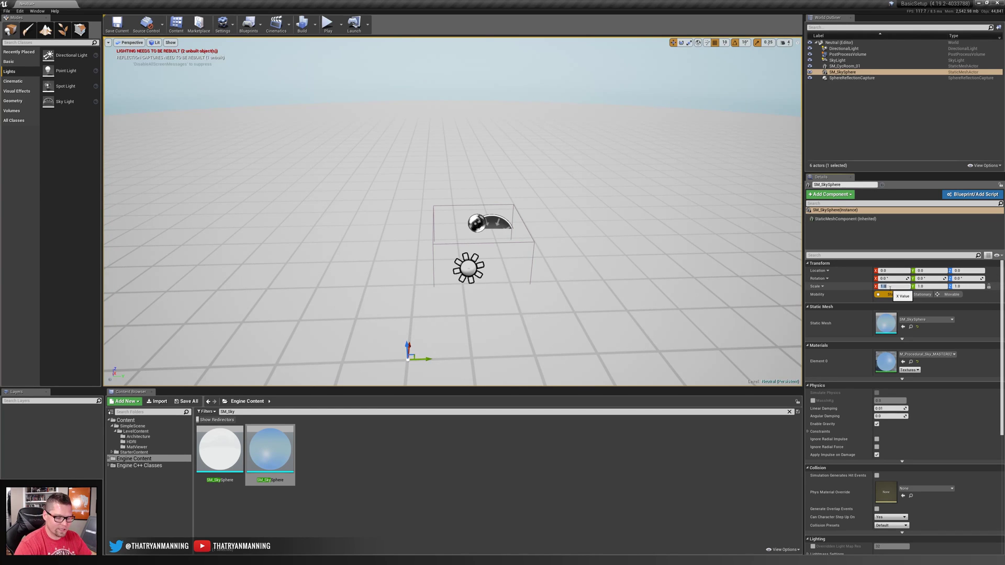
pyautogui.write('1000000')
pyautogui.press('Return')
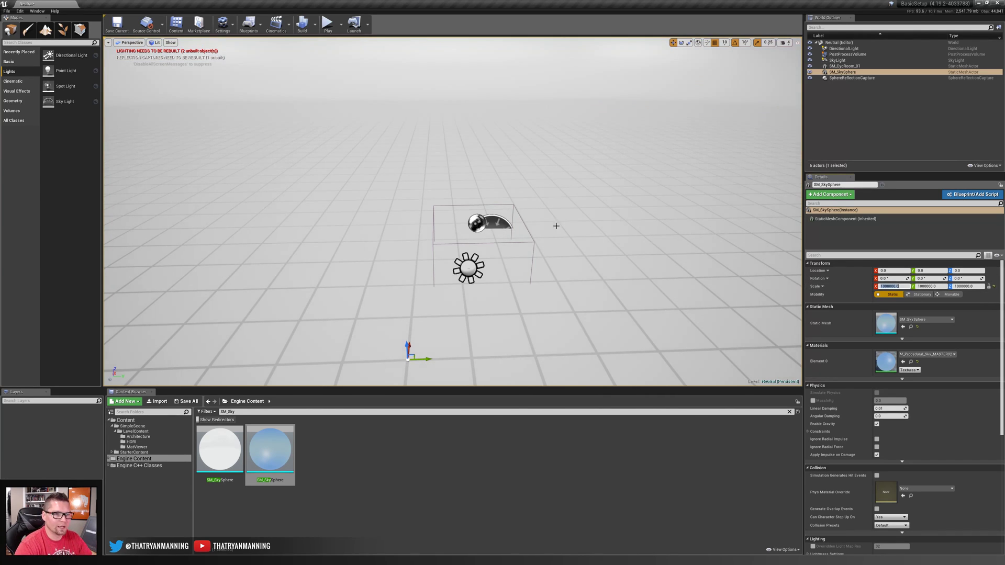
# - Hide the sky sphere to compare the cyc room without its backdrop, and show it again
pyautogui.moveTo(556, 225); pyautogui.dragTo(473, 160, button='right')
pyautogui.click(474, 224)
pyautogui.click(811, 72)
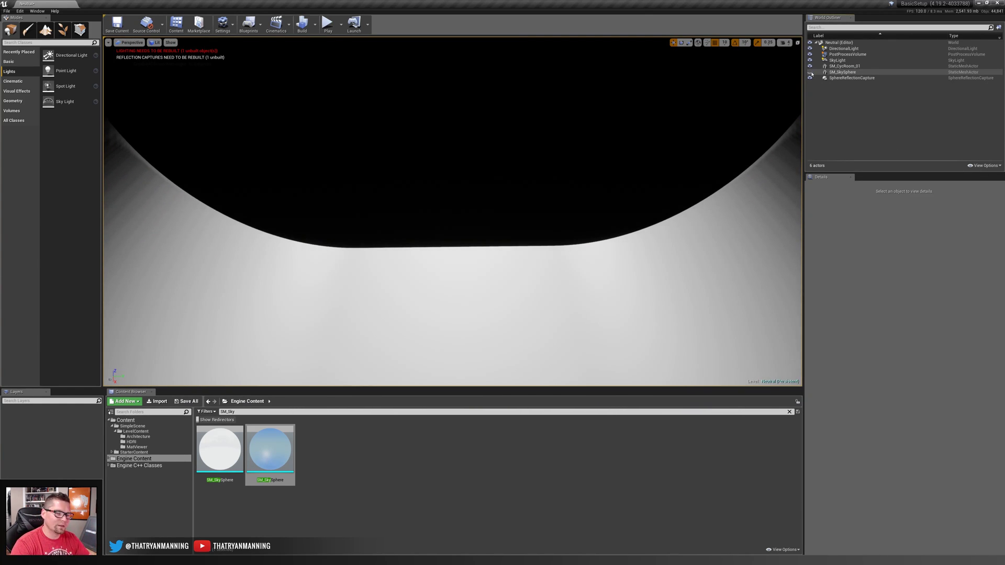
pyautogui.click(811, 72)
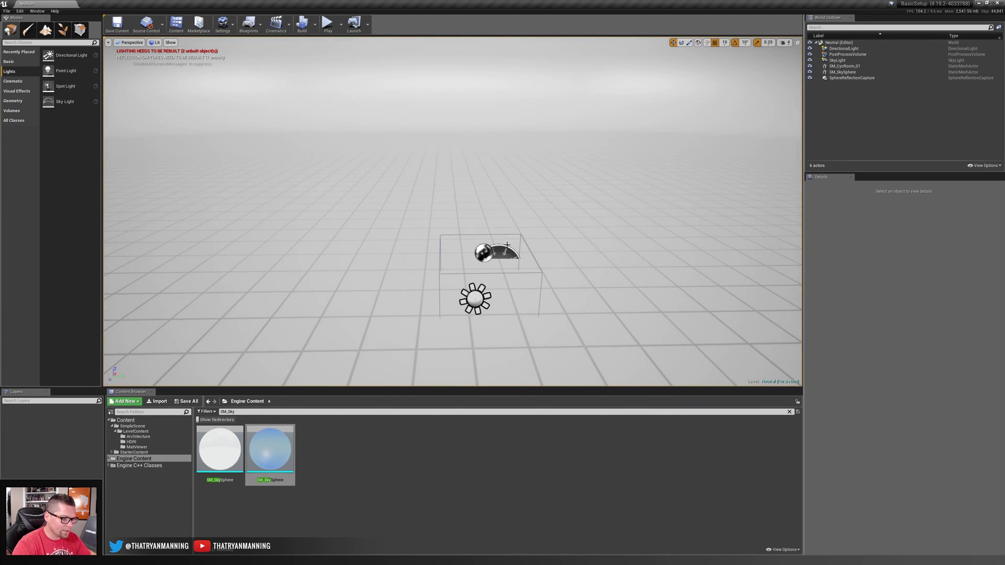
# - Search the engine content for SM_C and place the SM_ColorCalibrator mesh on the cyc room floor
pyautogui.click(790, 412)
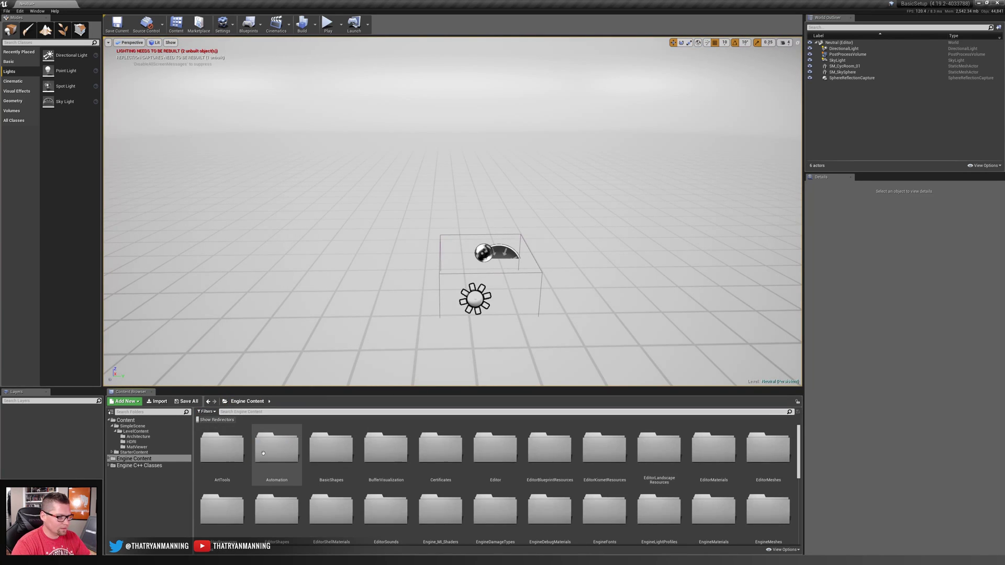
pyautogui.click(267, 412)
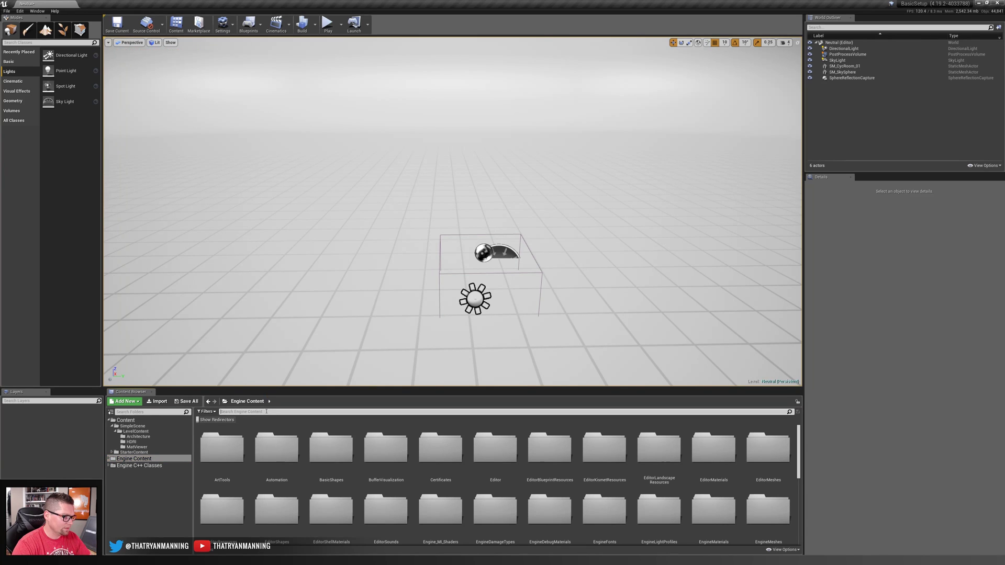
pyautogui.write('SM_')
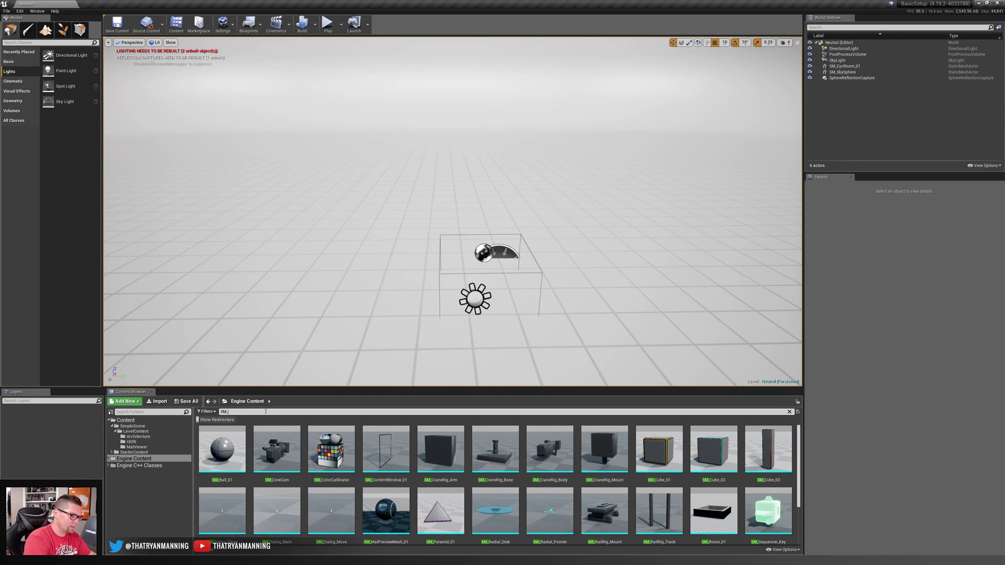
pyautogui.write('C')
pyautogui.moveTo(270, 450); pyautogui.dragTo(374, 299)
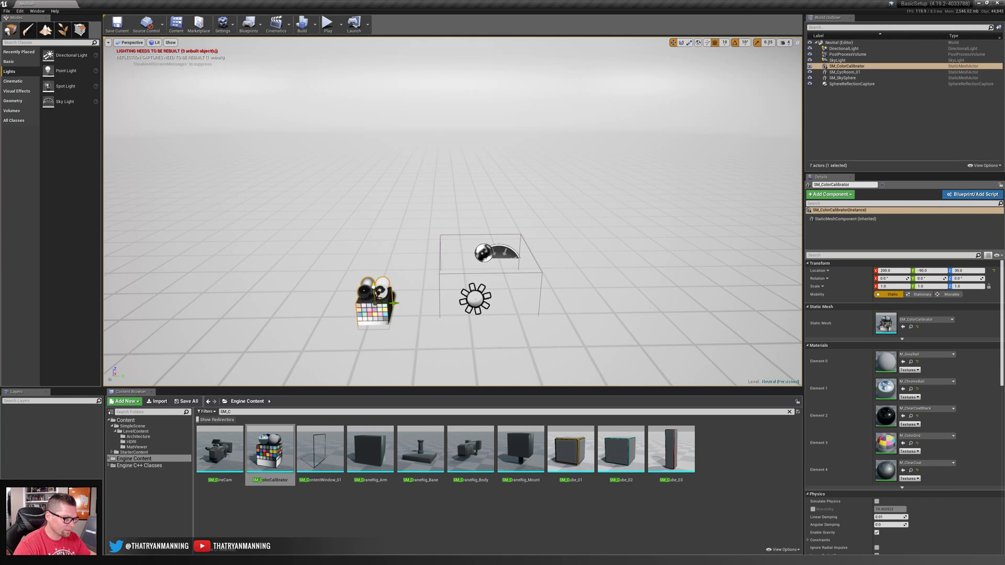
pyautogui.press('f')
pyautogui.scroll(-3, 469, 318)
pyautogui.click(469, 318)
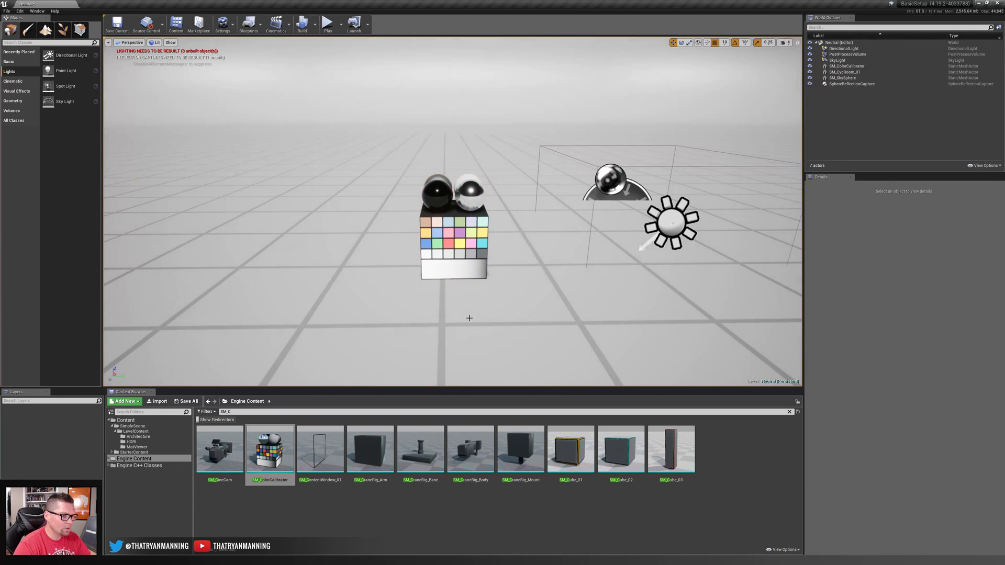
# - Turn off the Preview Shadows Indicator visualization for the viewport
pyautogui.scroll(-4, 469, 318)
pyautogui.keyDown('alt'); pyautogui.moveTo(469, 318); pyautogui.dragTo(539, 311); pyautogui.keyUp('alt')
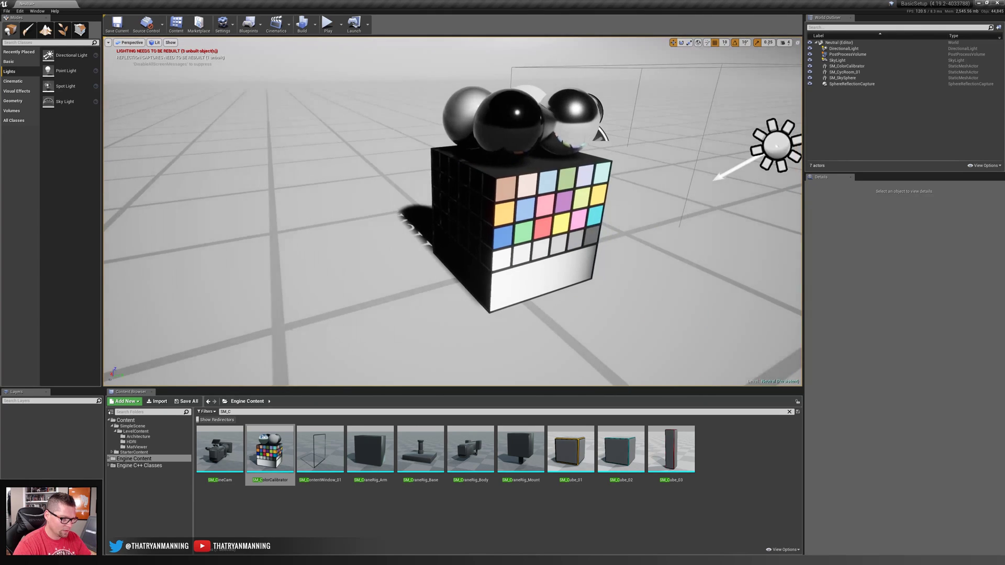
pyautogui.scroll(5, 469, 318)
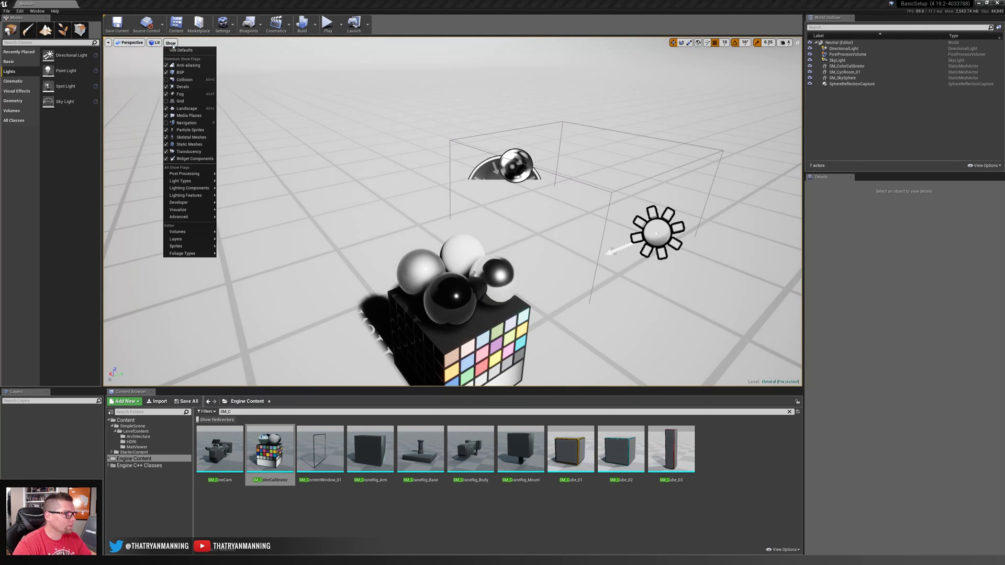
pyautogui.moveTo(188, 211)
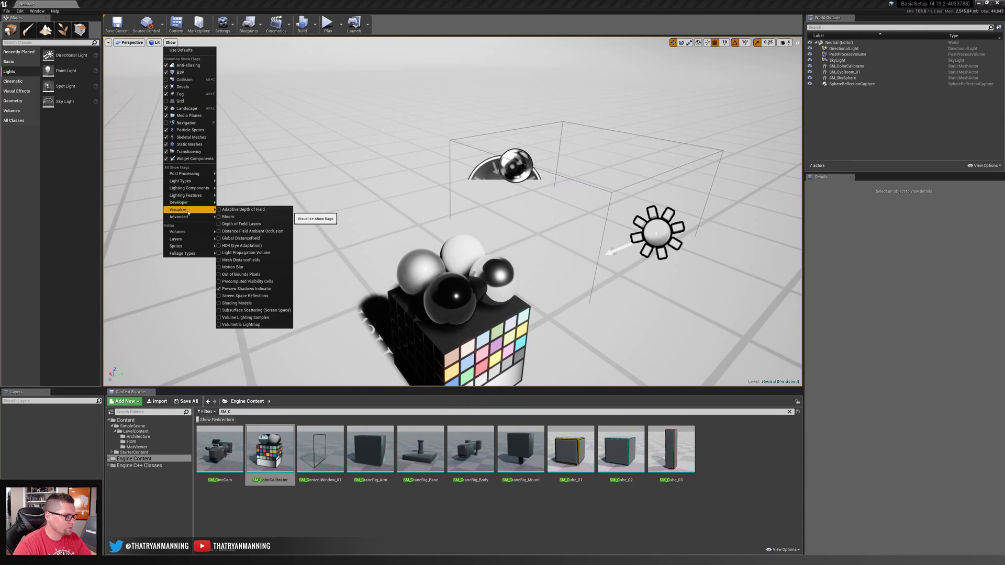
pyautogui.click(246, 288)
pyautogui.moveTo(246, 289); pyautogui.dragTo(246, 299, button='right')
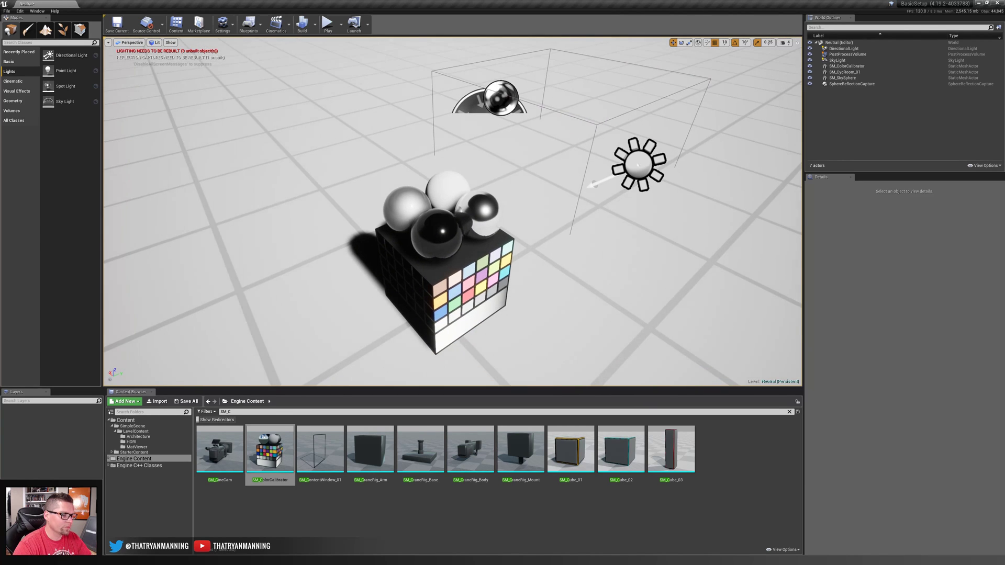
# - Place the PreviewMesh asset from the MatViewer folder on the floor beside the color calibrator
pyautogui.scroll(3, 485, 242)
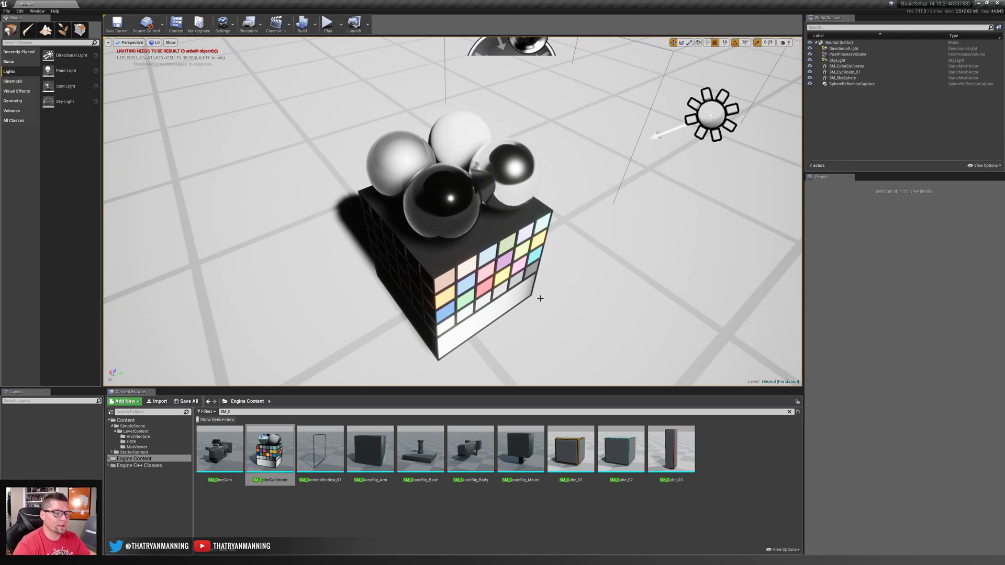
pyautogui.moveTo(541, 298); pyautogui.dragTo(572, 266, button='right')
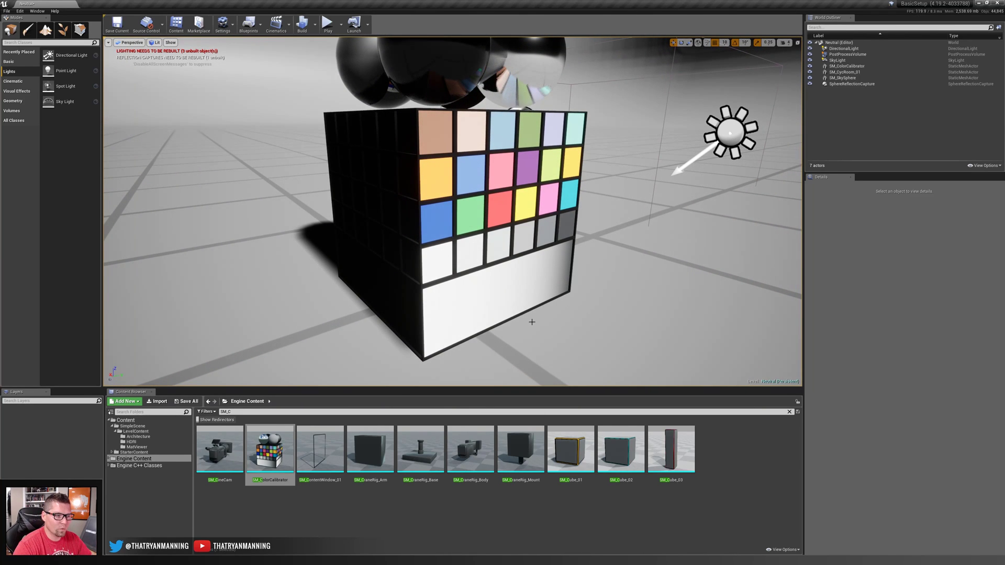
pyautogui.moveTo(532, 322); pyautogui.dragTo(532, 349, button='right')
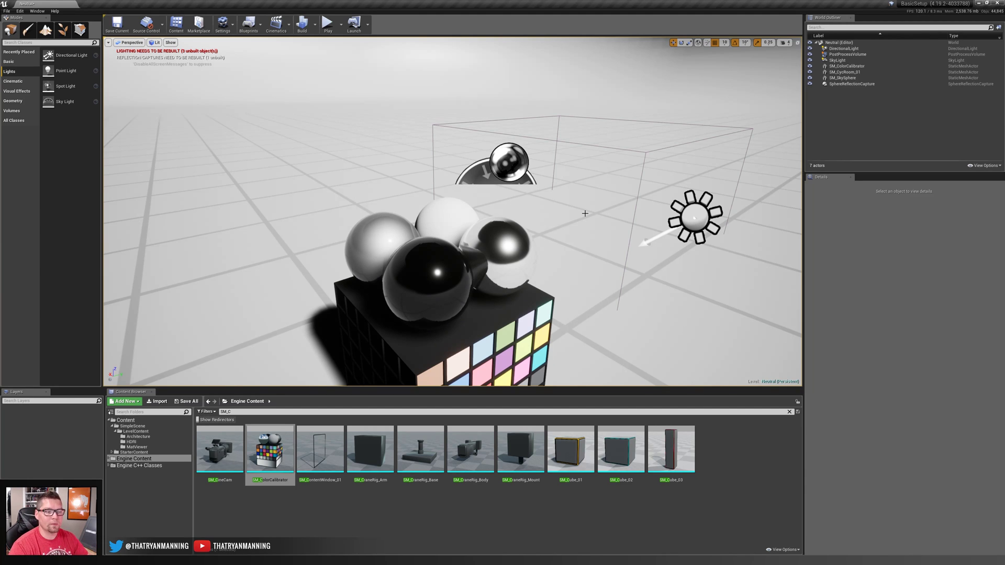
pyautogui.moveTo(584, 239); pyautogui.dragTo(519, 254)
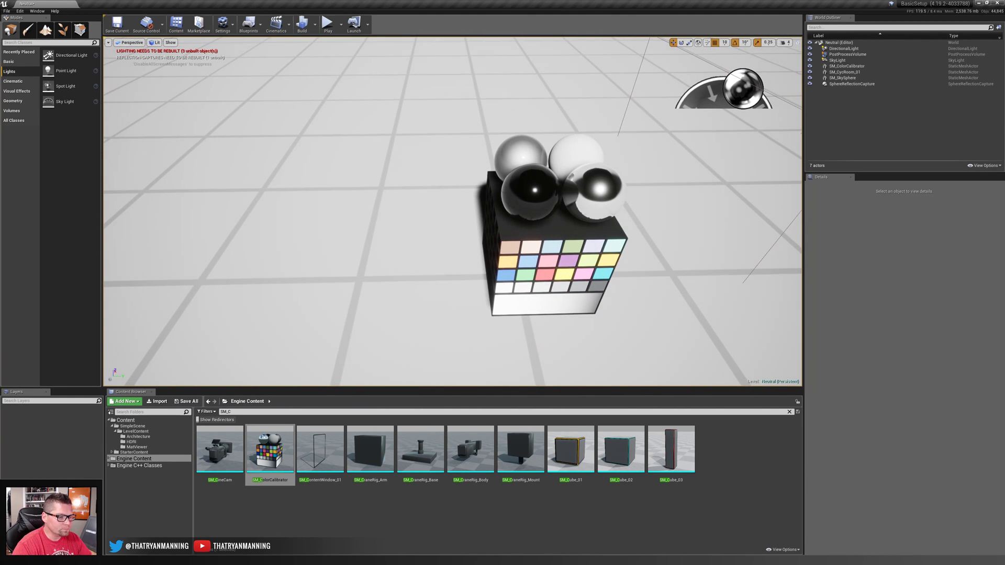
pyautogui.click(135, 447)
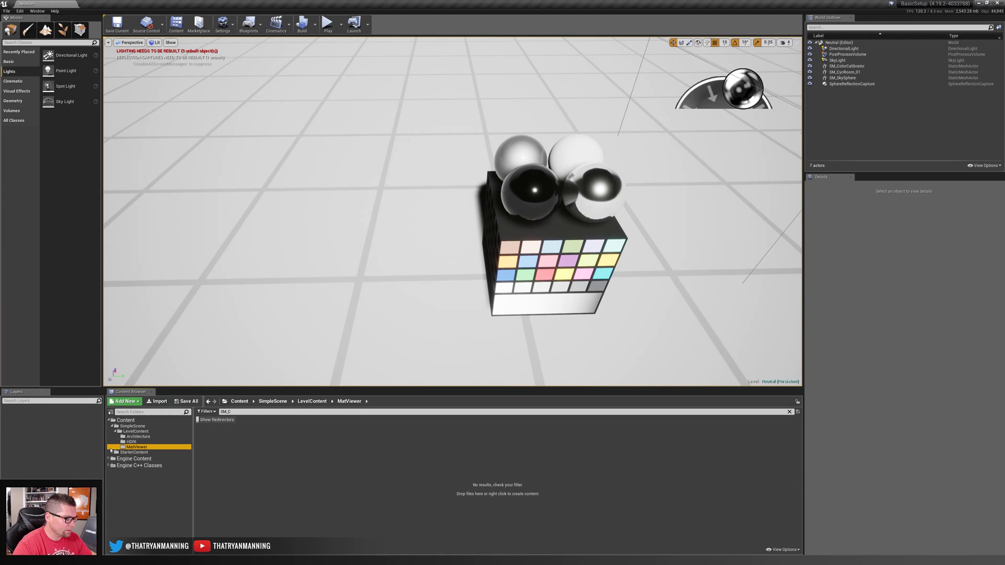
pyautogui.click(790, 412)
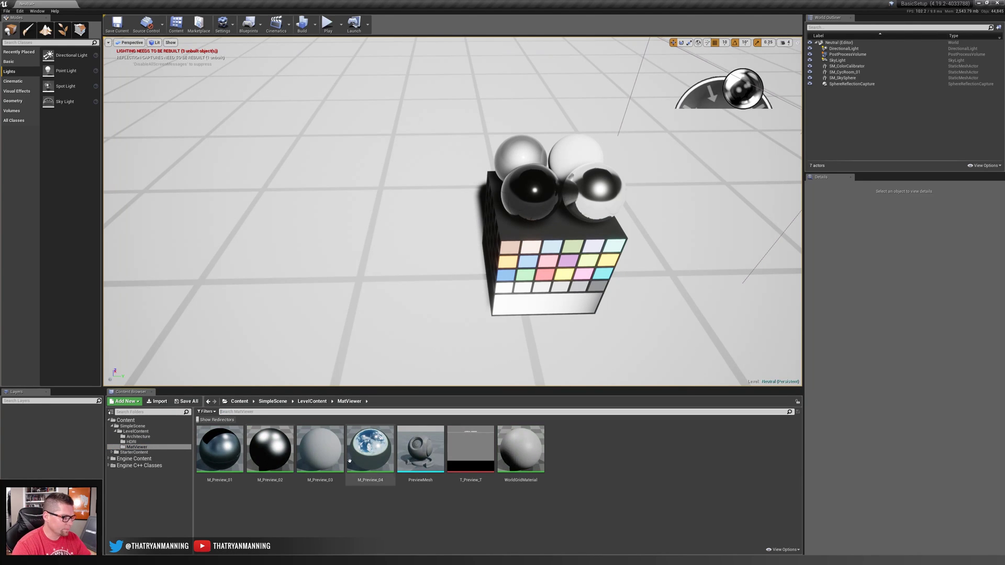
pyautogui.moveTo(421, 449); pyautogui.dragTo(390, 311)
# - Rotate the preview mesh around its vertical axis so the Unreal logo faces the camera, and deselect it
pyautogui.press('e')
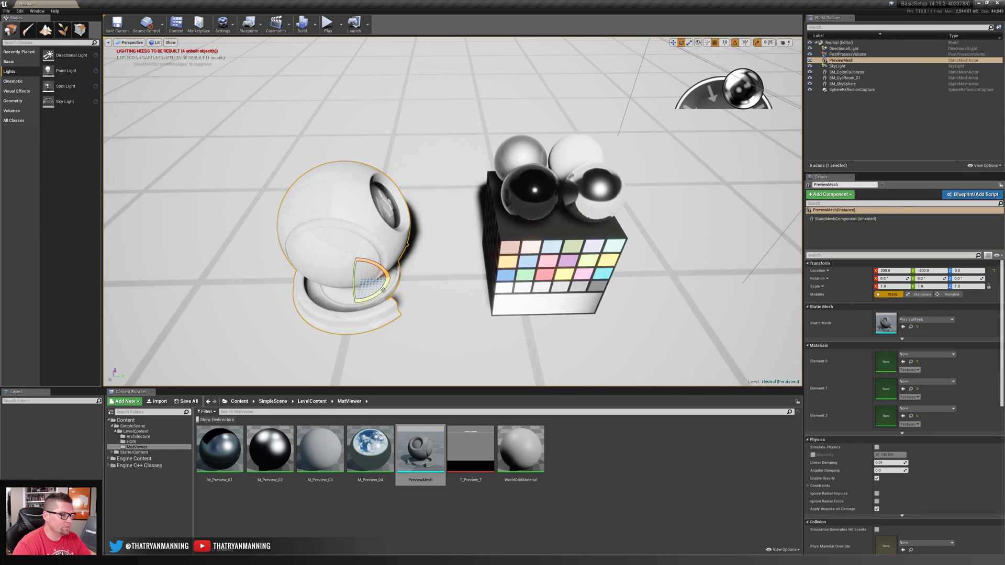
pyautogui.moveTo(390, 271); pyautogui.dragTo(475, 333)
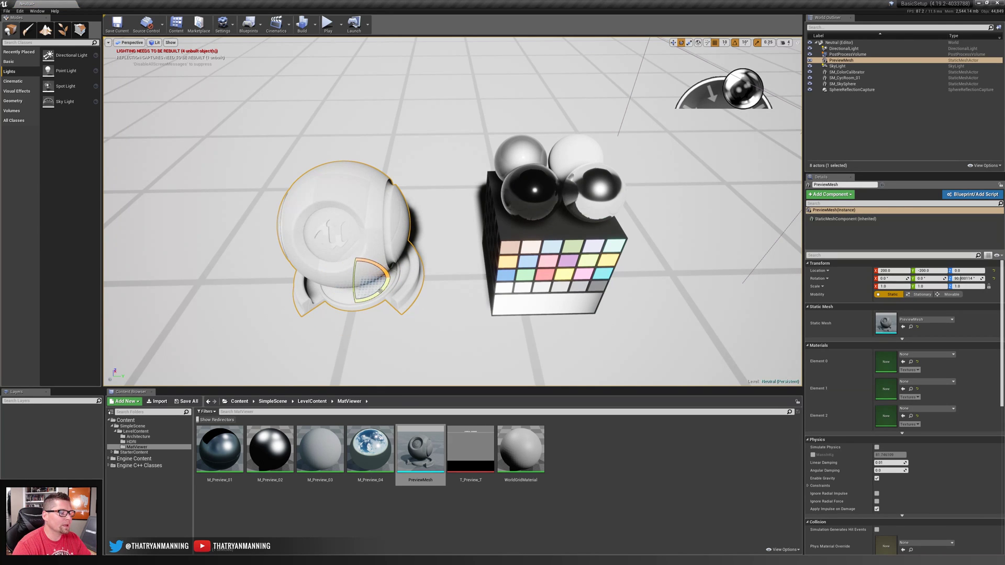
pyautogui.press('Escape')
# - Apply M_Preview_01 to the preview mesh's logo and base parts, and M_Preview_04 to its outer shell
pyautogui.moveTo(475, 334)
pyautogui.mouseDown(button='right')
pyautogui.moveTo(474, 314)
pyautogui.moveTo(474, 324)
pyautogui.mouseUp(button='right')
pyautogui.moveTo(221, 443); pyautogui.dragTo(286, 158)
pyautogui.moveTo(214, 454); pyautogui.dragTo(312, 165)
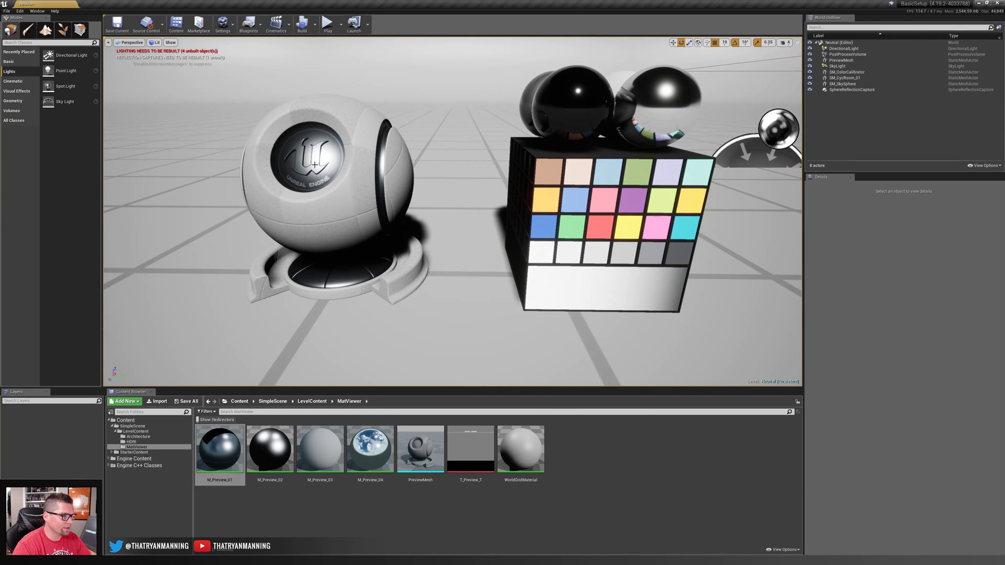
pyautogui.moveTo(369, 448); pyautogui.dragTo(246, 239)
# - Duplicate the preview mesh to the side away from the color calibrator and apply M_Preview_03 to the copy's outer shell
pyautogui.click(386, 209)
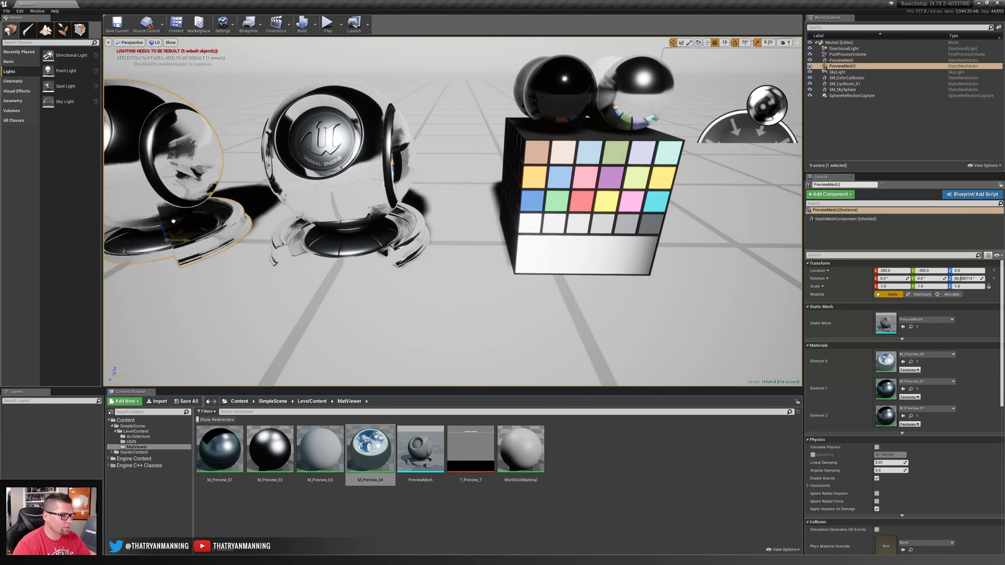
pyautogui.scroll(2, 246, 240)
pyautogui.scroll(-3, 246, 240)
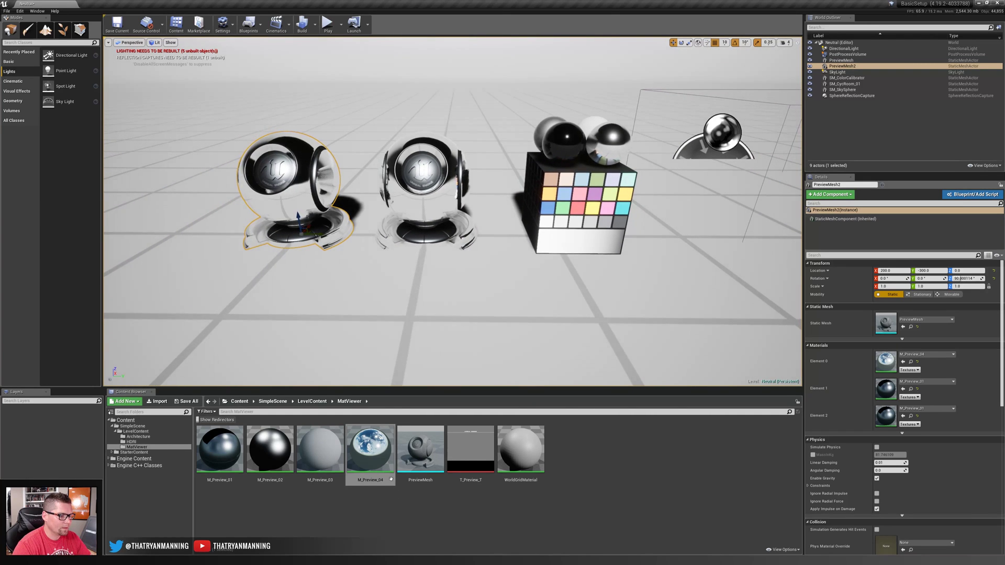
pyautogui.moveTo(320, 449); pyautogui.dragTo(301, 144)
pyautogui.press('Escape')
pyautogui.scroll(5, 438, 251)
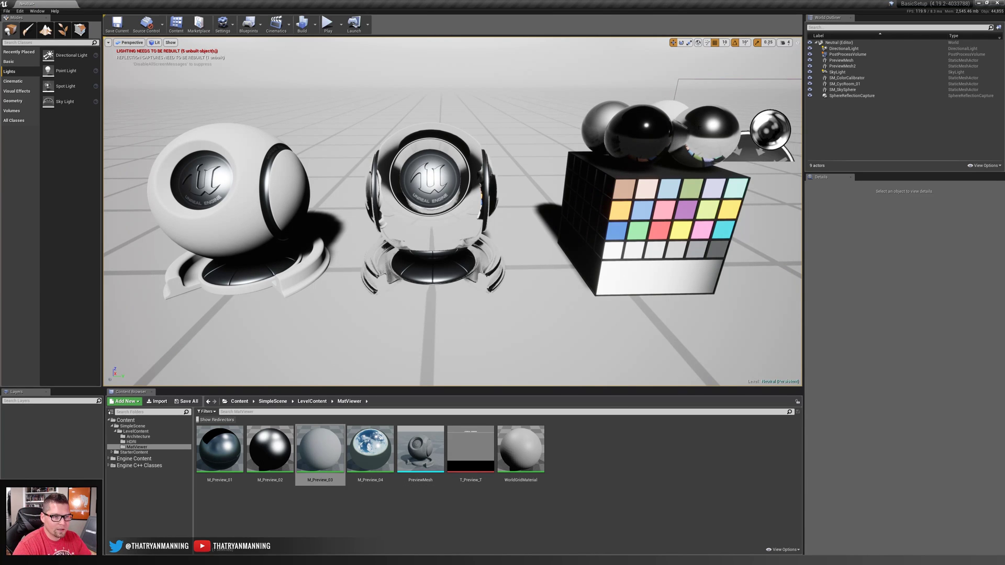
# - Open the M_Preview_03 material and set its base color parameter's brightness value to 0.18
pyautogui.doubleClick(320, 448)
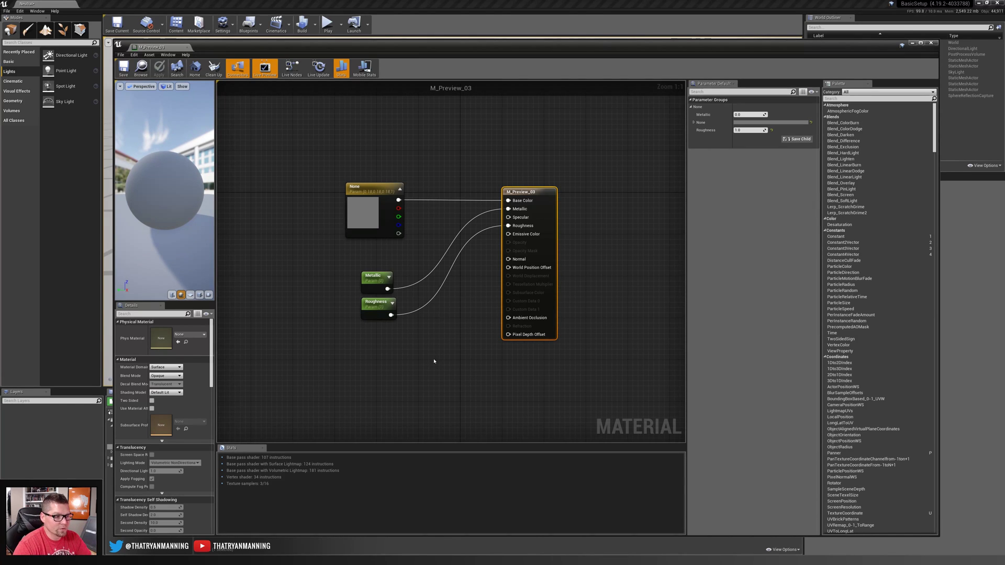
pyautogui.doubleClick(363, 219)
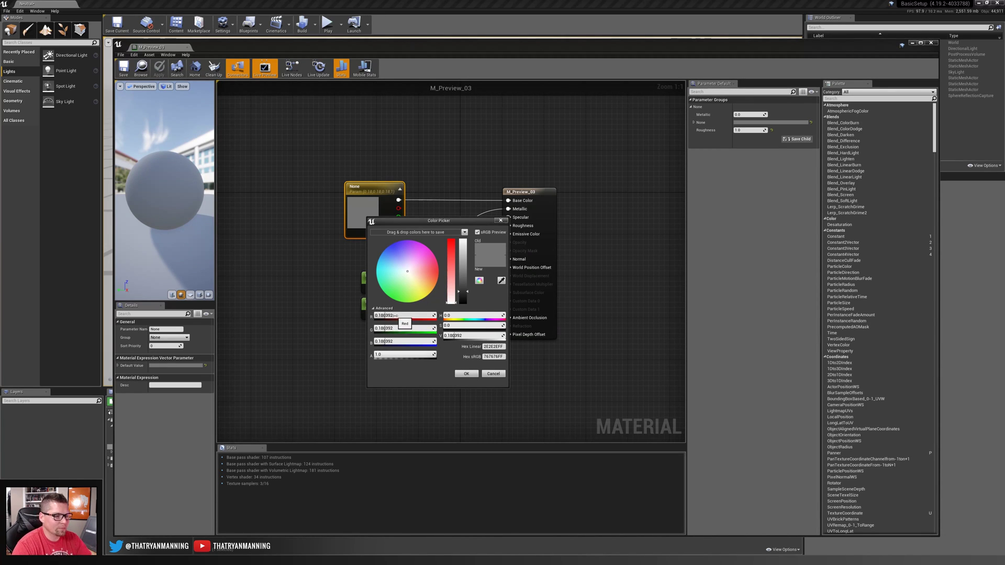
pyautogui.click(453, 336)
pyautogui.press('BackSpace')
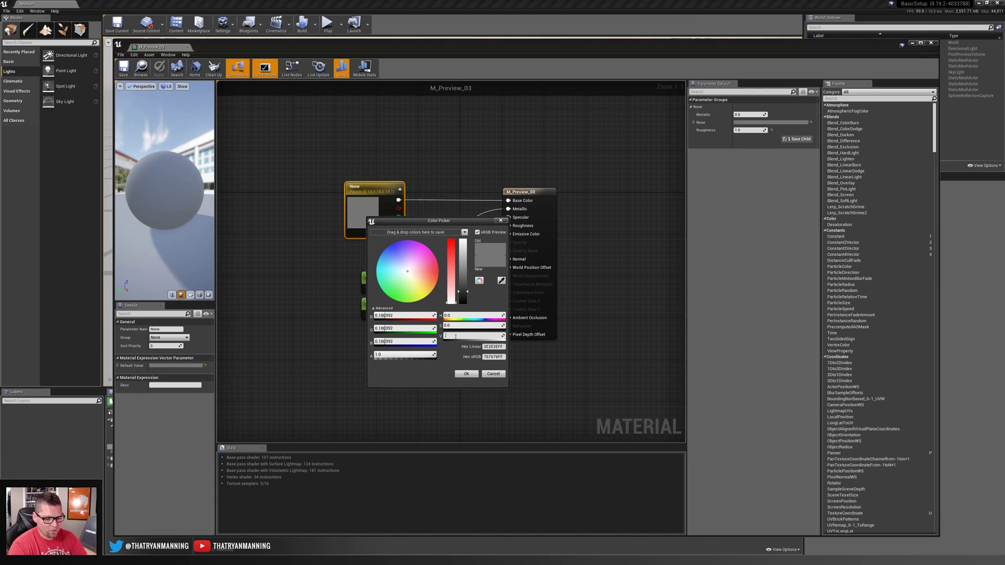
pyautogui.write('.18')
pyautogui.press('Return')
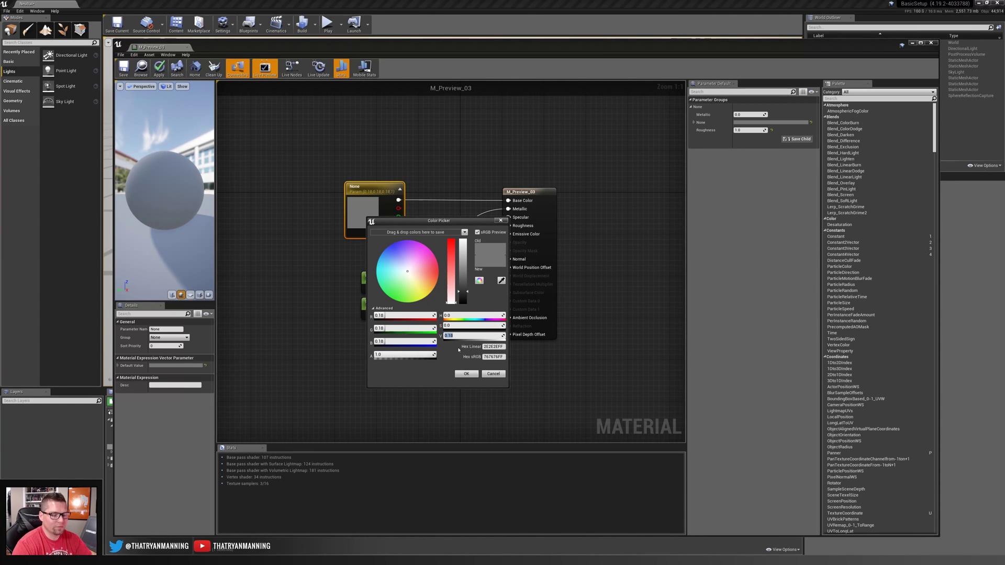
# - Try a yellow base color with a brightness value of 0.5 and cancel the color change
pyautogui.write('5')
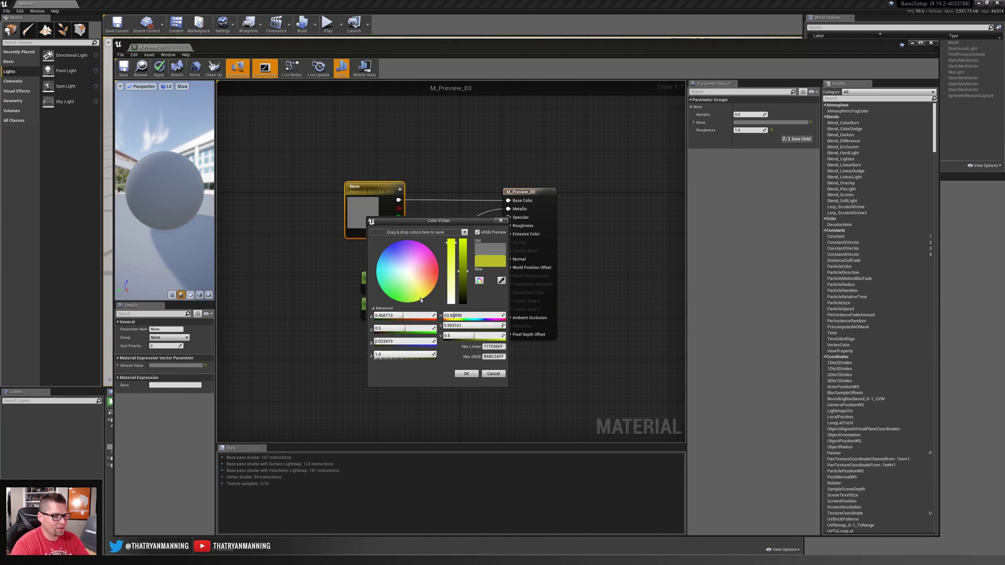
pyautogui.click(420, 299)
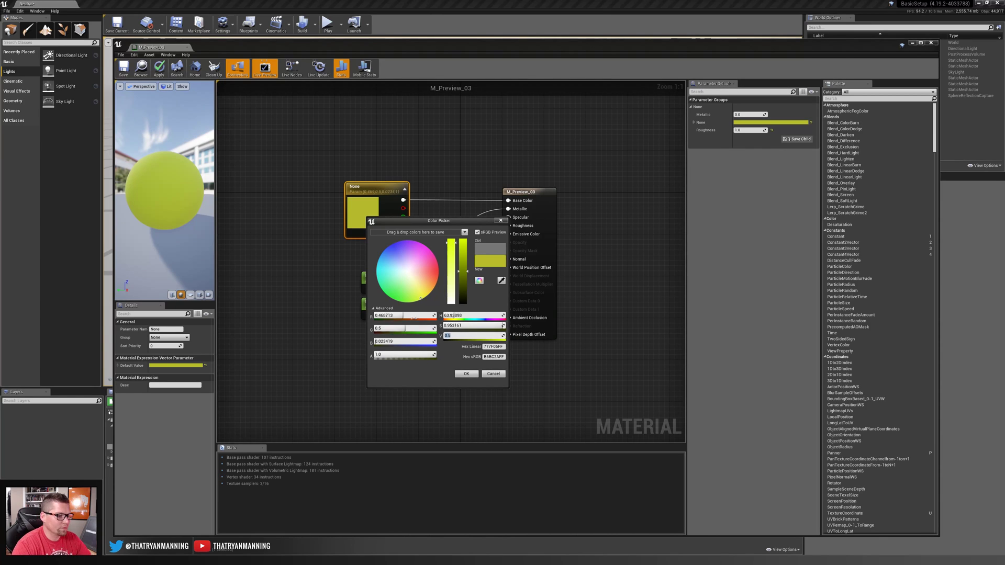
pyautogui.click(494, 374)
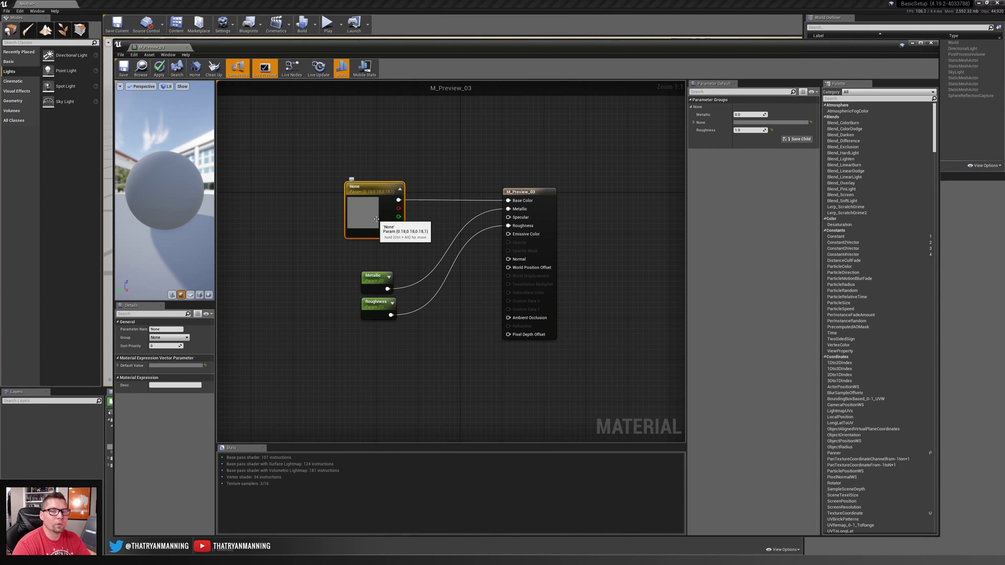
# - Close the M_Preview_03 material without applying its changes
pyautogui.click(396, 364)
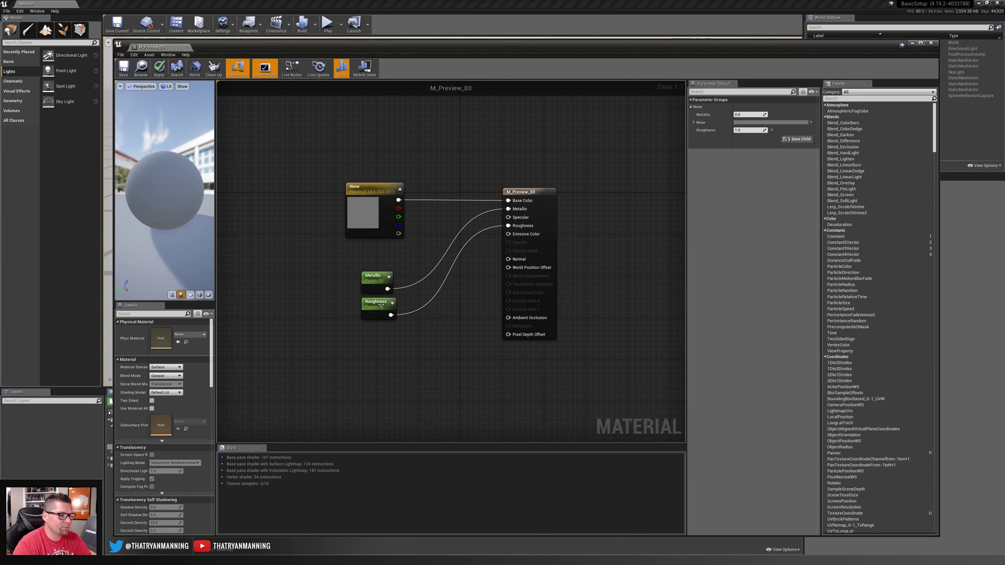
pyautogui.click(188, 48)
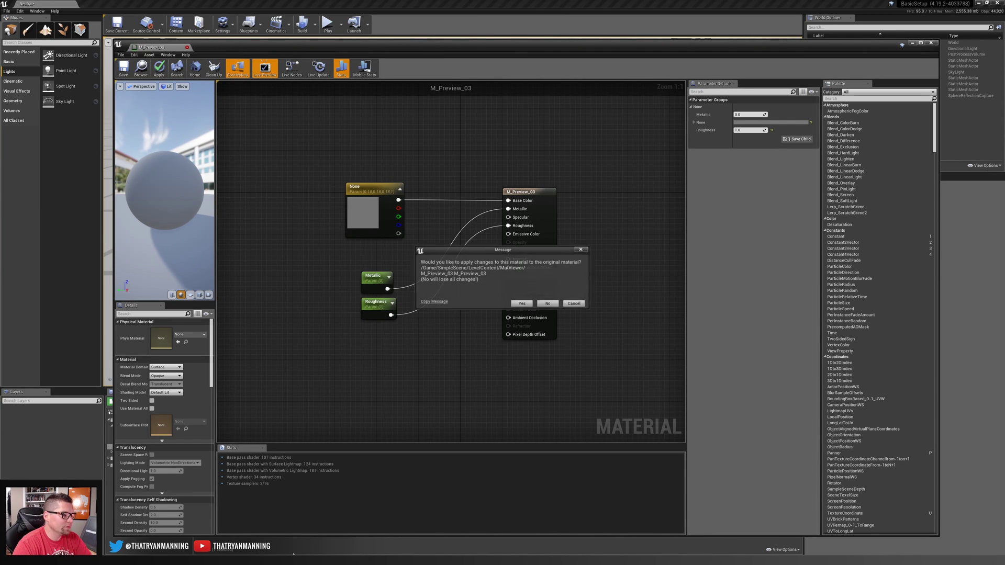
pyautogui.click(546, 303)
# - Open the M_Preview_04 material to review its base color, metallic and roughness setup, and close it
pyautogui.doubleClick(372, 447)
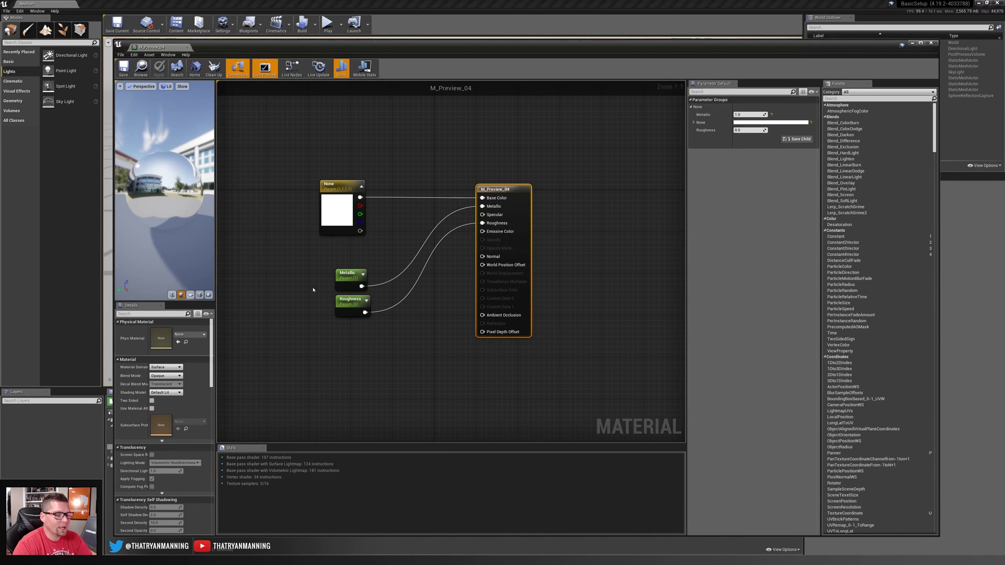
pyautogui.click(188, 47)
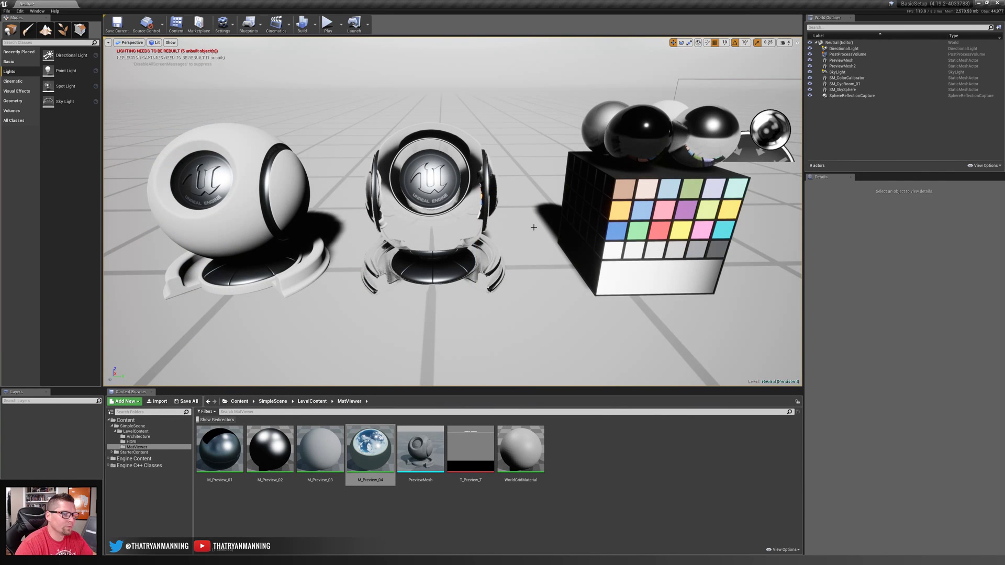
pyautogui.moveTo(429, 247); pyautogui.dragTo(444, 243, button='right')
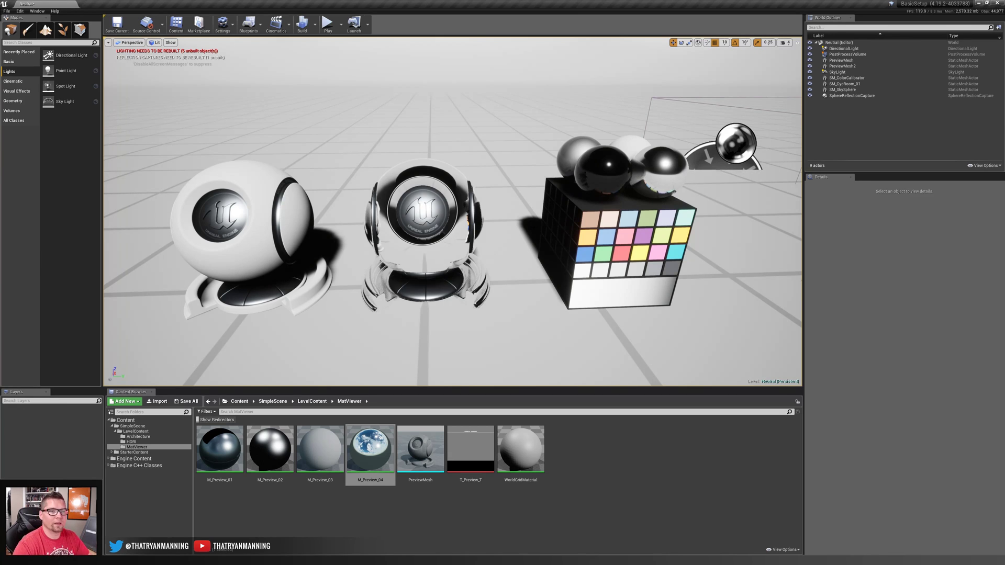
# - Group the directional light, post process volume, sky light, sky sphere and sphere reflection capture in a new outliner folder named Lighting
pyautogui.click(851, 48)
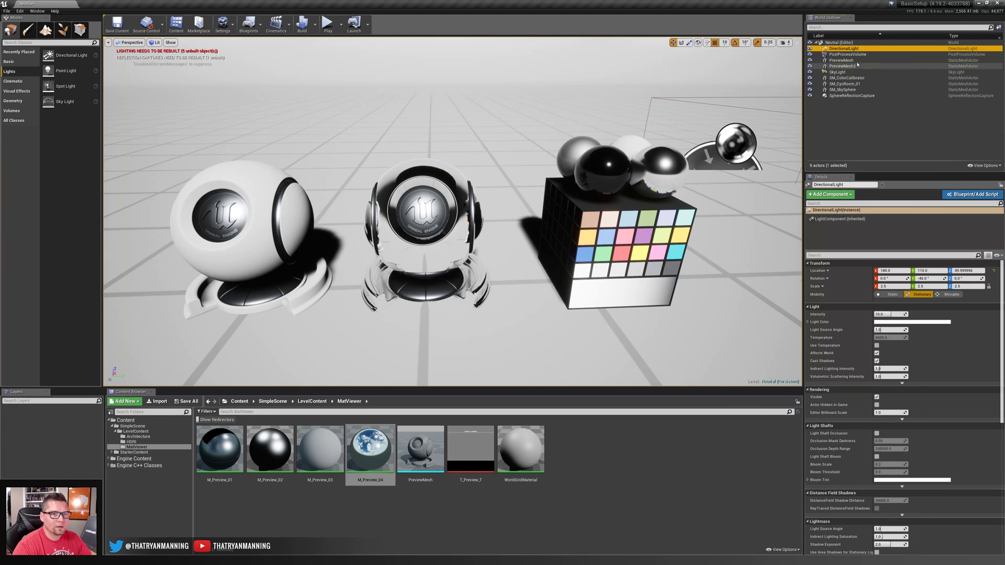
pyautogui.keyDown('ctrl'); pyautogui.click(860, 95); pyautogui.keyUp('ctrl')
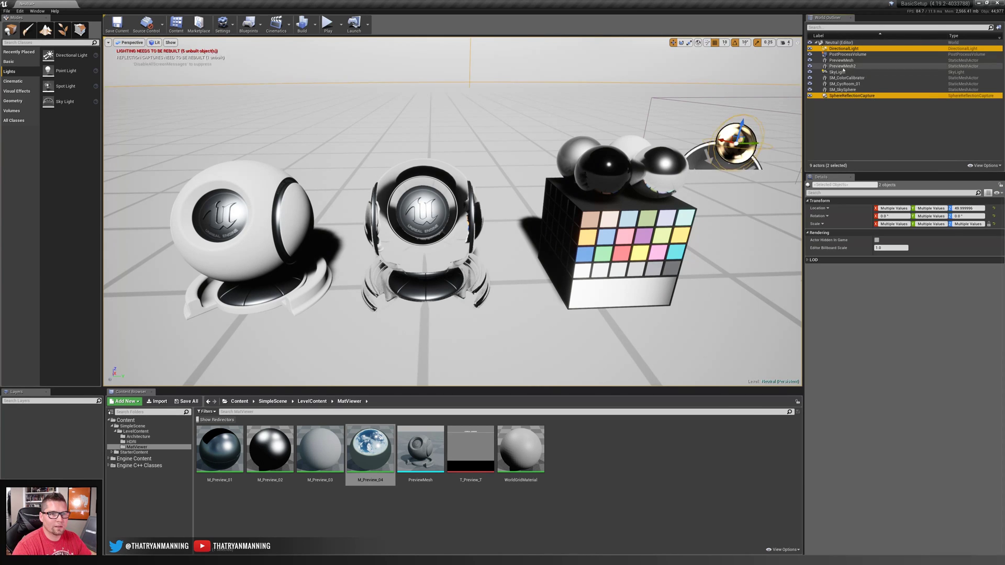
pyautogui.keyDown('ctrl'); pyautogui.click(837, 72); pyautogui.keyUp('ctrl')
pyautogui.keyDown('ctrl'); pyautogui.click(847, 54); pyautogui.keyUp('ctrl')
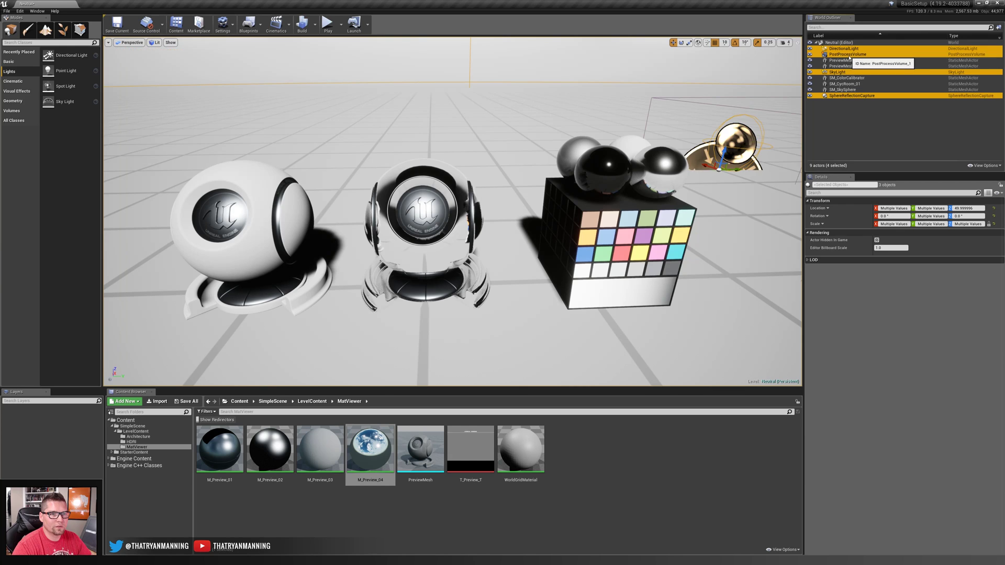
pyautogui.keyDown('ctrl'); pyautogui.click(843, 90); pyautogui.keyUp('ctrl')
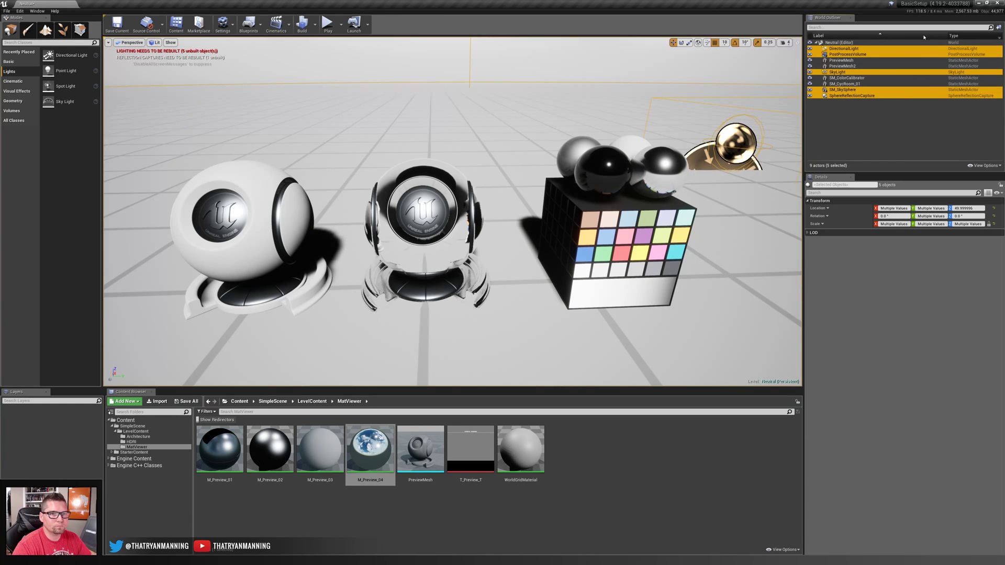
pyautogui.click(998, 27)
pyautogui.write('Lihg')
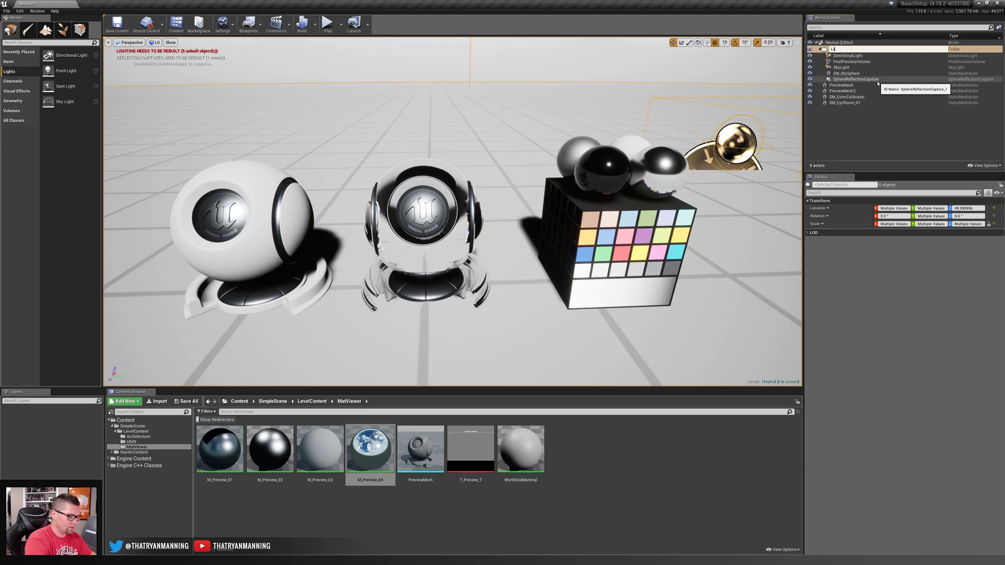
pyautogui.press('BackSpace')
pyautogui.press('BackSpace')
pyautogui.write('ghting')
pyautogui.press('Return')
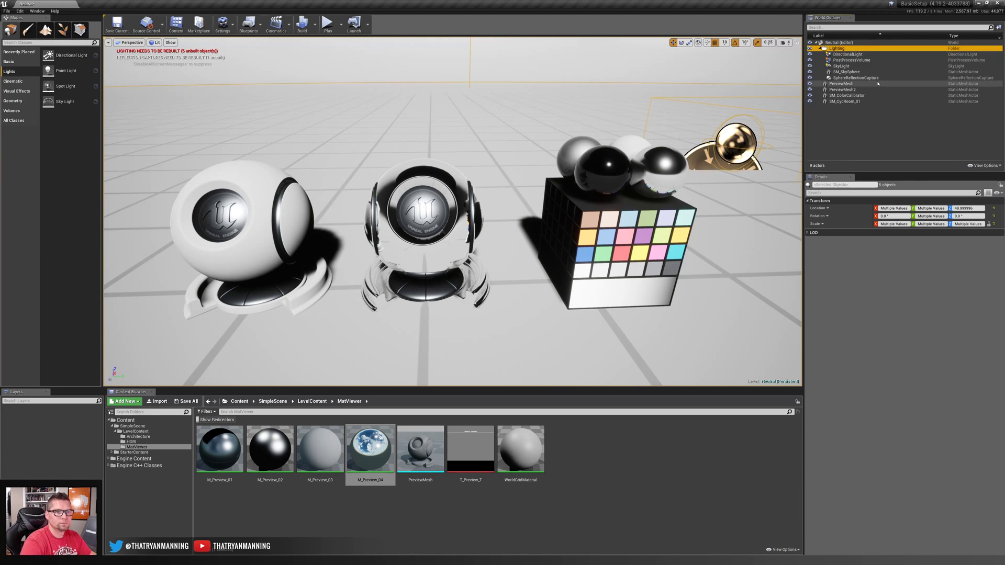
# - Group both preview meshes, the color calibrator and the cyc room in a new outliner folder named Level Geometry
pyautogui.click(843, 84)
pyautogui.keyDown('shift'); pyautogui.click(867, 102); pyautogui.keyUp('shift')
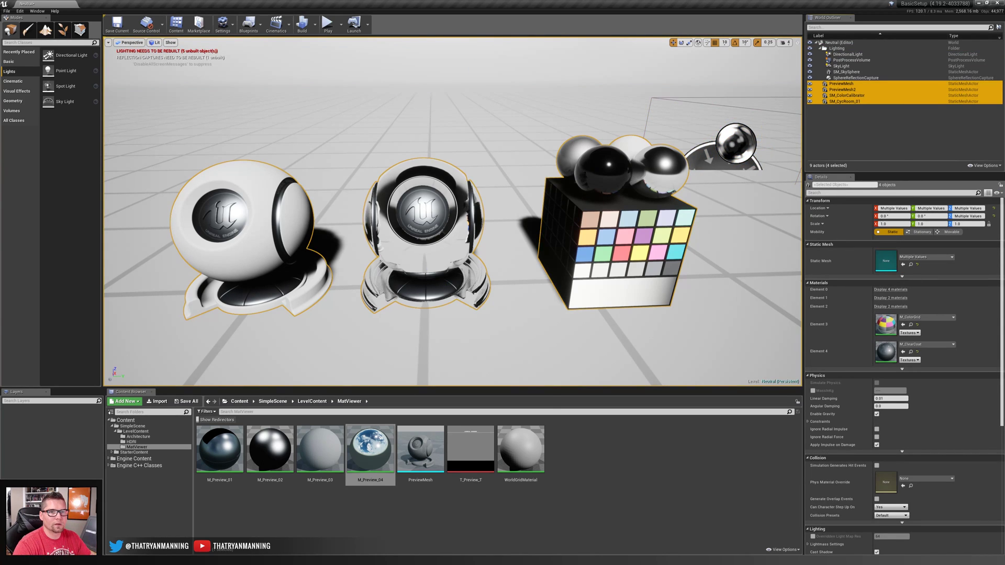
pyautogui.click(998, 27)
pyautogui.write('Level Geometry')
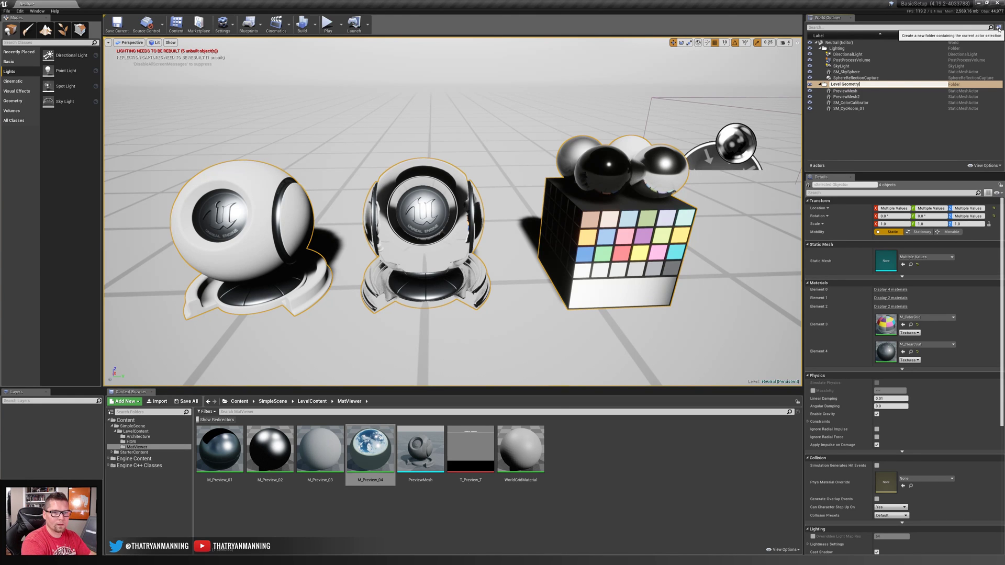
pyautogui.press('Return')
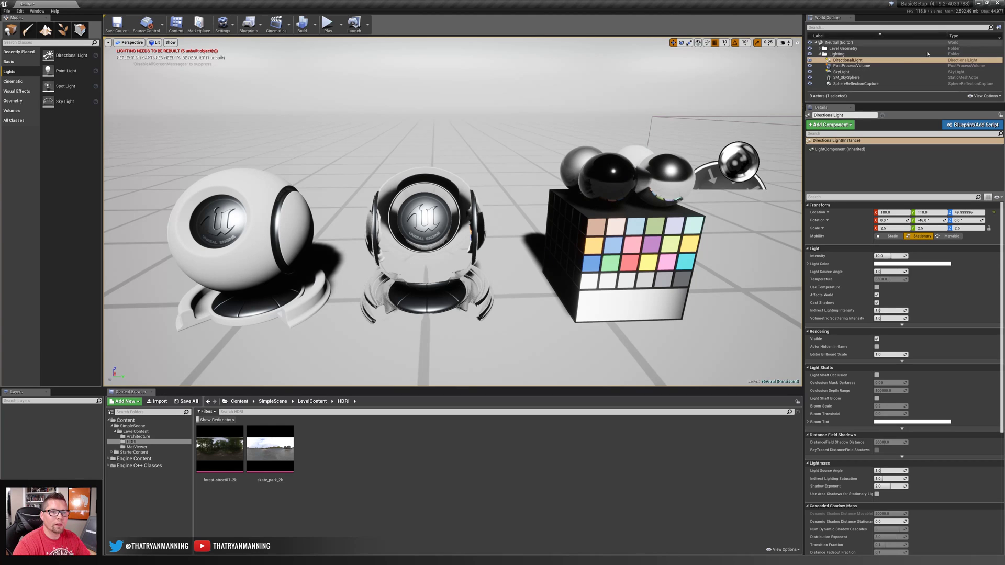
# - Set the directional light's intensity to 3.14 and its mobility to Movable
pyautogui.click(894, 61)
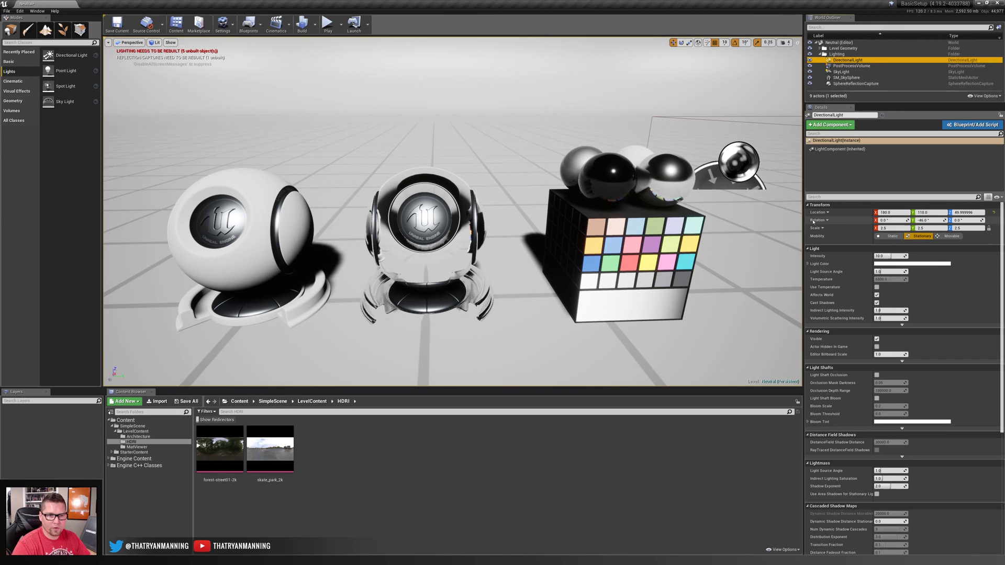
pyautogui.click(889, 256)
pyautogui.write('3')
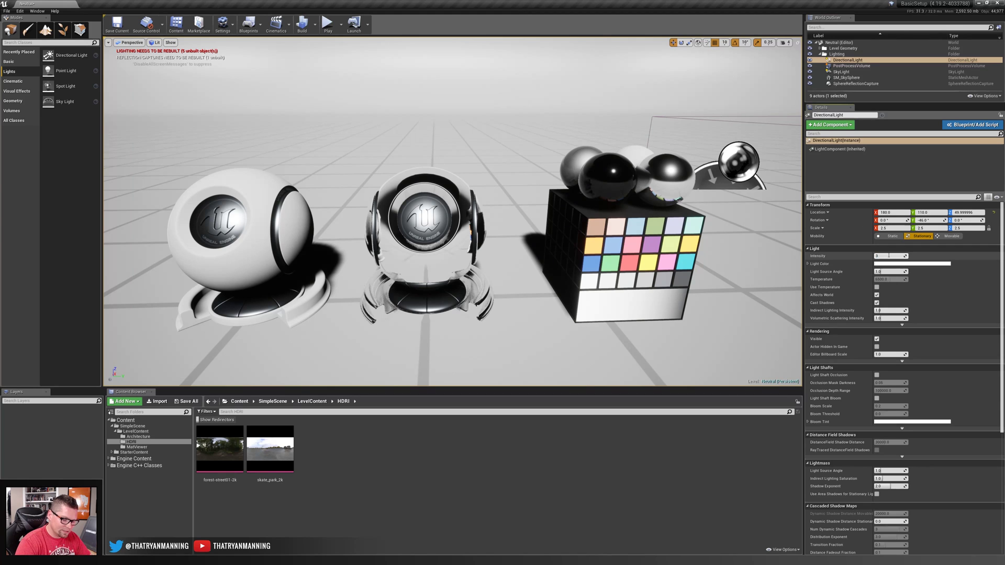
pyautogui.write('.14')
pyautogui.press('Return')
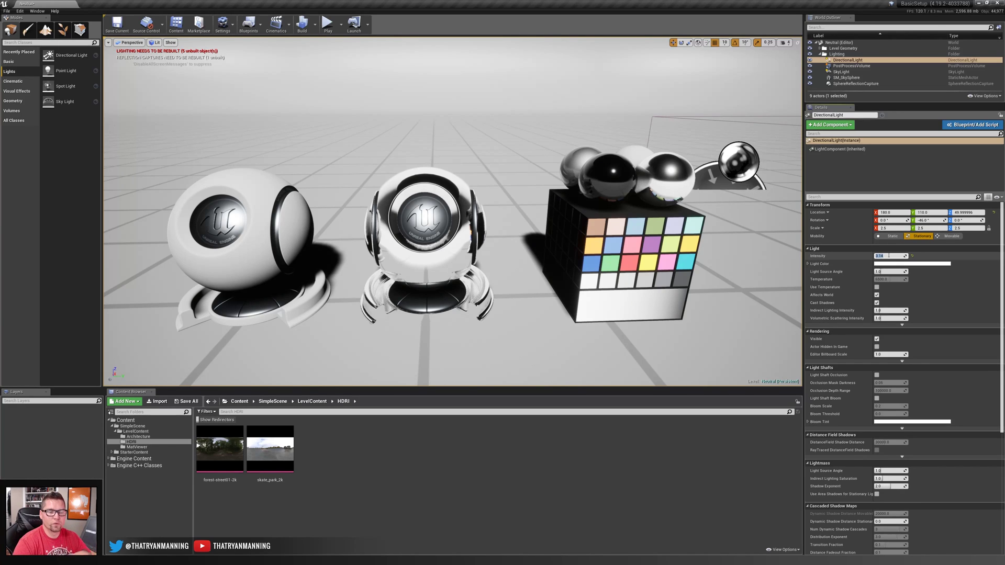
pyautogui.click(955, 238)
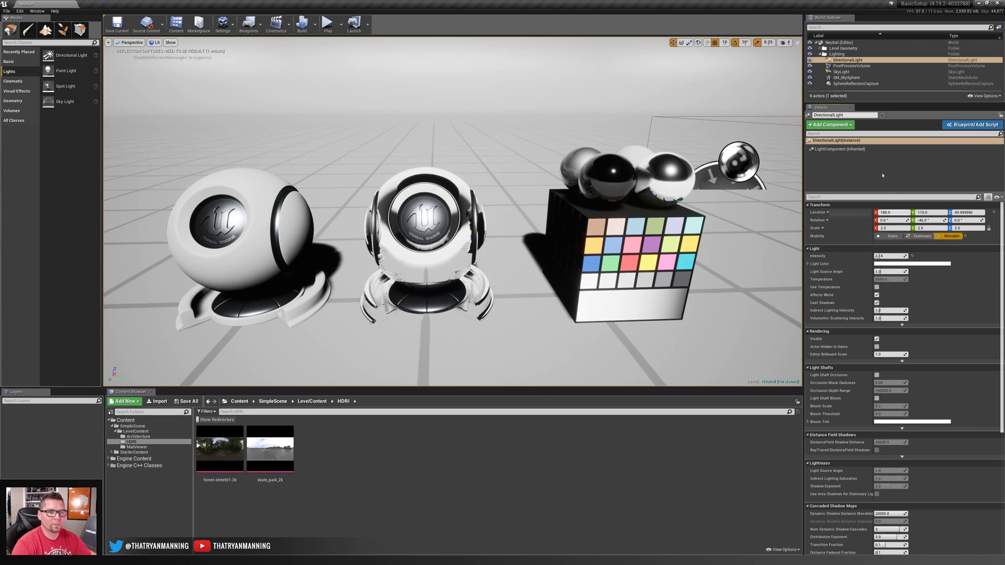
# - Enable the post process volume's exposure Min Brightness and Max Brightness overrides and set both to 1
pyautogui.click(858, 66)
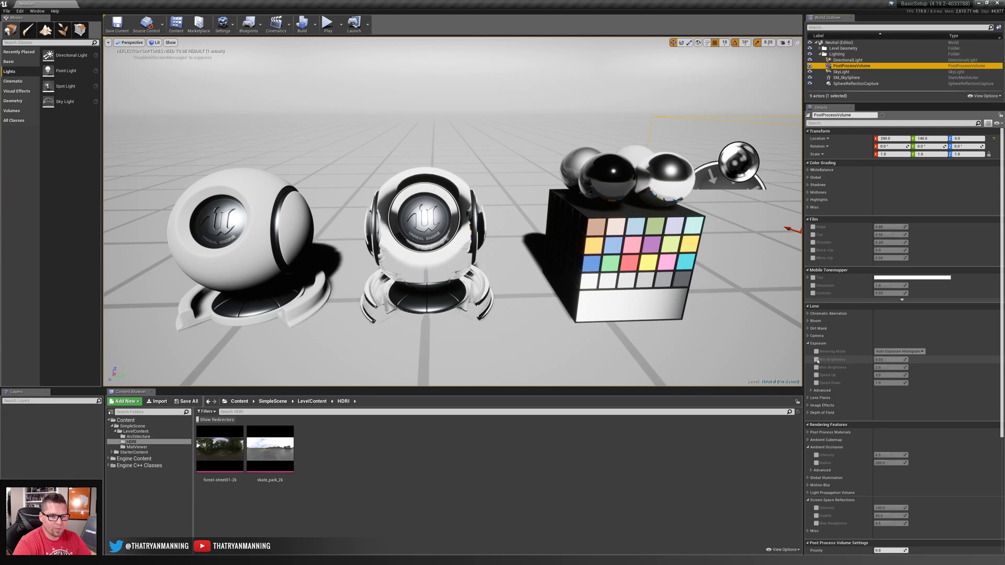
pyautogui.click(817, 360)
pyautogui.click(817, 367)
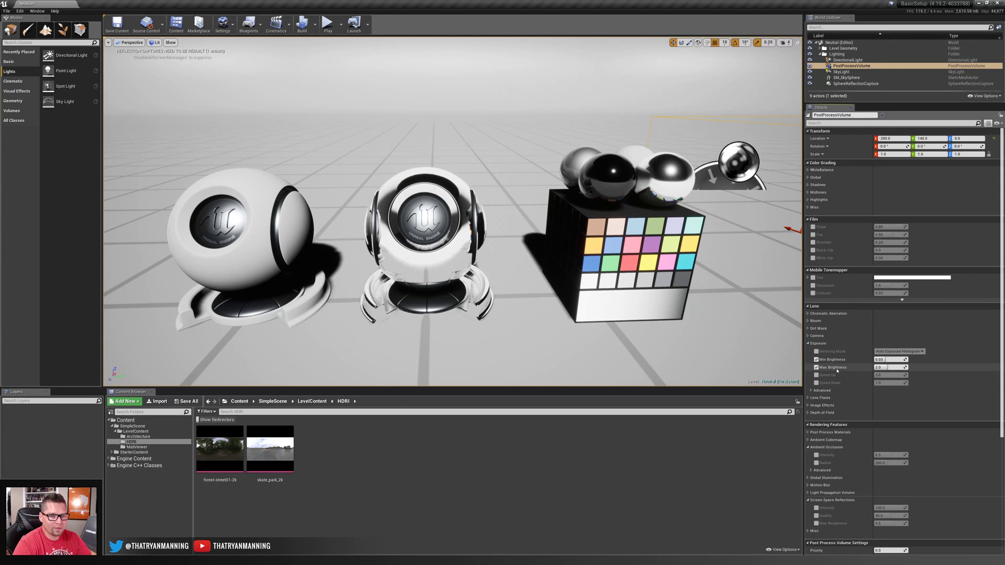
pyautogui.click(883, 360)
pyautogui.write('1')
pyautogui.press('Return')
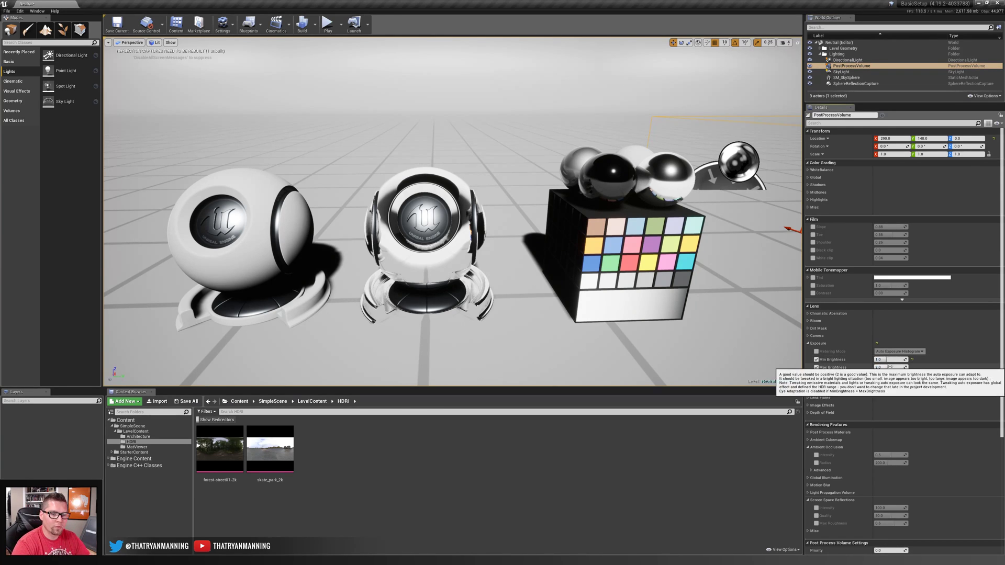
pyautogui.click(892, 367)
pyautogui.write('1')
pyautogui.press('Return')
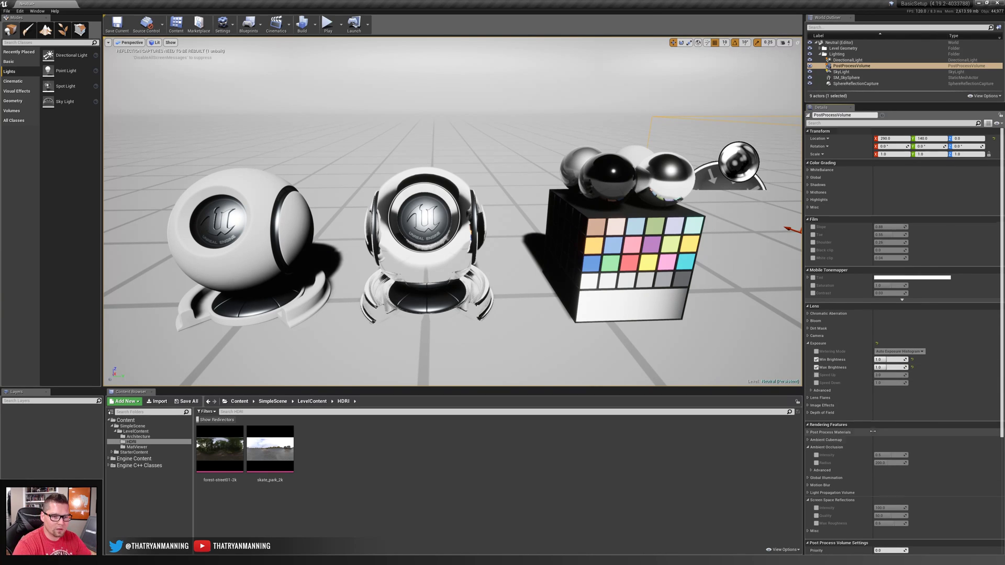
# - Turn on Infinite Extent (Unbound) for the post process volume and check the exposure across the scene
pyautogui.scroll(-6, 869, 432)
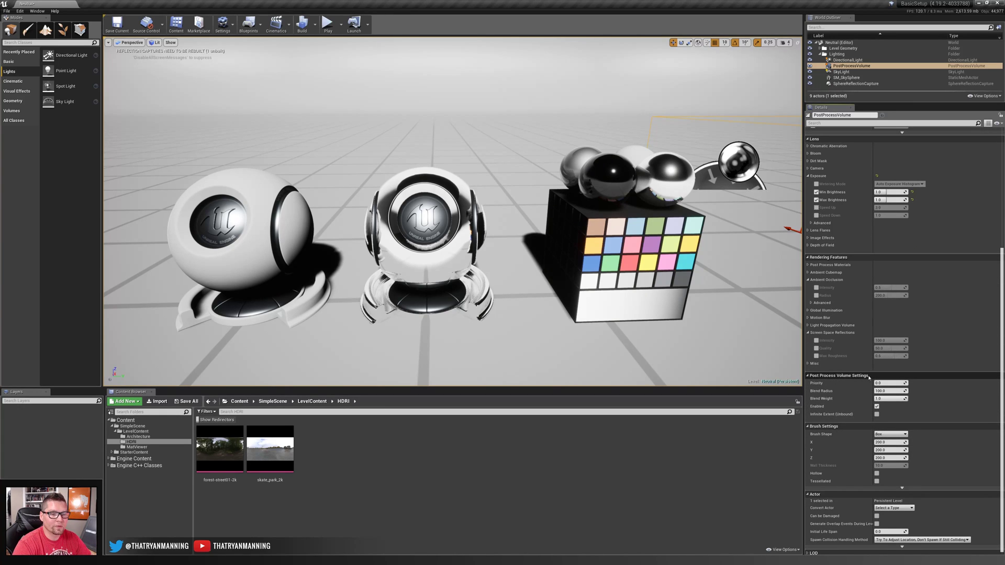
pyautogui.click(877, 414)
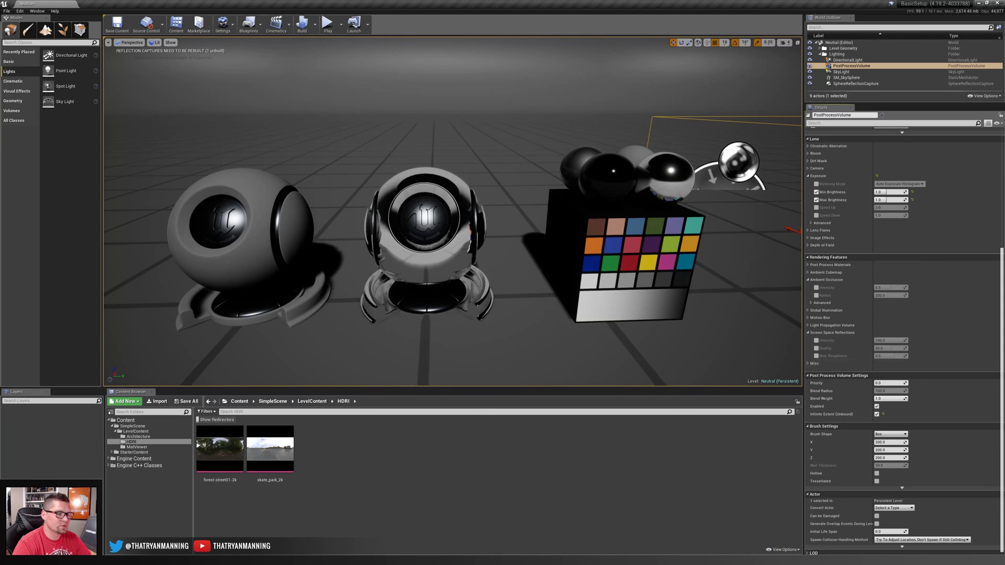
pyautogui.moveTo(664, 166); pyautogui.dragTo(665, 166, button='right')
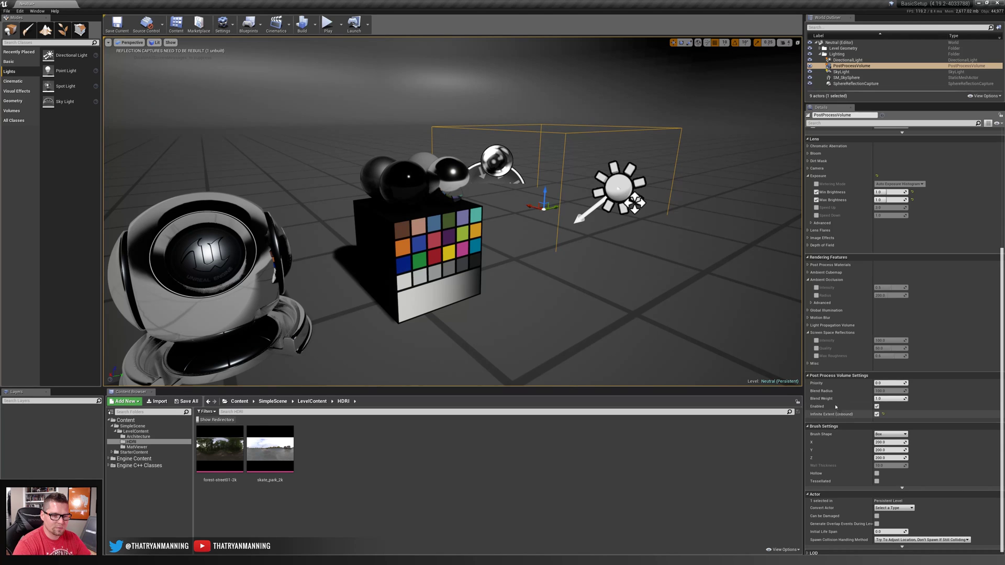
pyautogui.moveTo(665, 255); pyautogui.dragTo(665, 255, button='right')
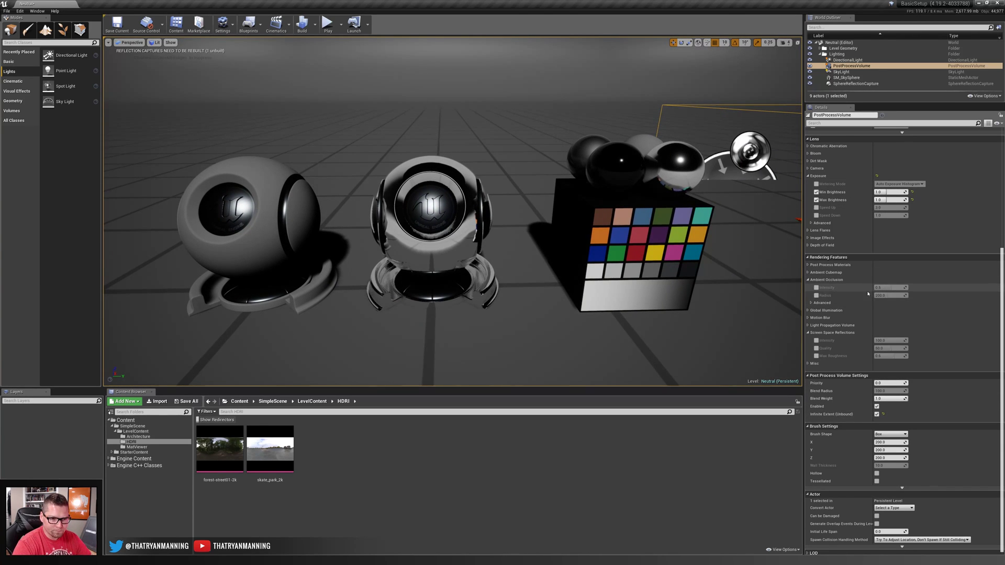
# - Enable the post process volume's ambient occlusion Intensity and Radius overrides and the screen space reflections Quality override
pyautogui.click(817, 288)
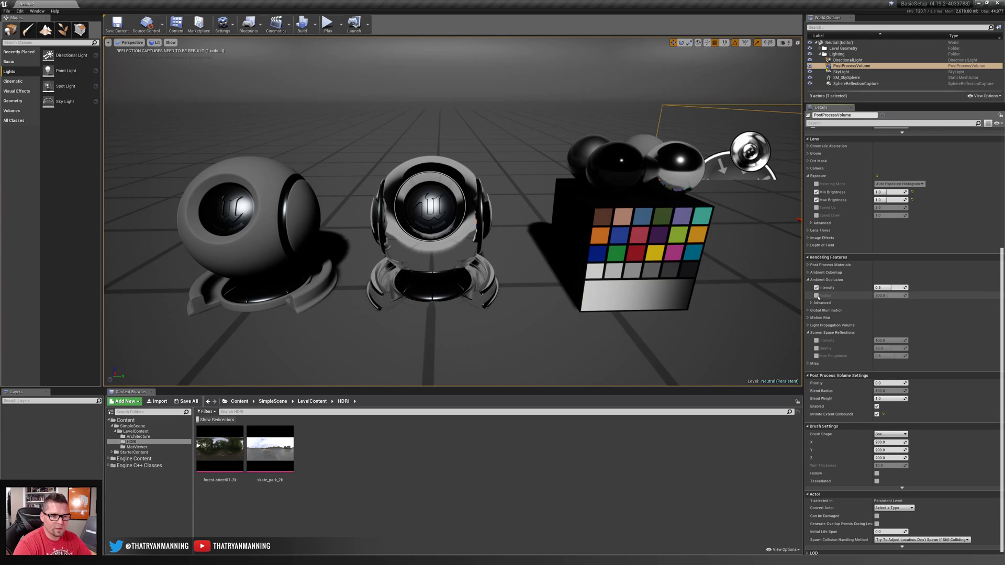
pyautogui.click(817, 296)
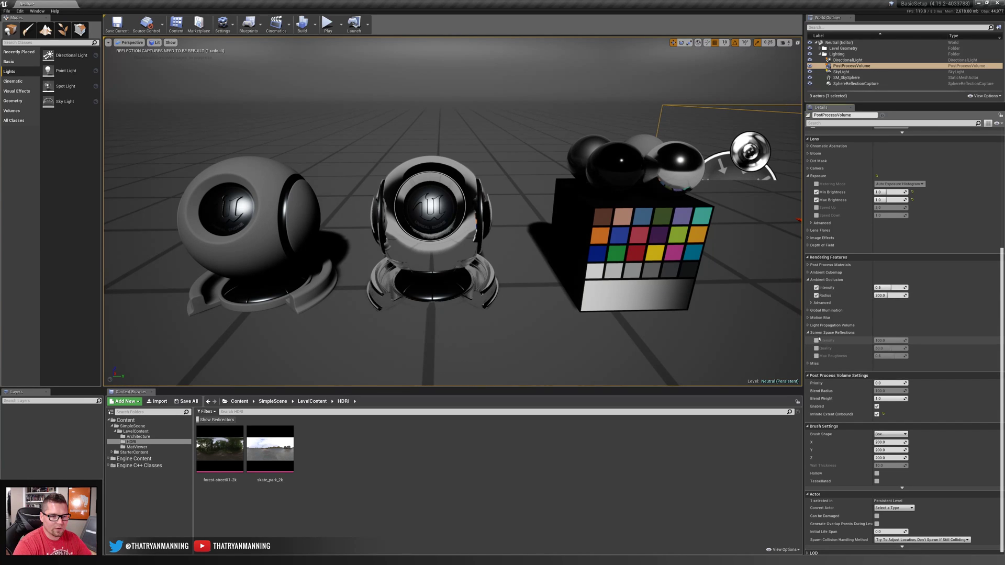
pyautogui.click(816, 348)
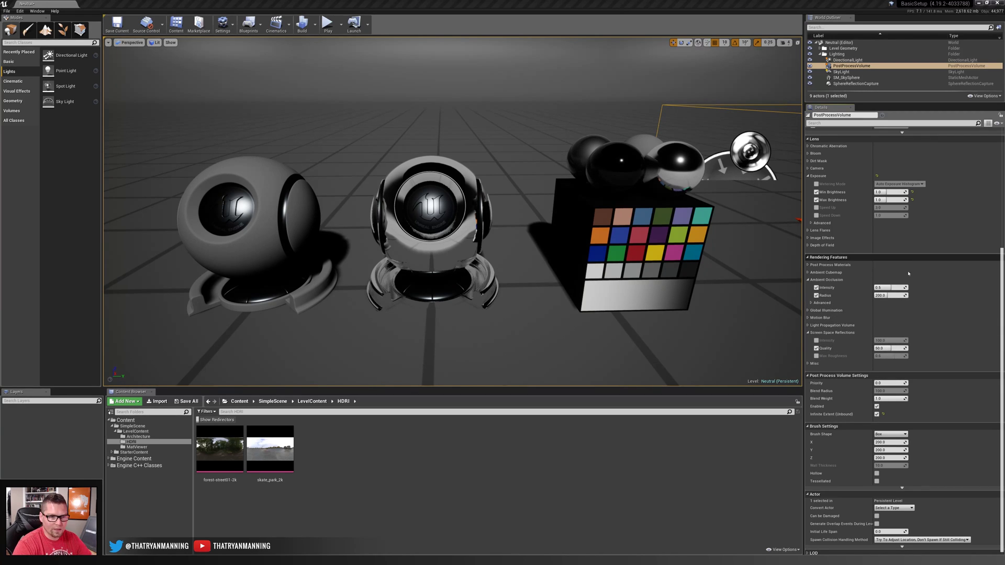
# - Set the post process volume's ambient occlusion intensity to 1 and its radius to 150
pyautogui.click(890, 287)
pyautogui.write('1')
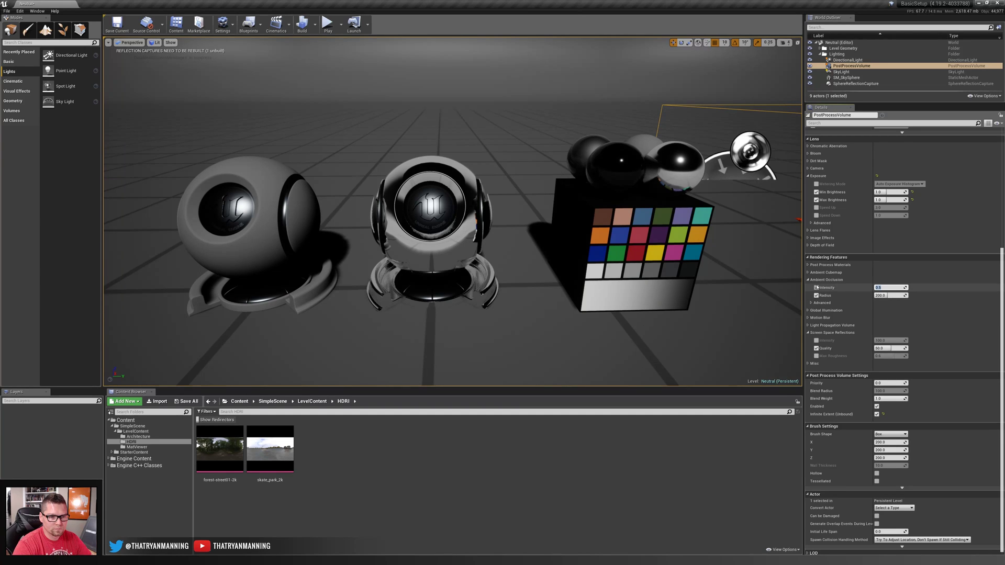
pyautogui.press('Return')
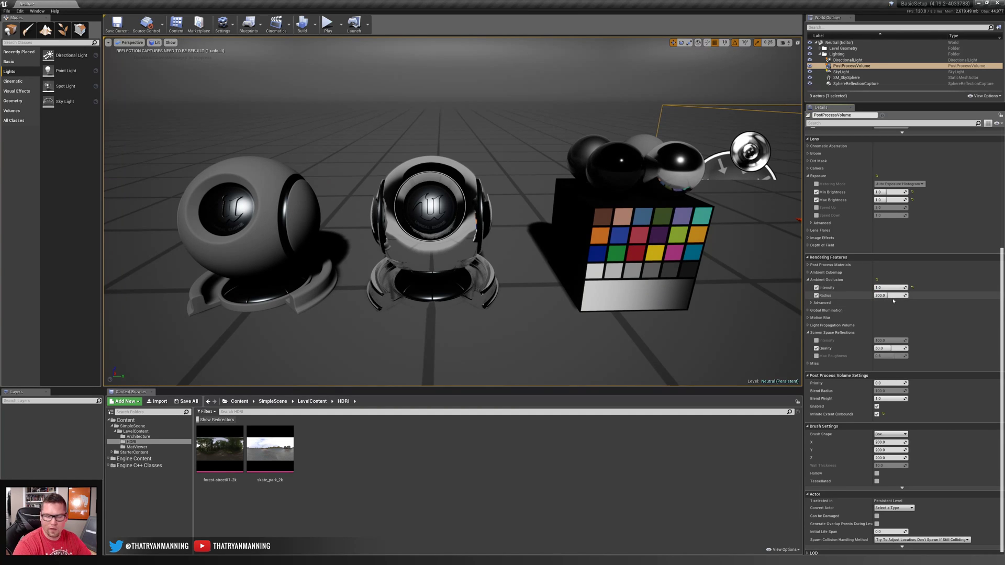
pyautogui.click(890, 295)
pyautogui.write('150')
pyautogui.press('Return')
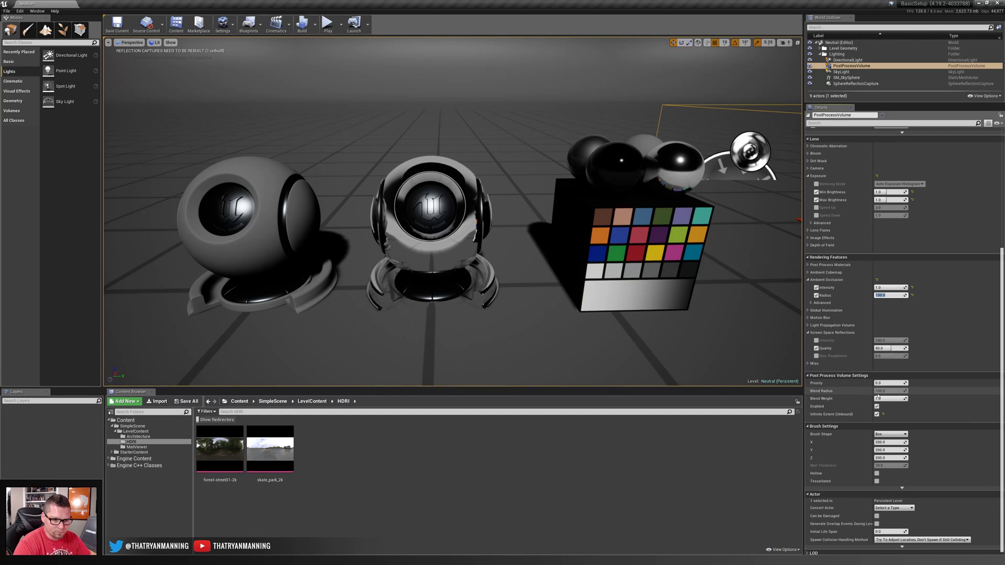
# - Set the post process volume's screen space reflections quality to 100
pyautogui.click(891, 348)
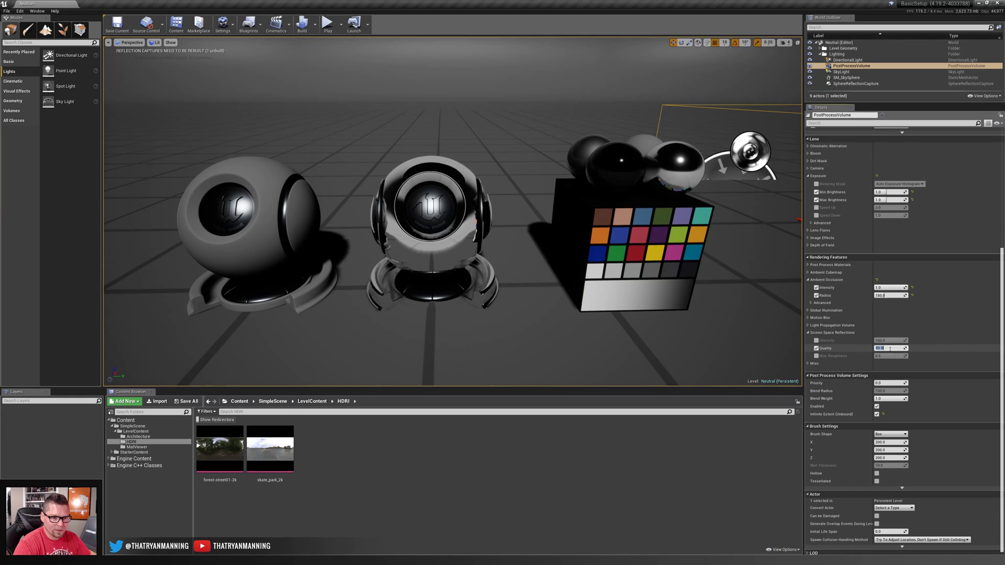
pyautogui.write('10')
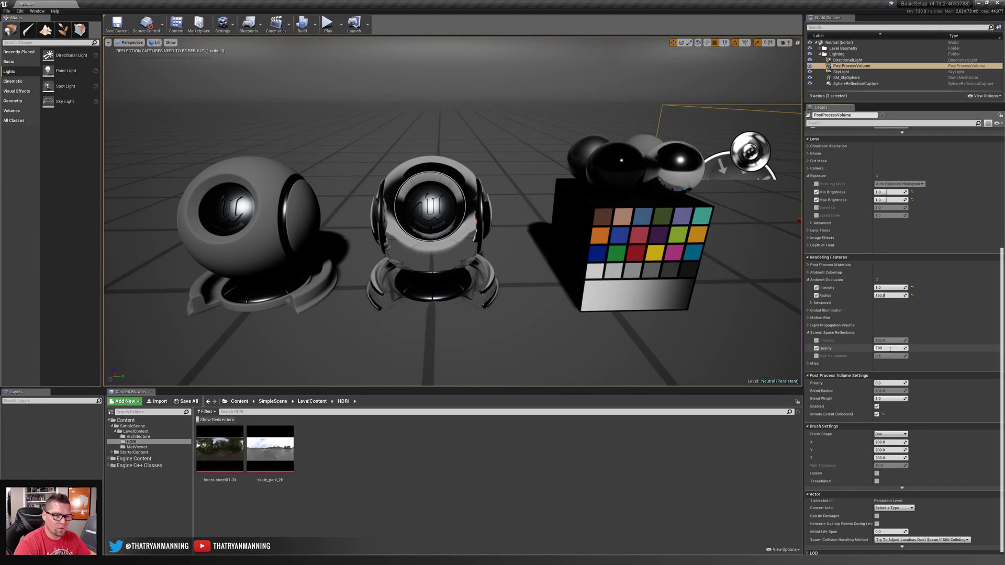
pyautogui.write('0')
pyautogui.press('Return')
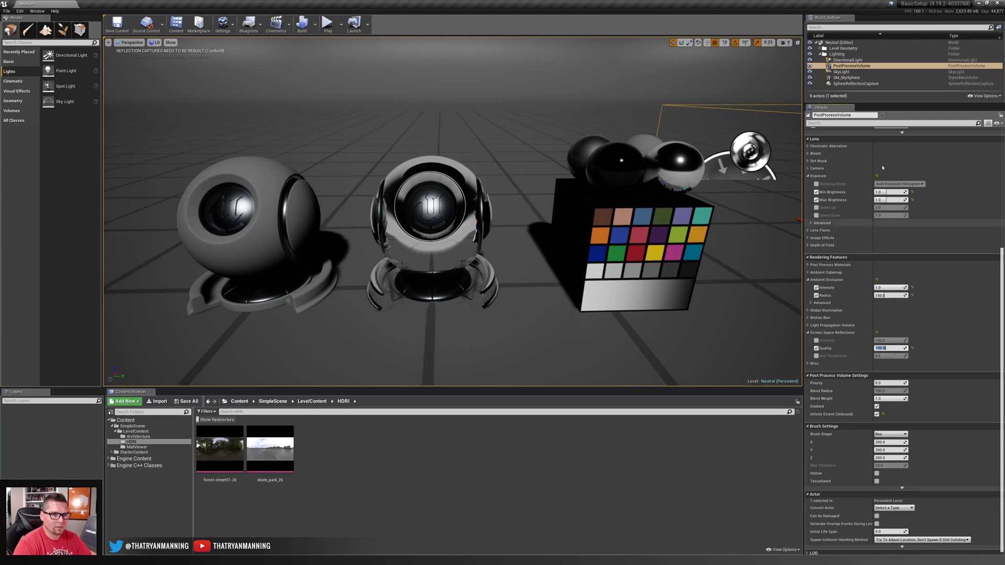
# - Set the sky light's mobility to Movable
pyautogui.click(843, 71)
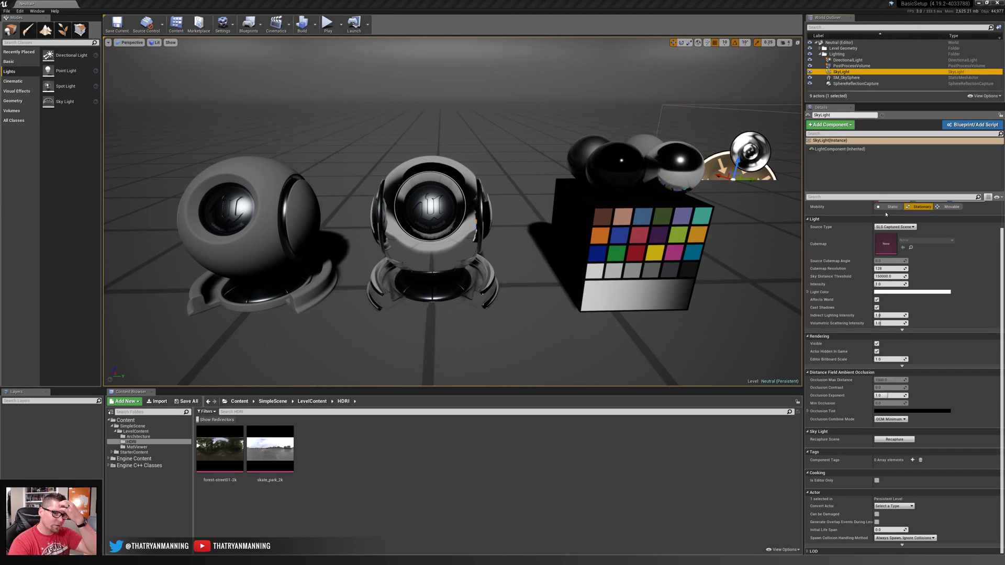
pyautogui.scroll(2, 943, 226)
pyautogui.click(953, 237)
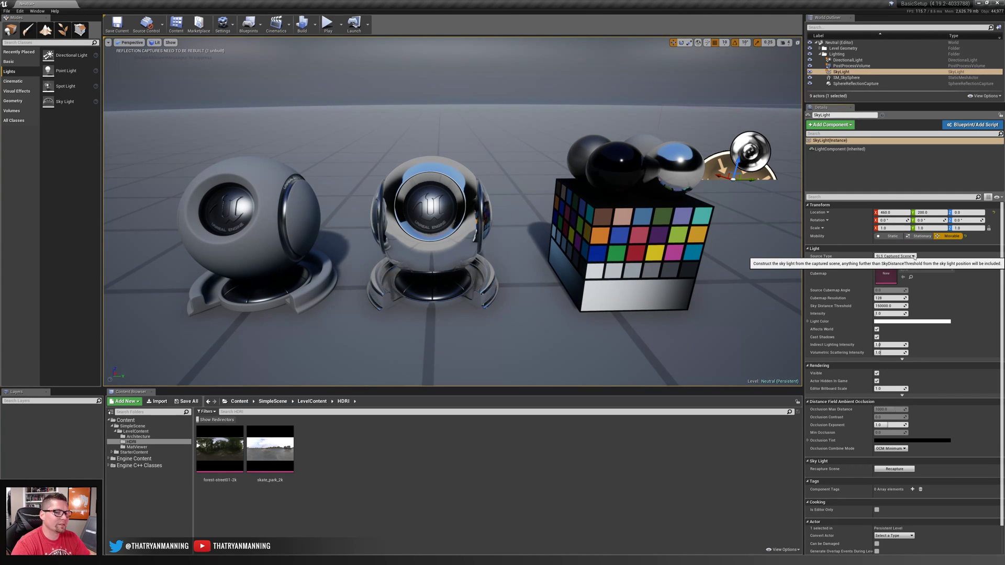
# - Set the sky light's source type to SLS Specified Cubemap and assign the skate_park_2k HDRI as its cubemap
pyautogui.click(915, 256)
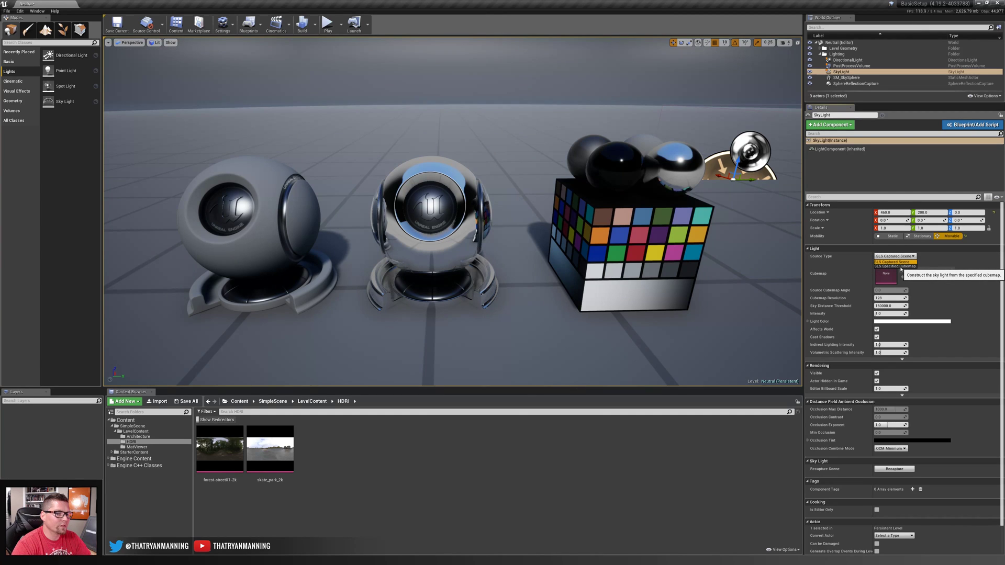
pyautogui.click(901, 269)
pyautogui.doubleClick(270, 449)
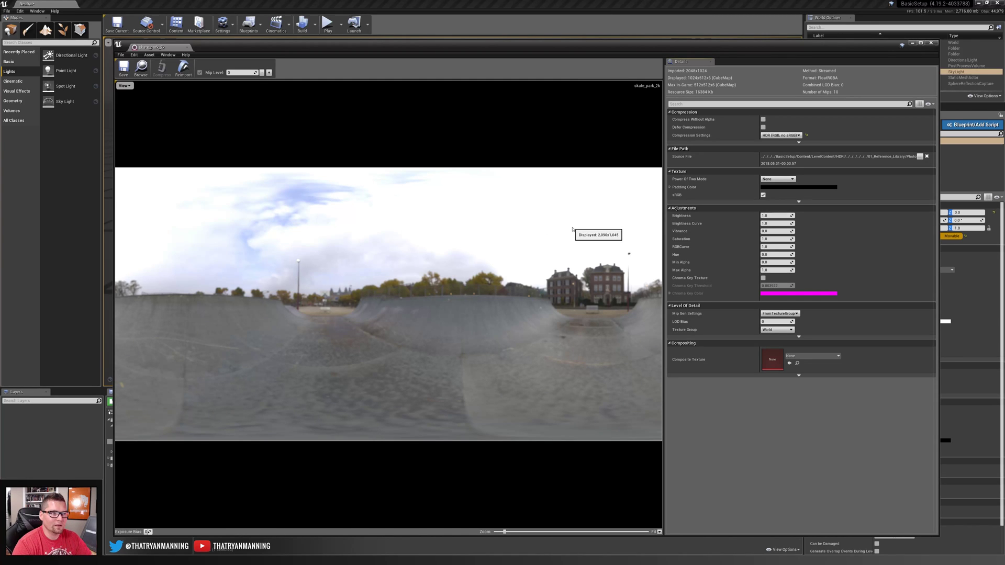
pyautogui.click(931, 42)
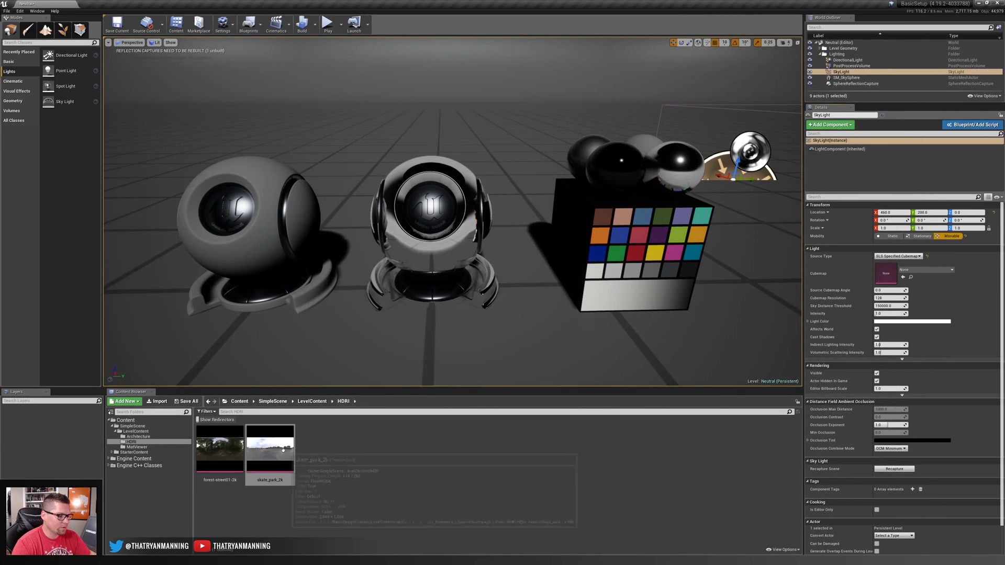
pyautogui.moveTo(270, 450); pyautogui.dragTo(883, 270)
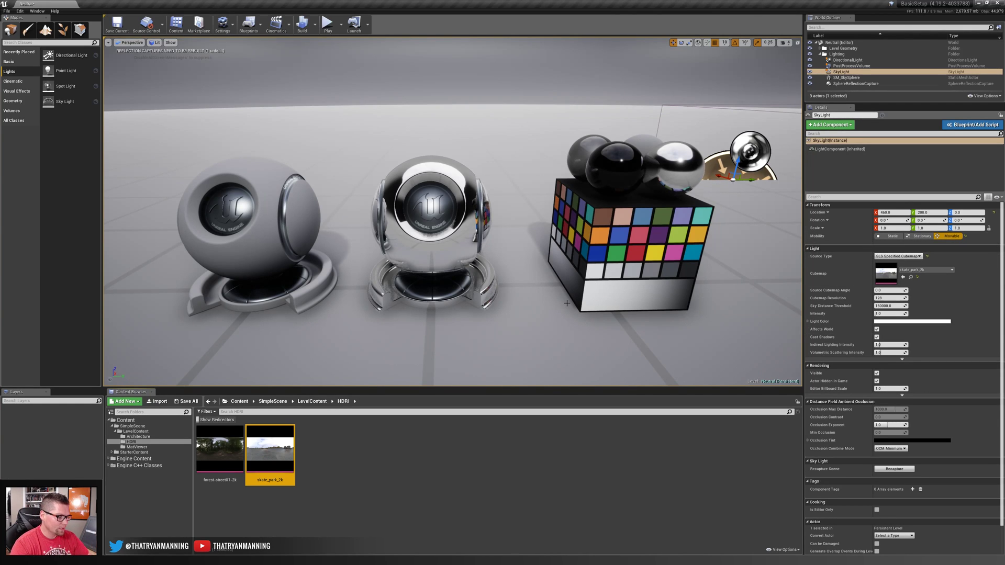
pyautogui.moveTo(567, 302); pyautogui.dragTo(565, 302, button='right')
pyautogui.press('g')
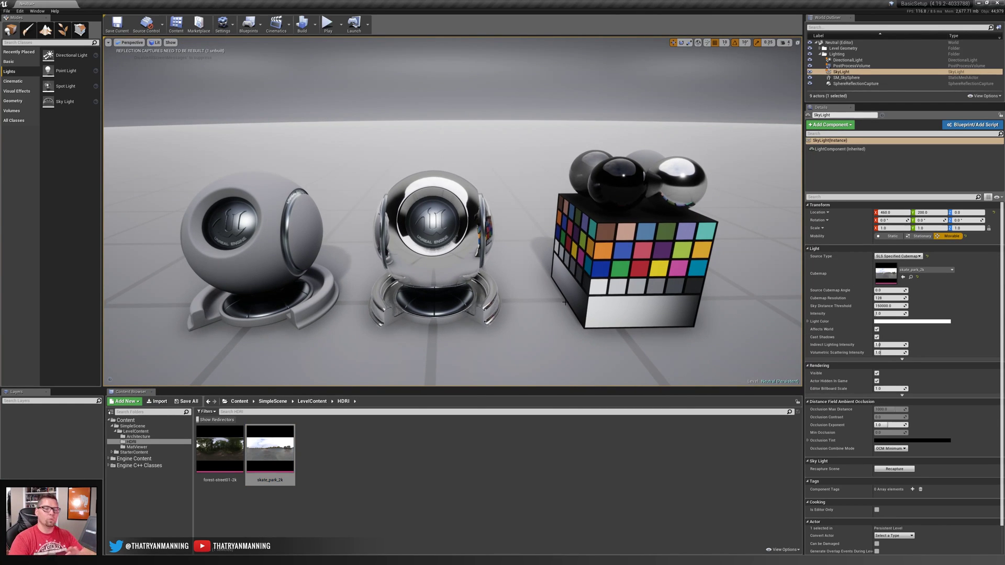
pyautogui.moveTo(565, 302); pyautogui.dragTo(565, 298, button='right')
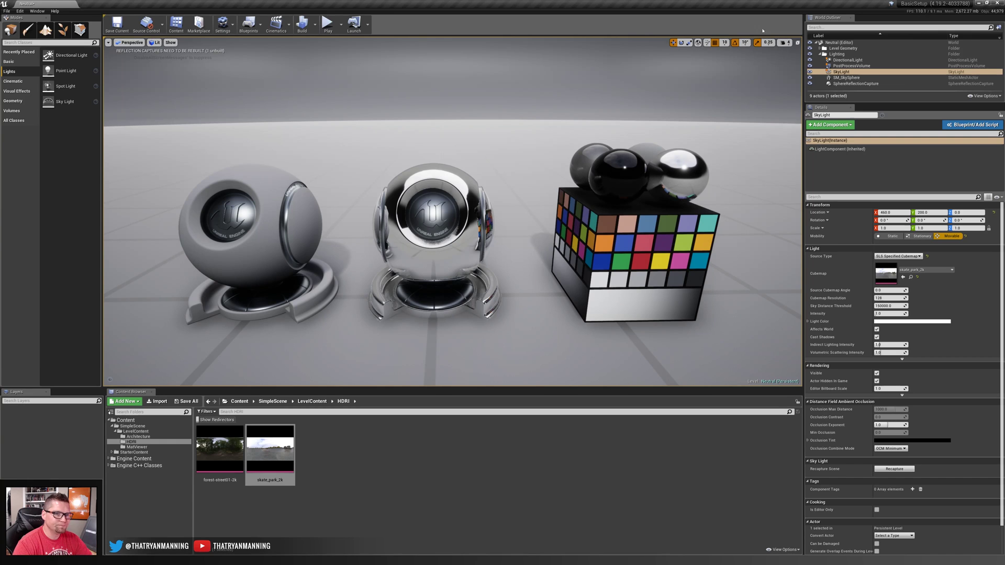
# - Set the sphere reflection capture's influence radius to 16384 and build the level's reflection captures
pyautogui.click(866, 84)
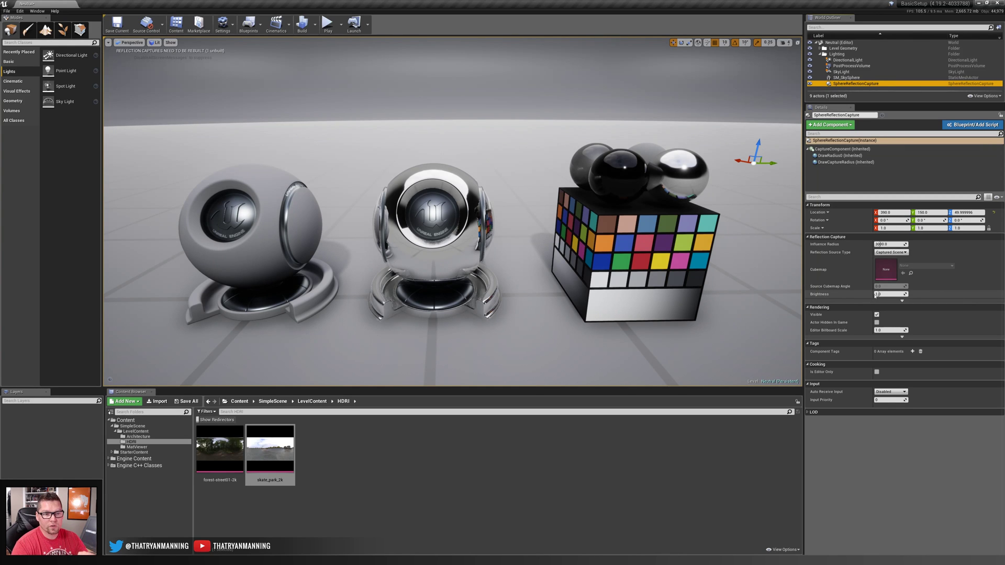
pyautogui.moveTo(603, 229)
pyautogui.mouseDown(button='right')
pyautogui.moveTo(603, 201)
pyautogui.moveTo(603, 229)
pyautogui.mouseUp(button='right')
pyautogui.moveTo(890, 244); pyautogui.dragTo(953, 244)
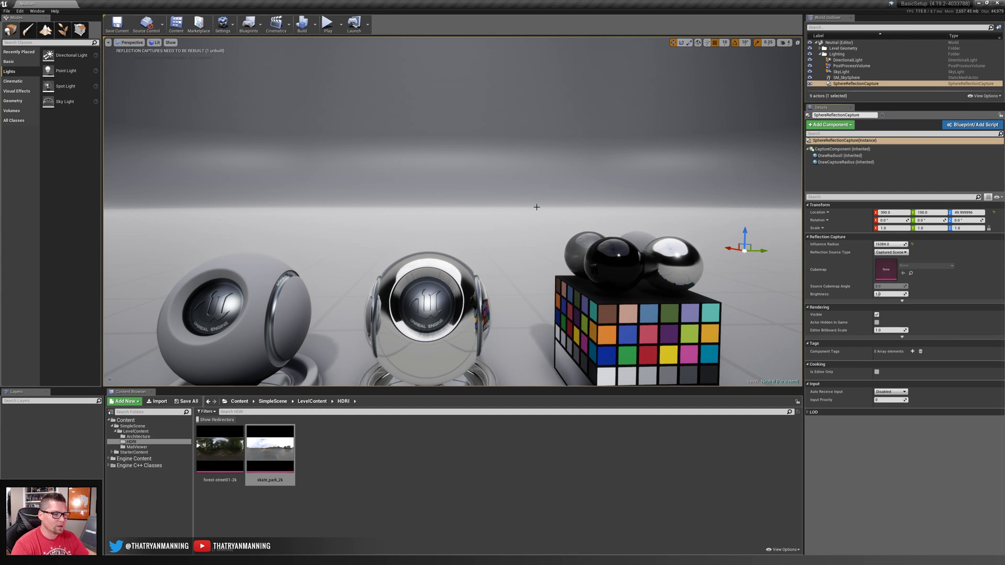
pyautogui.moveTo(538, 204); pyautogui.dragTo(547, 233, button='right')
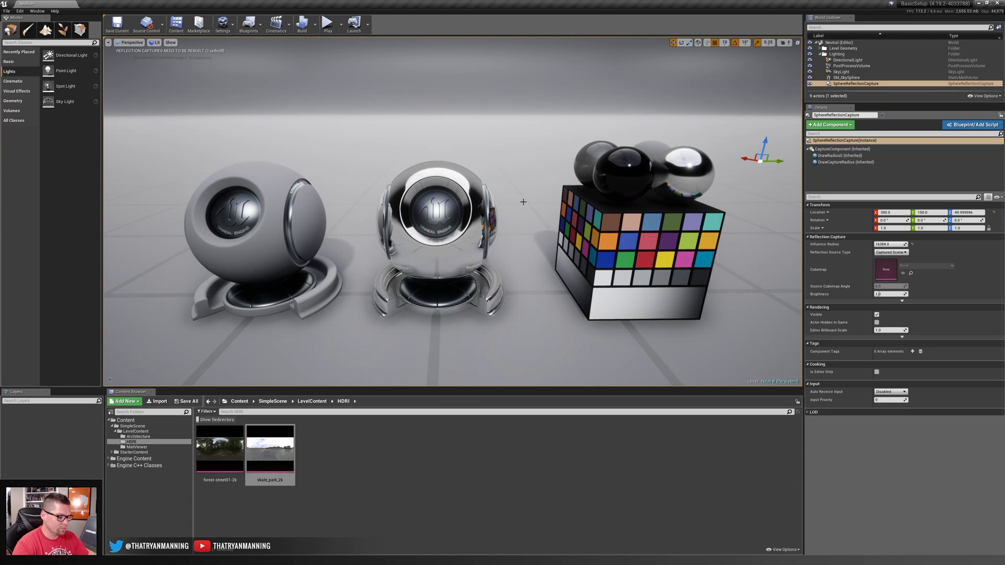
pyautogui.moveTo(547, 233); pyautogui.dragTo(505, 219, button='right')
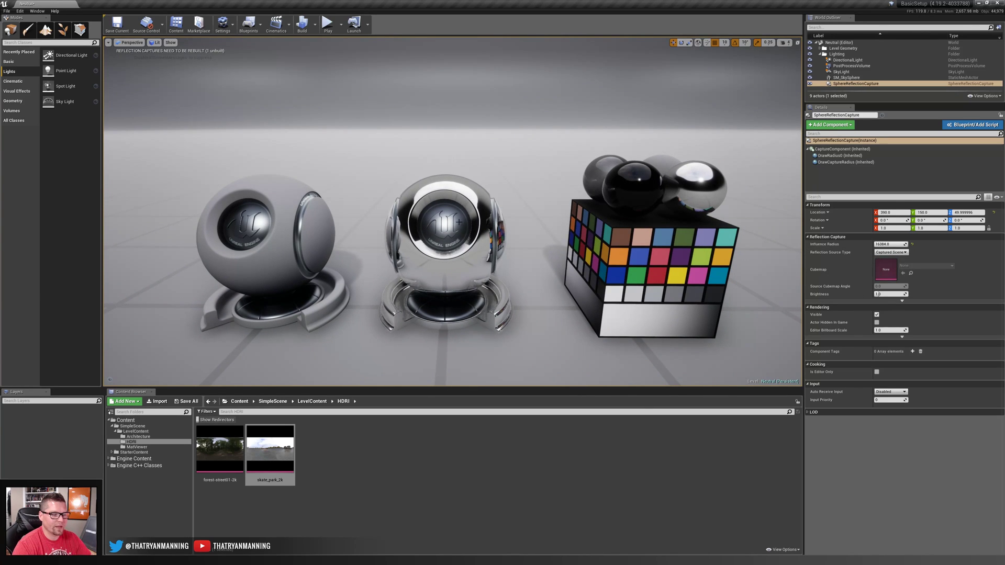
pyautogui.click(316, 24)
pyautogui.click(359, 87)
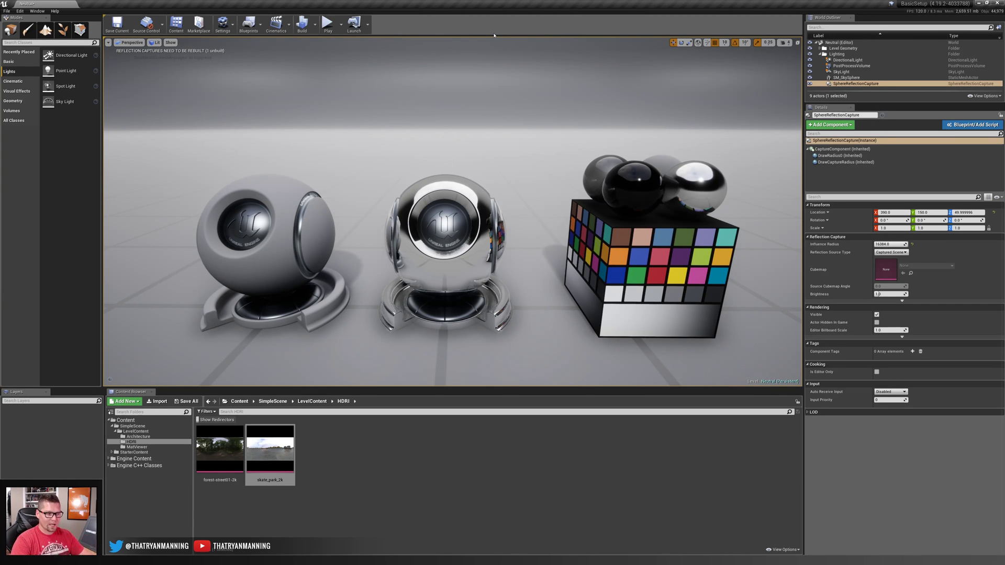
# - Review the settings of the directional light, post process volume, sky light and sphere reflection capture
pyautogui.click(851, 61)
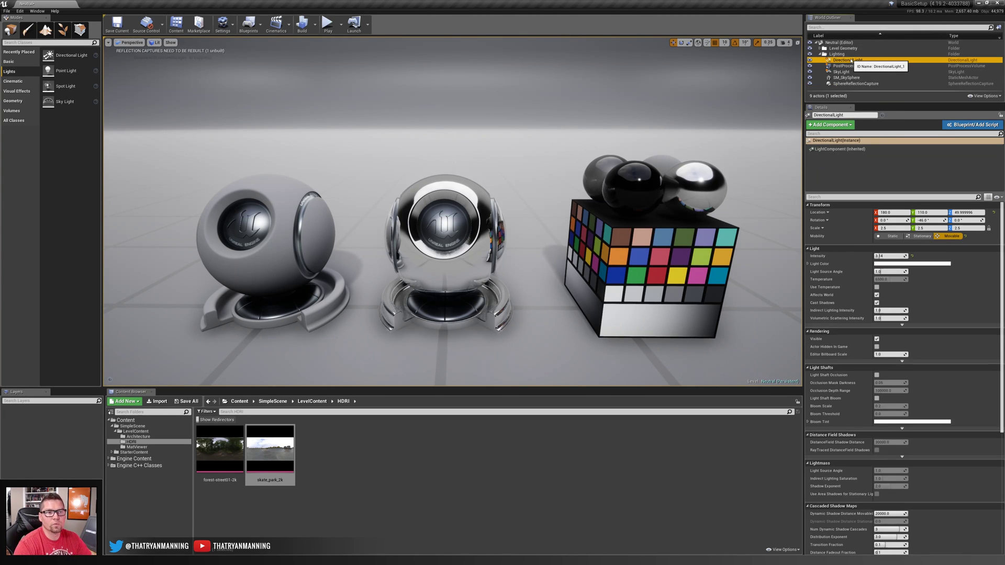
pyautogui.click(858, 66)
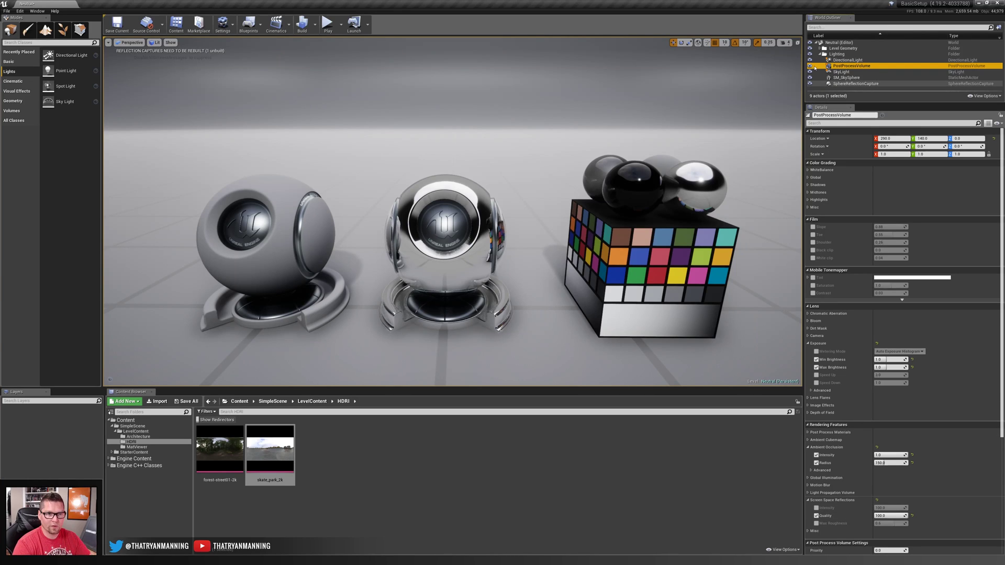
pyautogui.click(841, 72)
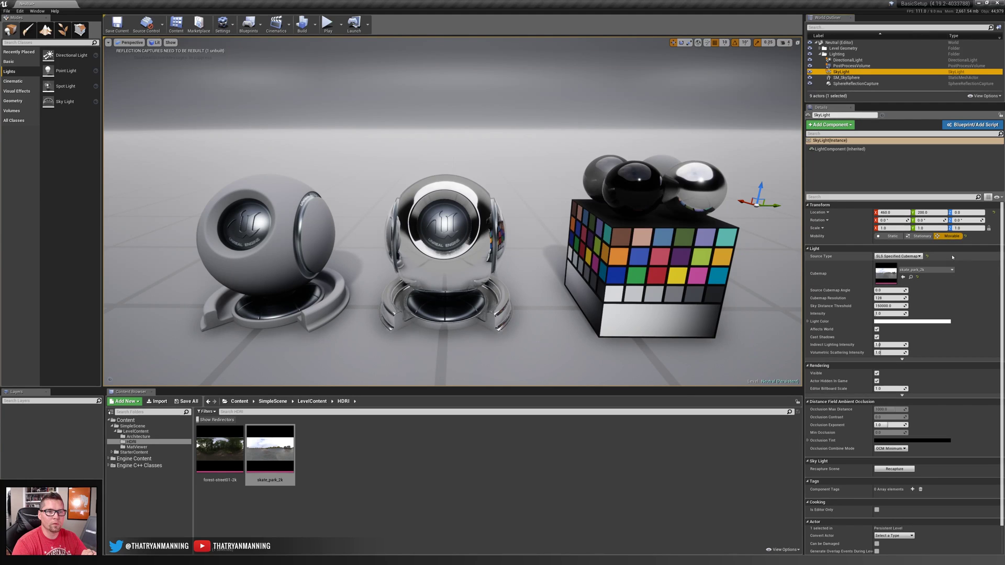
pyautogui.click(856, 84)
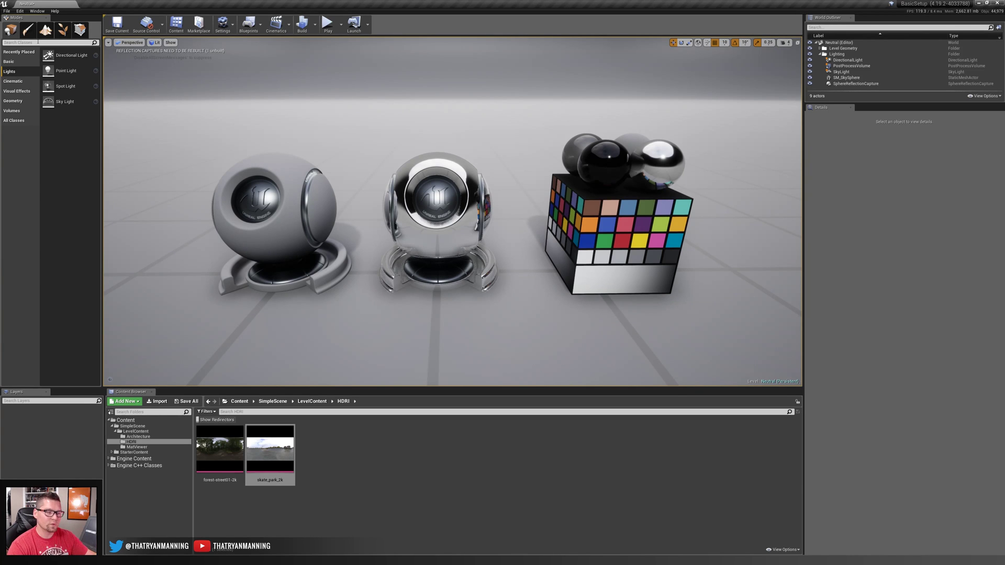
# - Add a Player Start and a Wind Directional Source to the level behind the preview meshes
pyautogui.write('play')
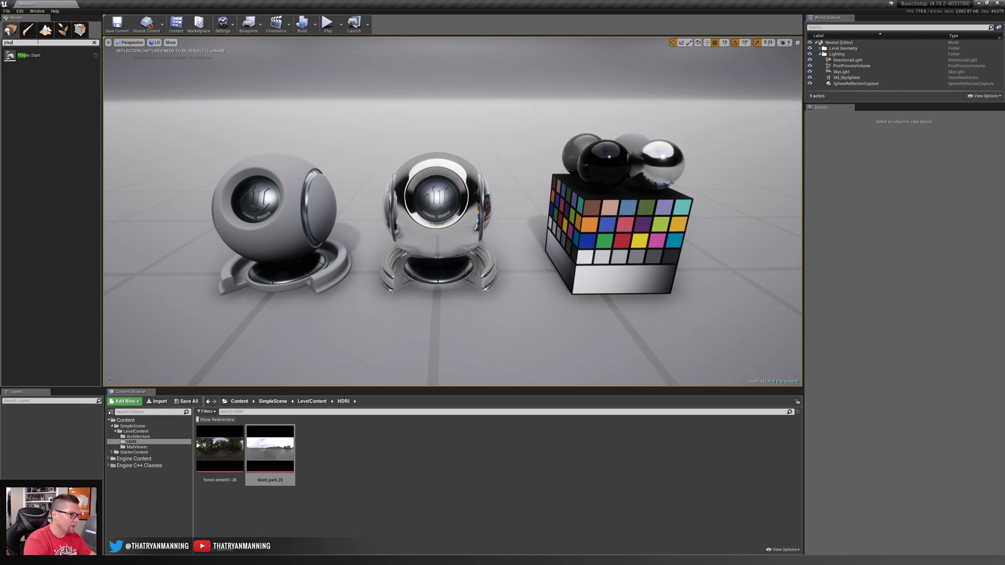
pyautogui.moveTo(20, 55); pyautogui.dragTo(519, 113)
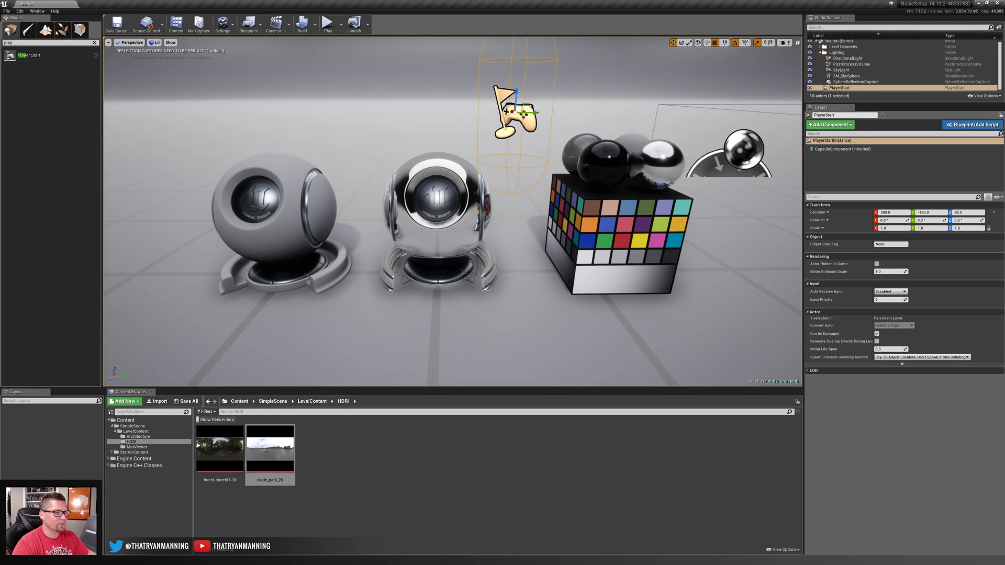
pyautogui.click(94, 42)
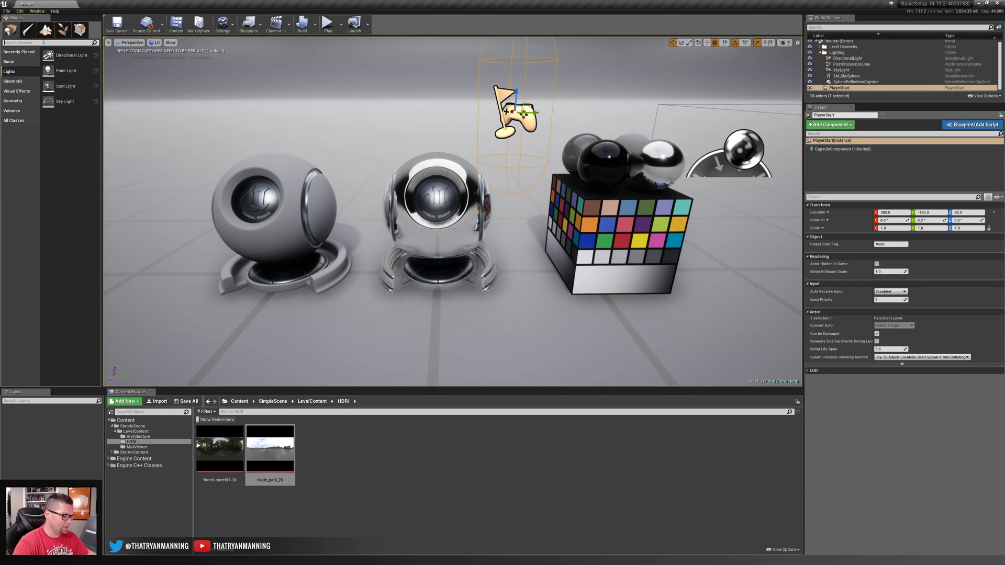
pyautogui.write('wind')
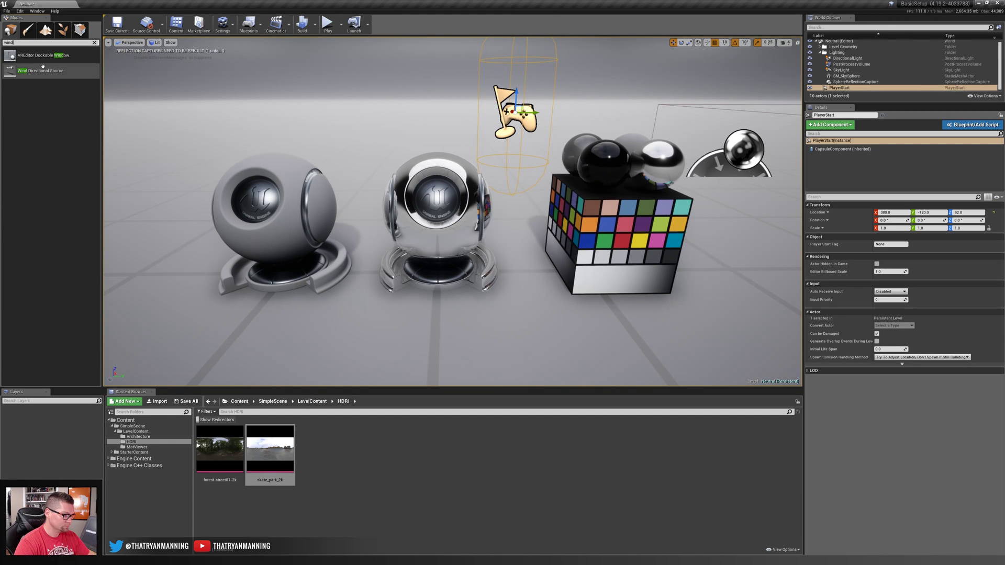
pyautogui.moveTo(41, 71); pyautogui.dragTo(366, 127)
pyautogui.moveTo(498, 173)
pyautogui.mouseDown()
pyautogui.moveTo(521, 175)
pyautogui.moveTo(501, 169)
pyautogui.mouseUp()
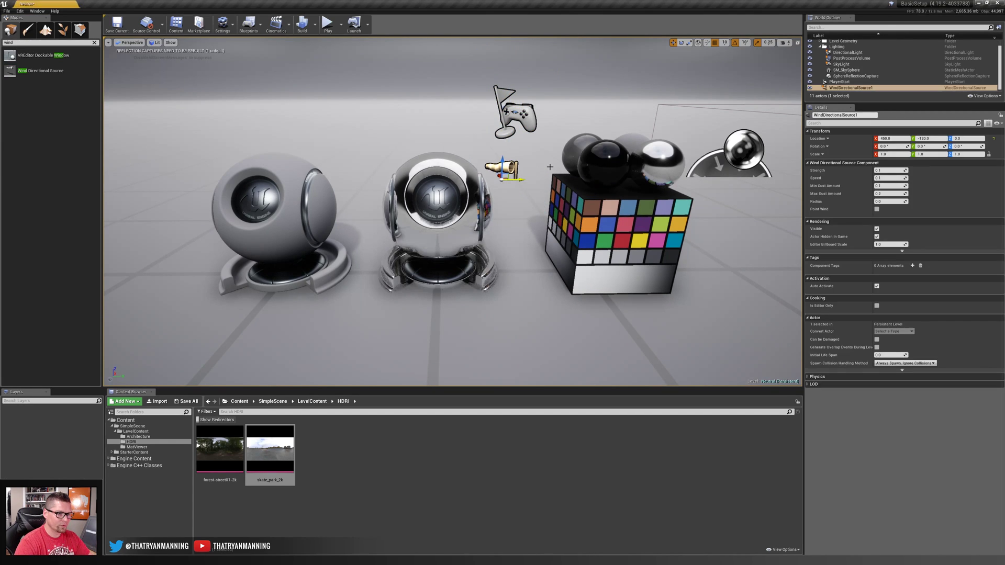
# - Set the location of both the Player Start and the Wind Directional Source to 0, 0, 0
pyautogui.click(893, 139)
pyautogui.write('0')
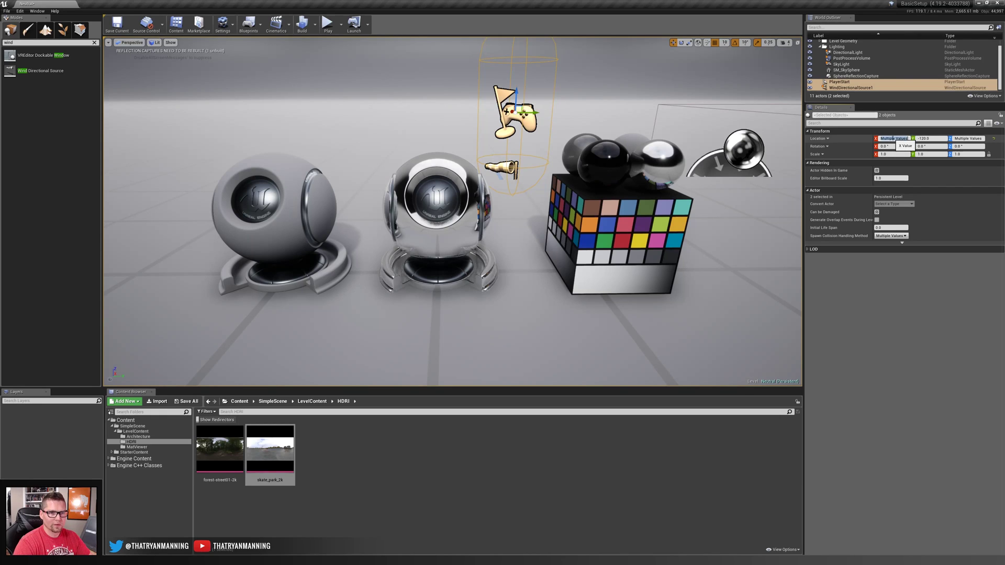
pyautogui.press('Tab')
pyautogui.write('0')
pyautogui.press('Tab')
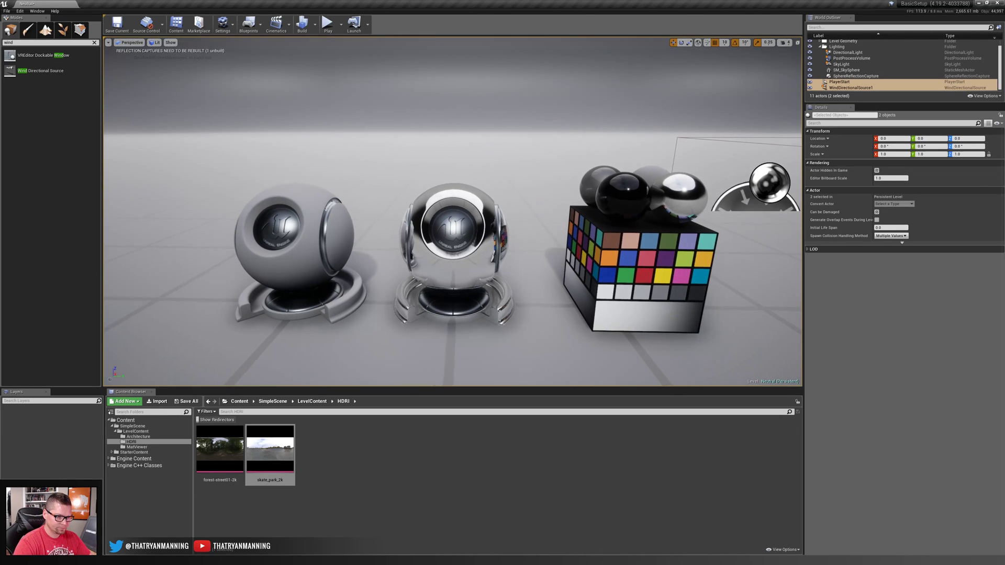
# - Clear the actor selection and save the current level
pyautogui.moveTo(450, 220); pyautogui.dragTo(450, 193, button='right')
pyautogui.press('Escape')
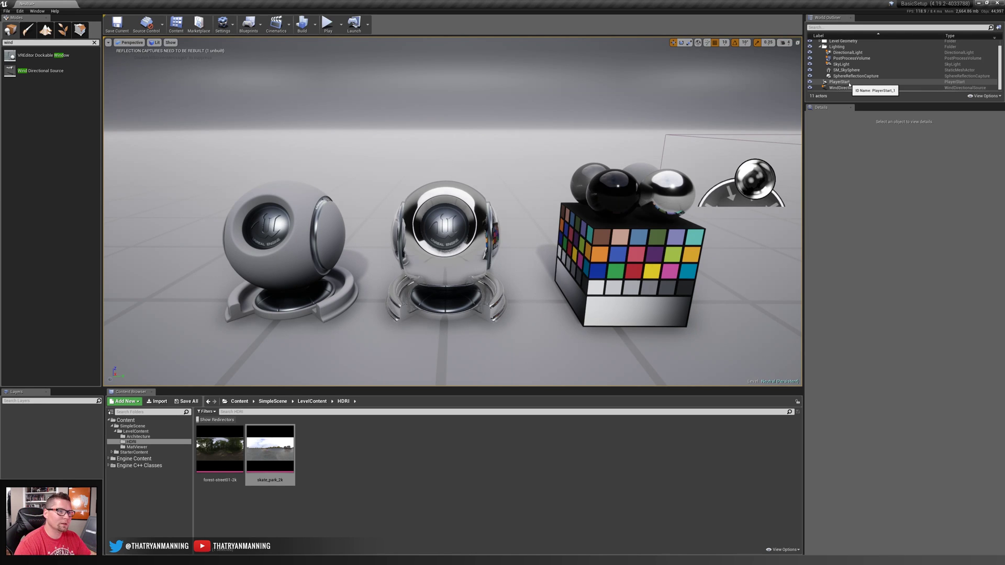
pyautogui.click(117, 25)
pyautogui.moveTo(278, 118); pyautogui.dragTo(330, 132, button='right')
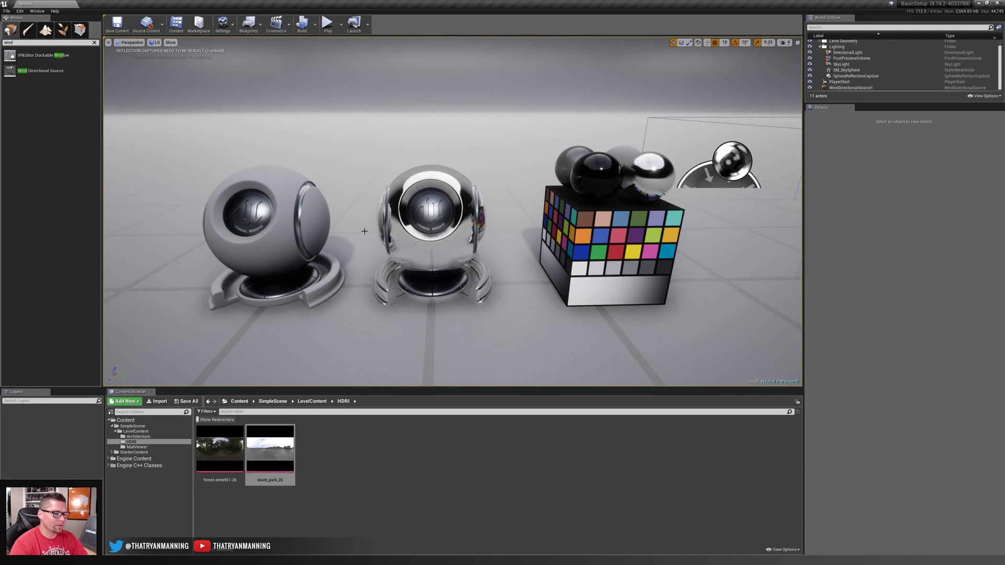
# - Preview the forest-street01-2k HDRI and assign it as the sky light's cubemap
pyautogui.doubleClick(220, 449)
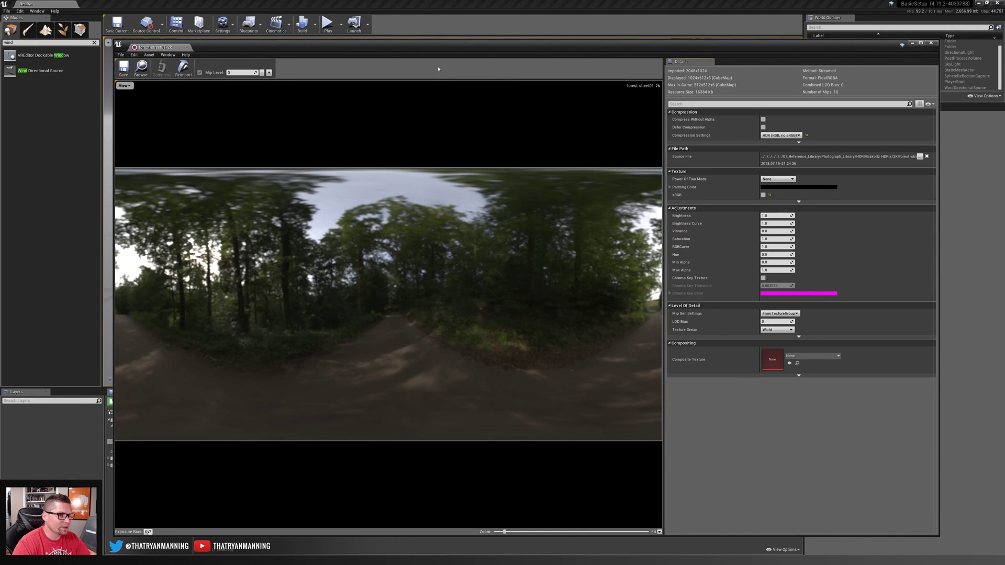
pyautogui.moveTo(437, 47); pyautogui.dragTo(411, 41)
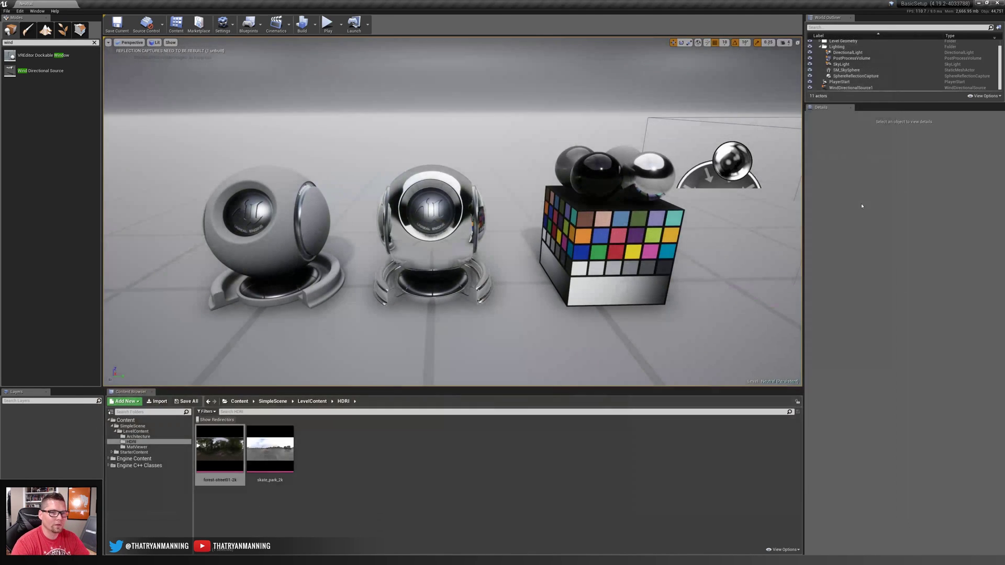
pyautogui.click(841, 64)
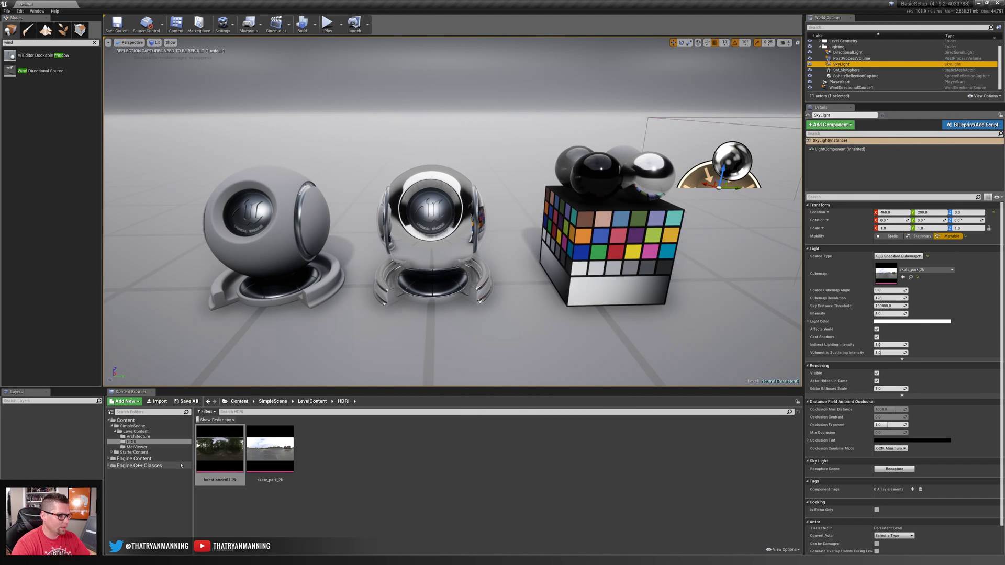
pyautogui.moveTo(224, 449); pyautogui.dragTo(890, 275)
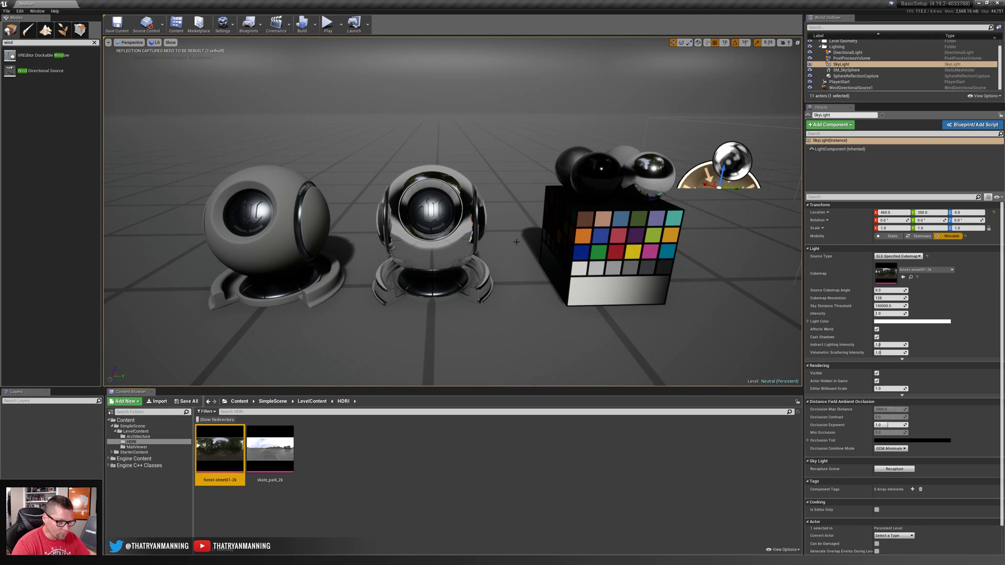
# - Try a much higher sky light intensity with the forest cubemap, and undo the change
pyautogui.moveTo(518, 261)
pyautogui.mouseDown(button='right')
pyautogui.moveTo(505, 260)
pyautogui.moveTo(522, 267)
pyautogui.mouseUp(button='right')
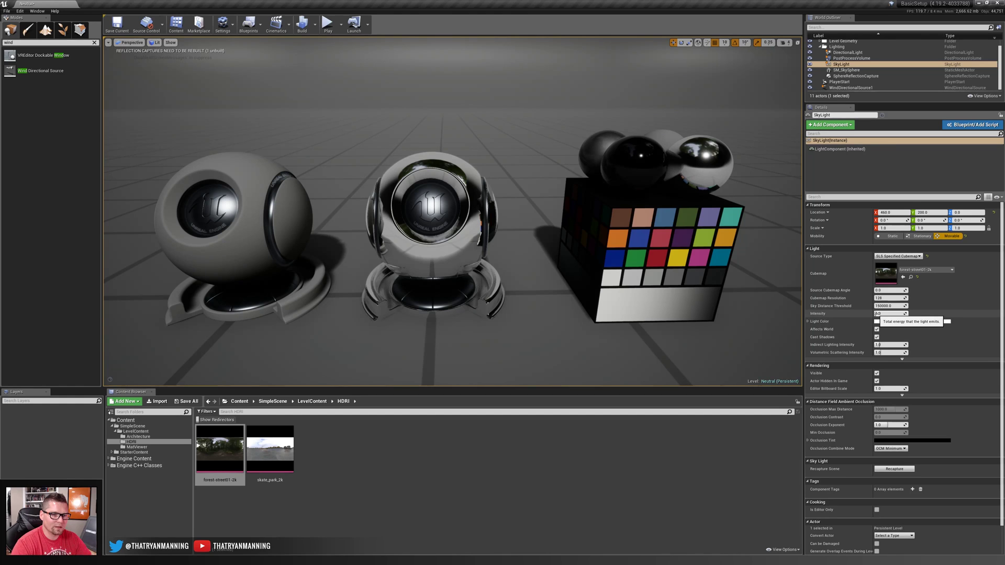
pyautogui.moveTo(876, 313)
pyautogui.mouseDown()
pyautogui.moveTo(906, 314)
pyautogui.moveTo(871, 313)
pyautogui.mouseUp()
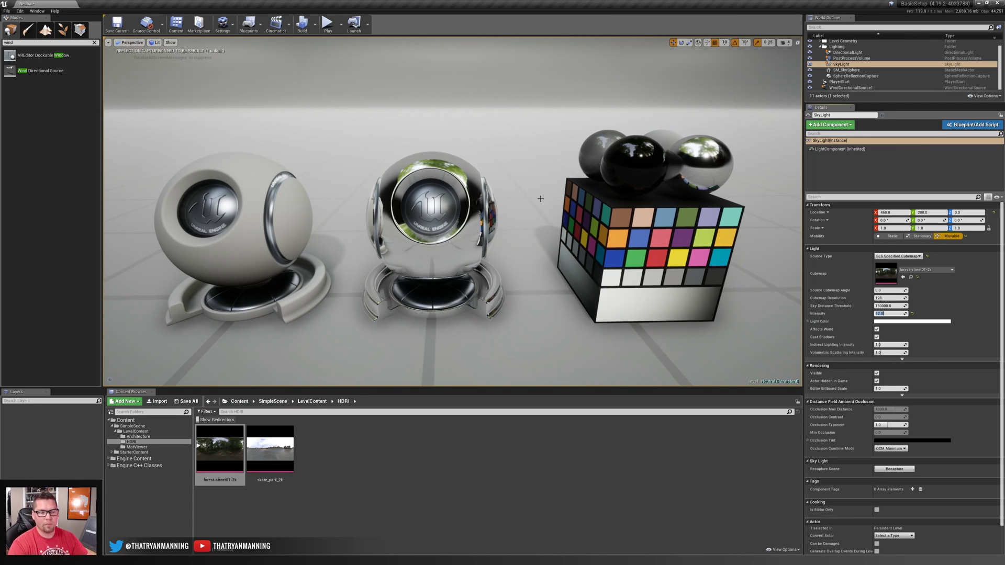
pyautogui.hotkey('ctrl', 'z')
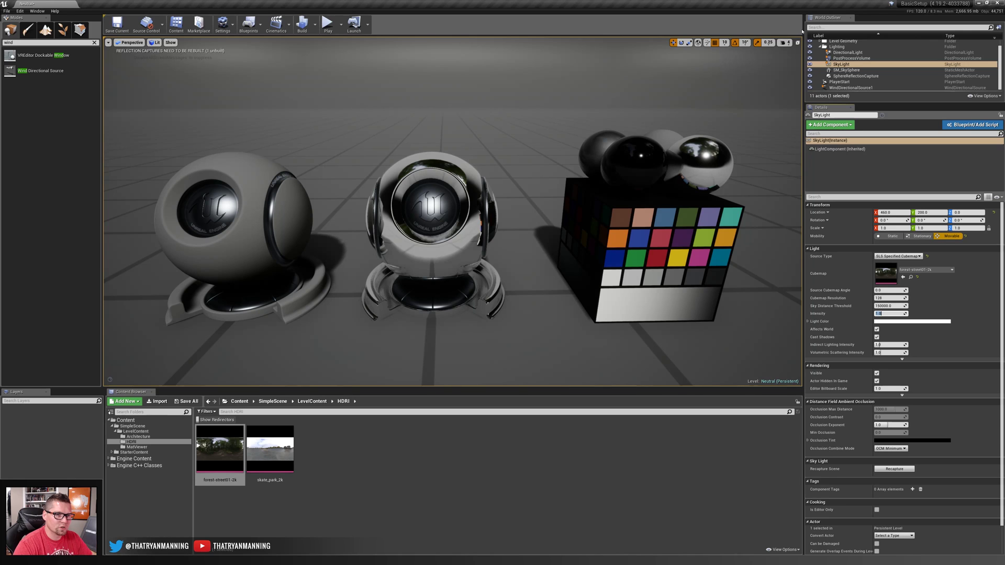
# - Try a directional light intensity of about 13.35, and reset the intensity to 3.14
pyautogui.click(859, 52)
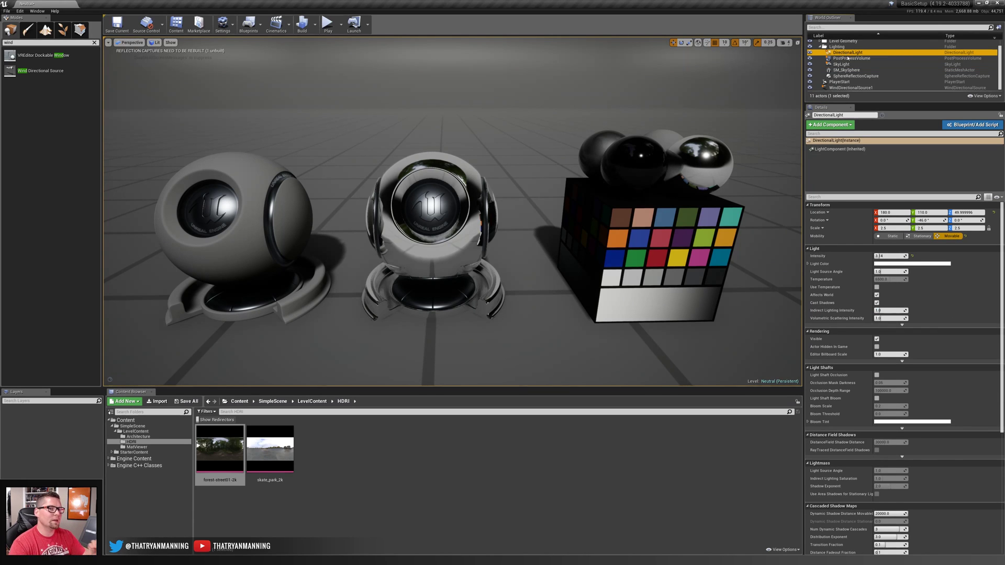
pyautogui.moveTo(890, 256); pyautogui.dragTo(948, 256)
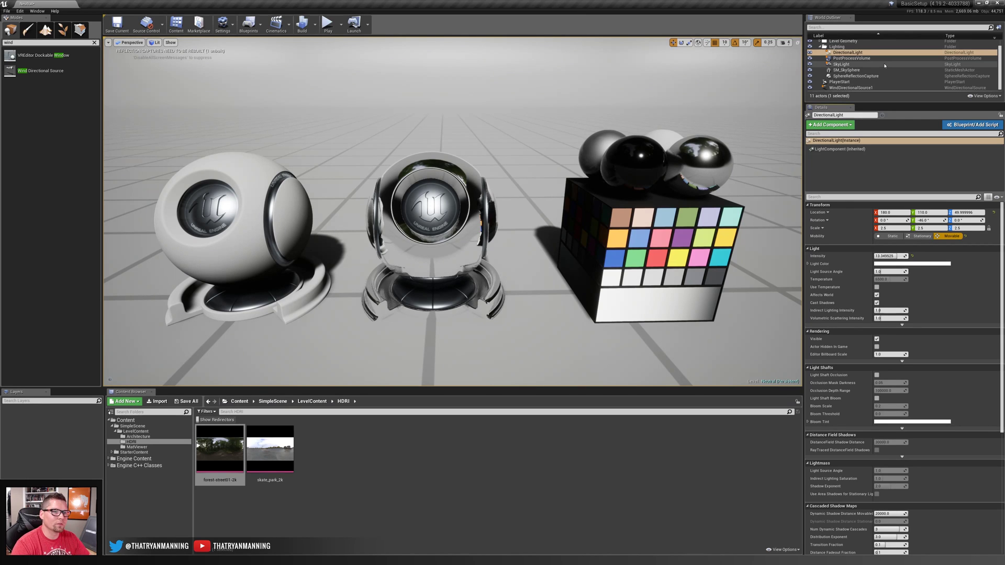
pyautogui.click(897, 256)
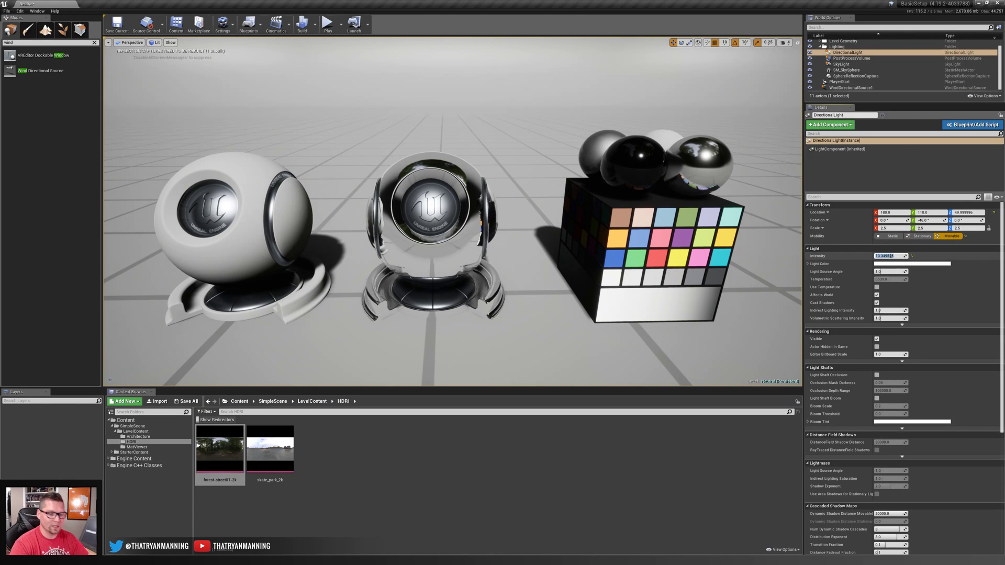
pyautogui.write('3.14')
pyautogui.press('Return')
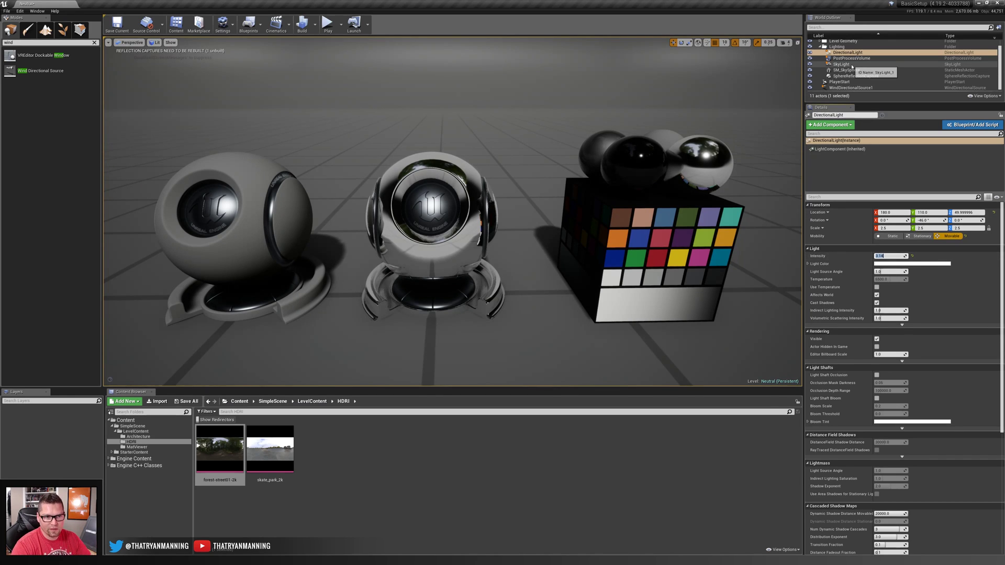
# - Raise the sky light's intensity to 12
pyautogui.click(843, 64)
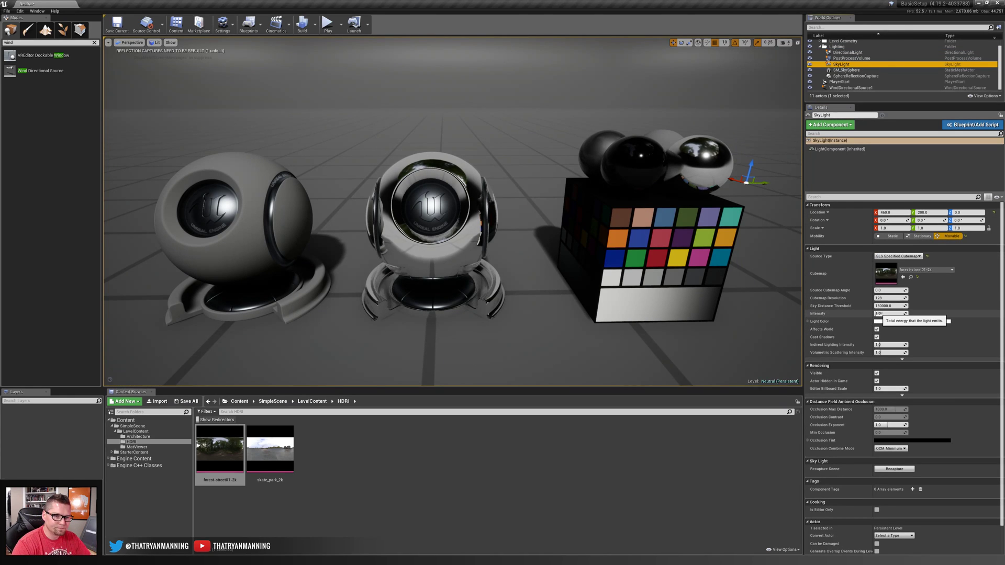
pyautogui.moveTo(893, 314); pyautogui.dragTo(939, 313)
pyautogui.click(893, 313)
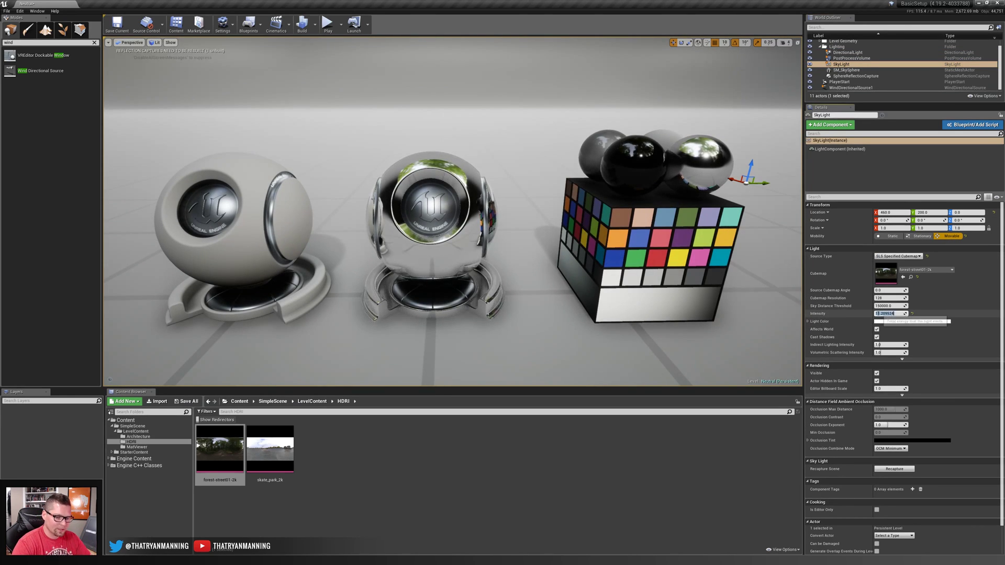
# - Capture a screenshot of the viewport with nothing selected and open the image in Photoshop
pyautogui.moveTo(522, 296); pyautogui.dragTo(522, 282)
pyautogui.click(522, 283)
pyautogui.moveTo(522, 282); pyautogui.dragTo(522, 296, button='right')
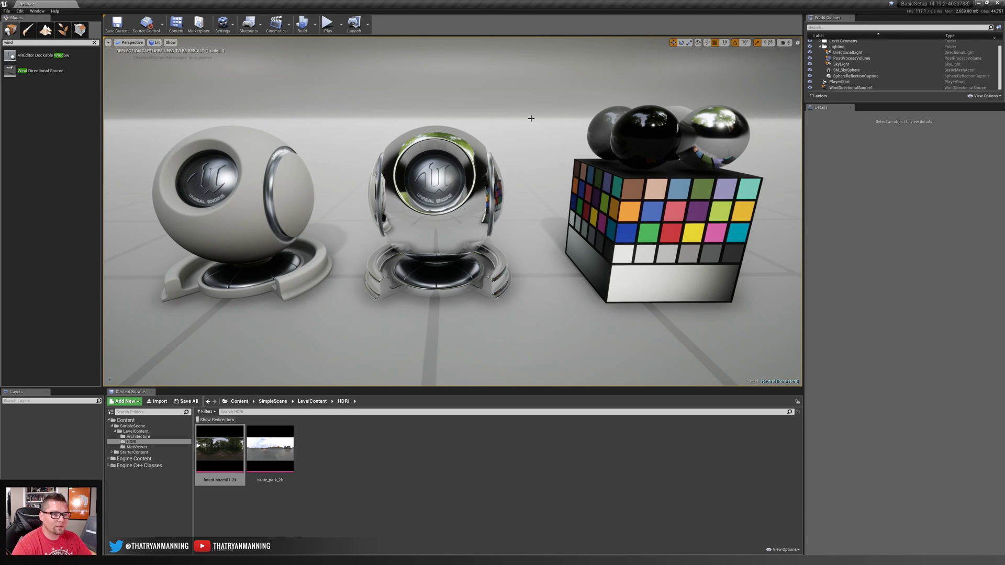
pyautogui.press('F9')
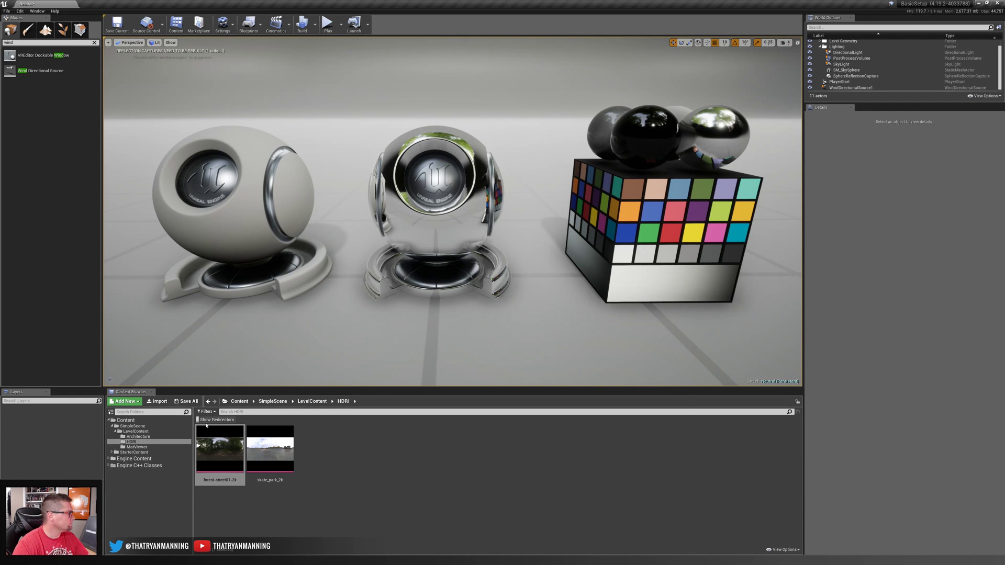
pyautogui.hotkey('alt', 'Tab')
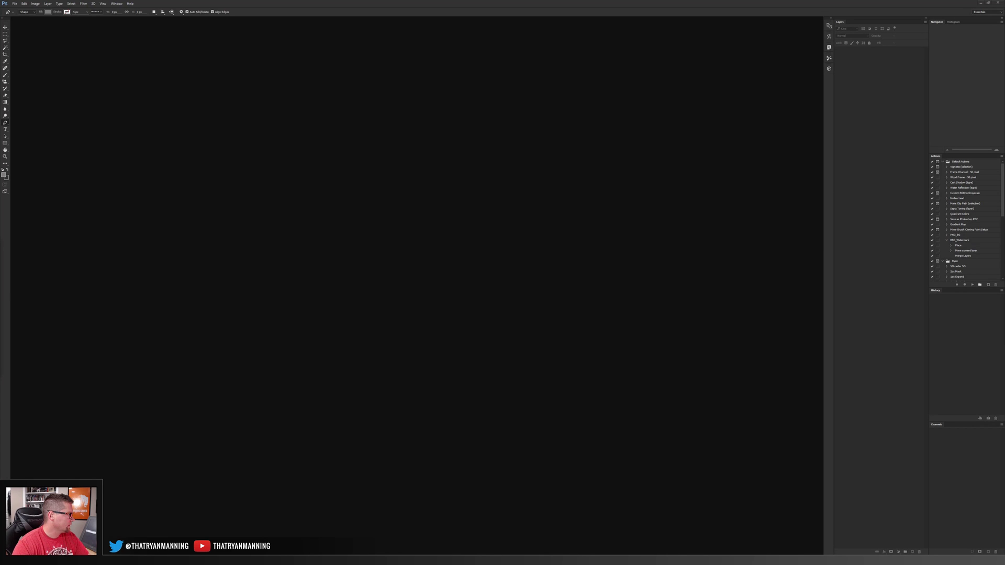
pyautogui.moveTo(302, 302); pyautogui.dragTo(496, 238)
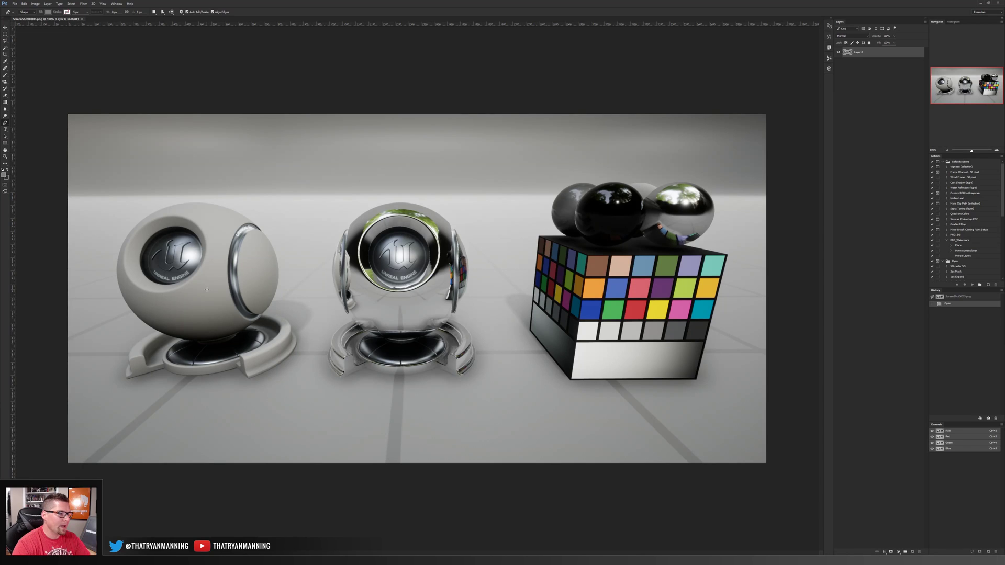
# - Sample the matte preview sphere's mid-tone and shadowed grey in the screenshot with the foreground color picker
pyautogui.press('i')
pyautogui.click(5, 175)
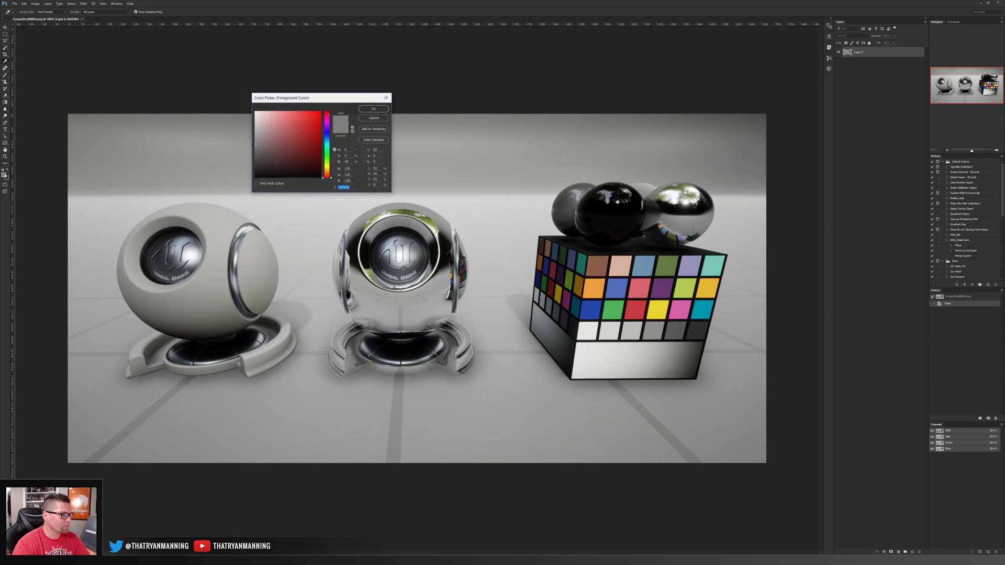
pyautogui.click(186, 314)
pyautogui.click(194, 311)
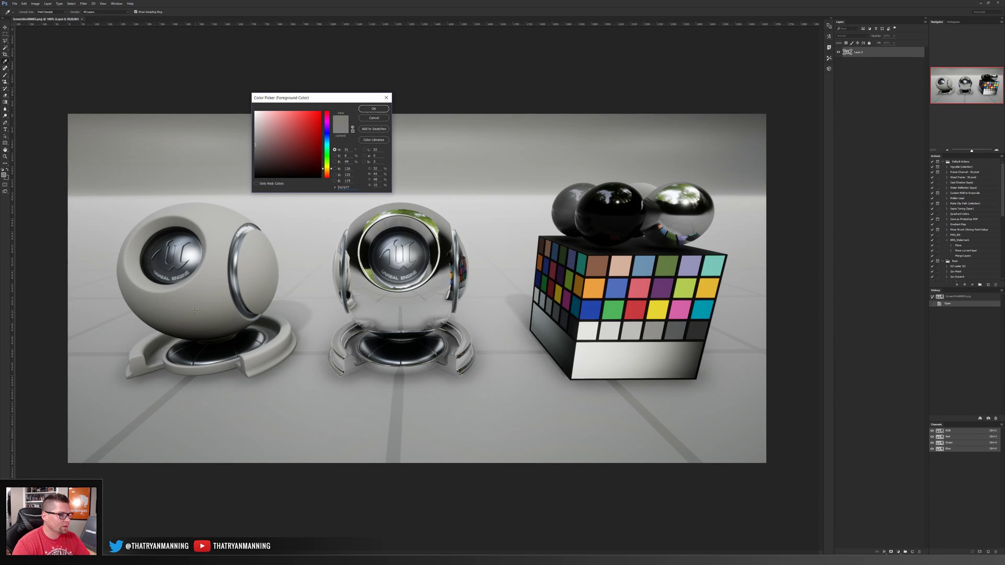
pyautogui.click(196, 311)
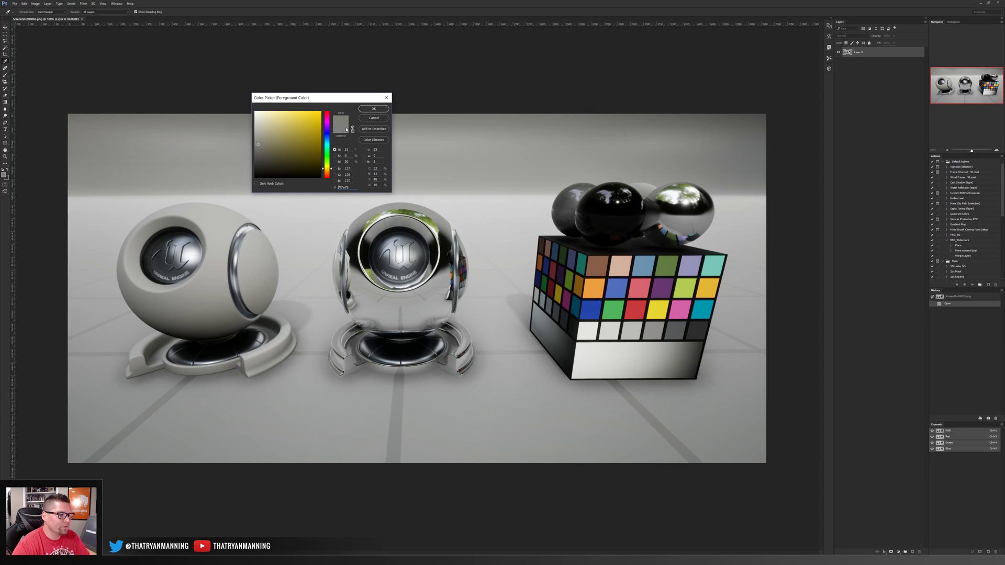
pyautogui.click(234, 324)
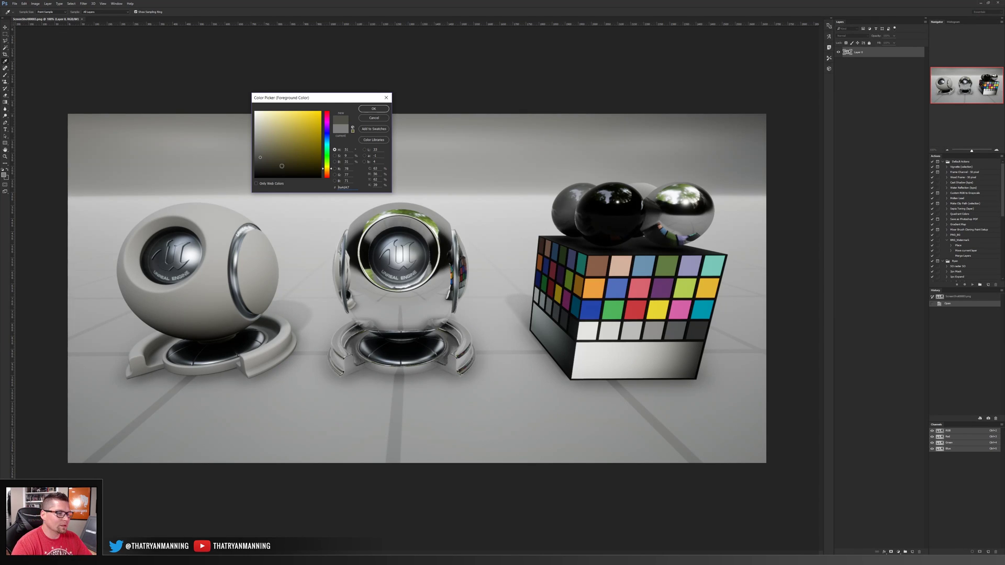
# - Sample the white, black and grey patches of the color calibrator, and cancel the color picker
pyautogui.moveTo(384, 97); pyautogui.dragTo(357, 63)
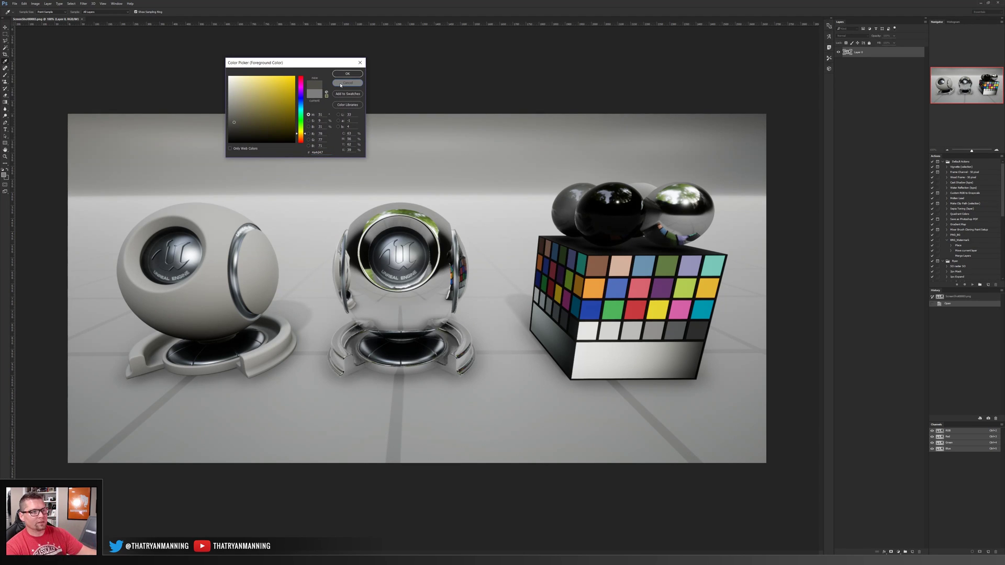
pyautogui.click(587, 330)
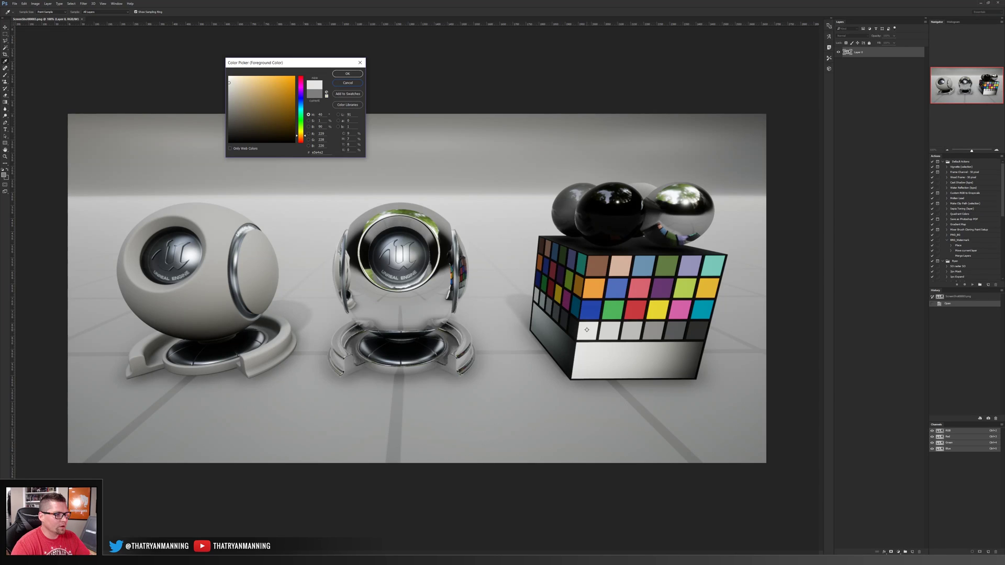
pyautogui.click(694, 331)
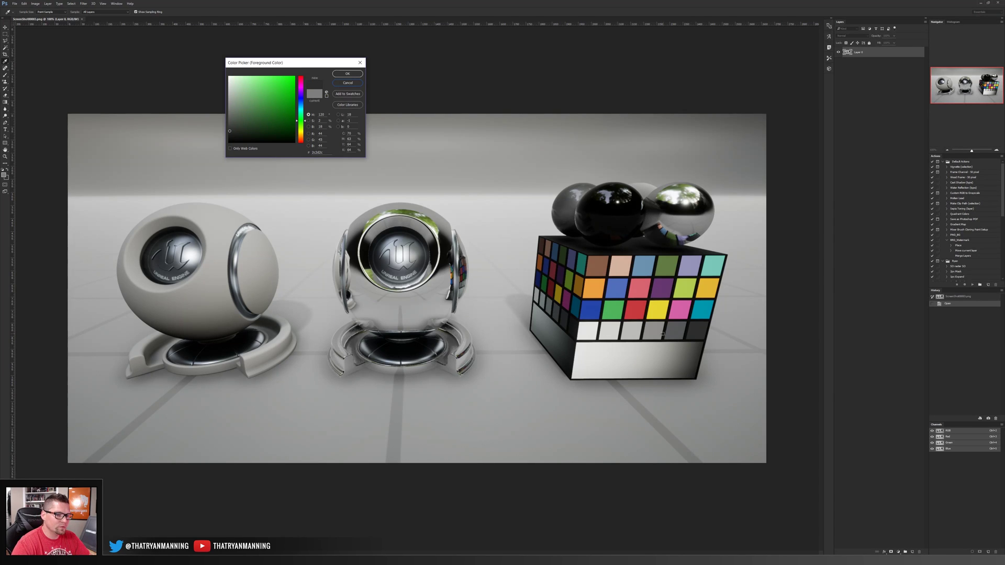
pyautogui.moveTo(662, 333); pyautogui.dragTo(588, 330)
pyautogui.click(351, 84)
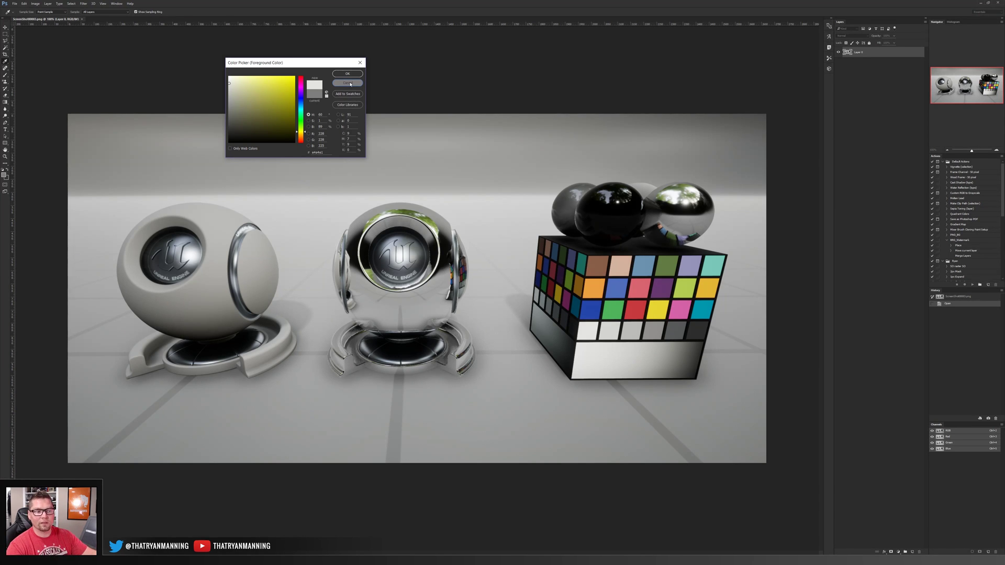
pyautogui.click(351, 84)
pyautogui.press('p')
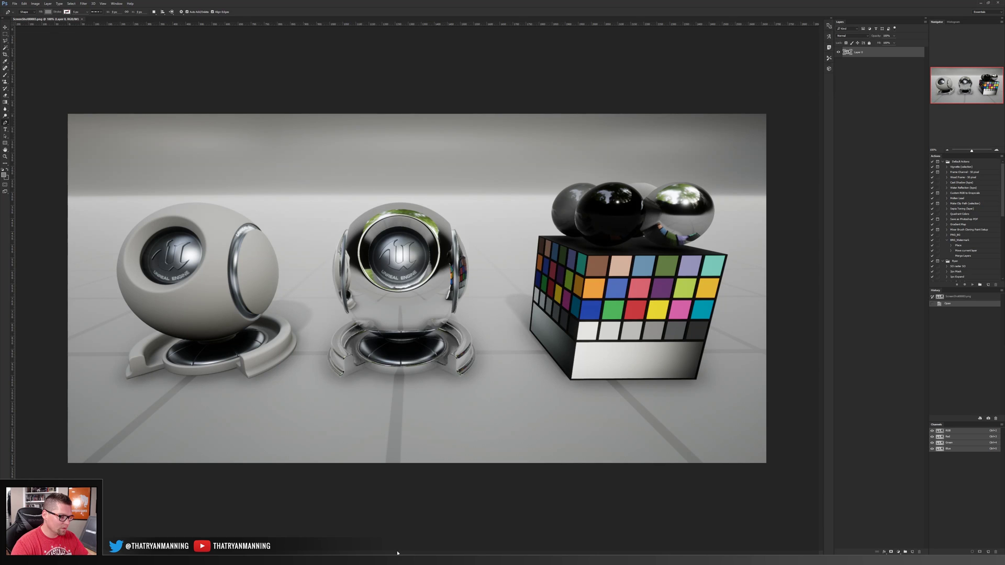
# - Switch back to Unreal Engine and try sky light intensities of 20 and 24
pyautogui.hotkey('alt', 'Tab')
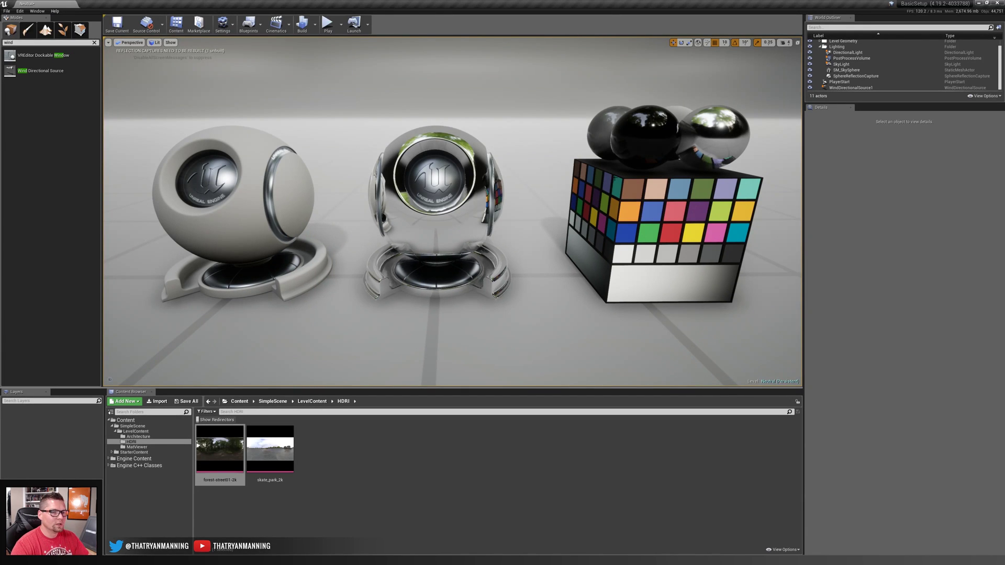
pyautogui.click(843, 64)
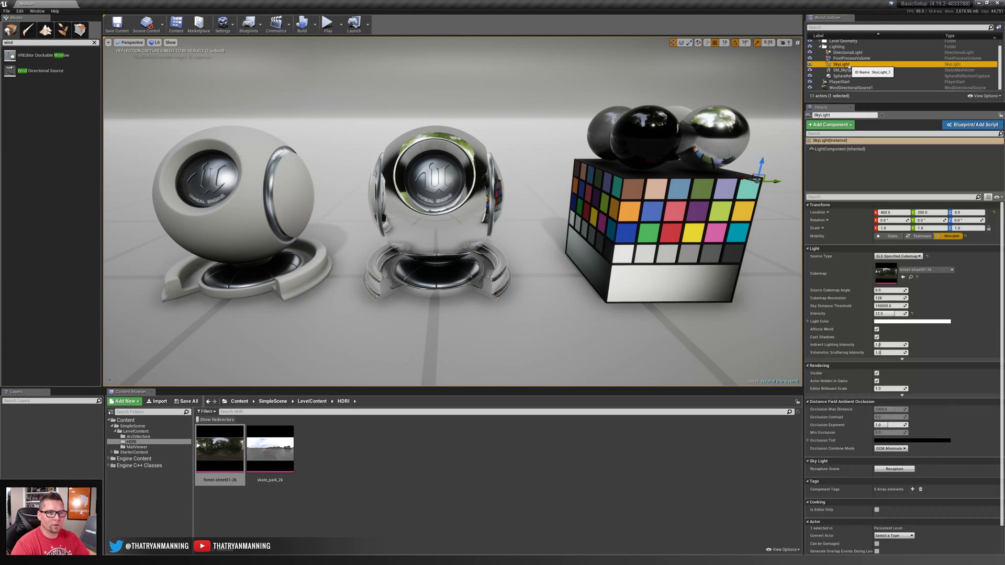
pyautogui.click(890, 314)
pyautogui.write('20')
pyautogui.press('Return')
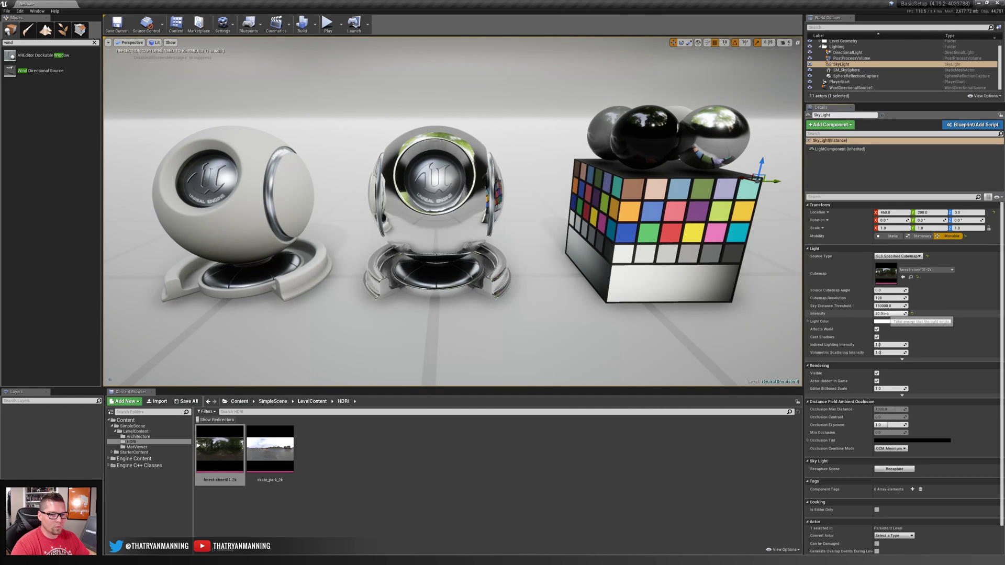
pyautogui.click(886, 313)
pyautogui.write('24')
pyautogui.press('Return')
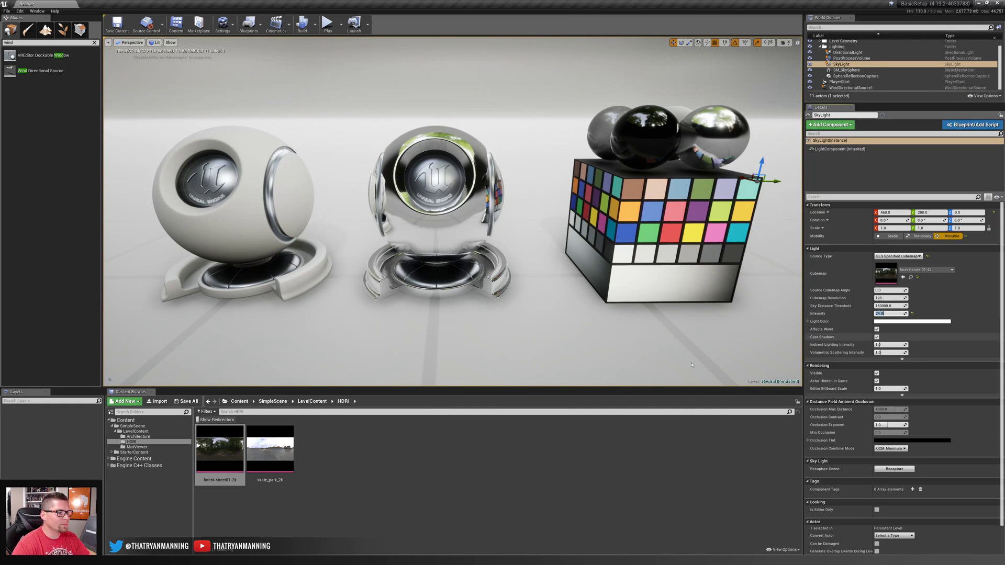
# - Capture a new viewport screenshot and sample the matte preview sphere's color from it in Photoshop
pyautogui.press('F9')
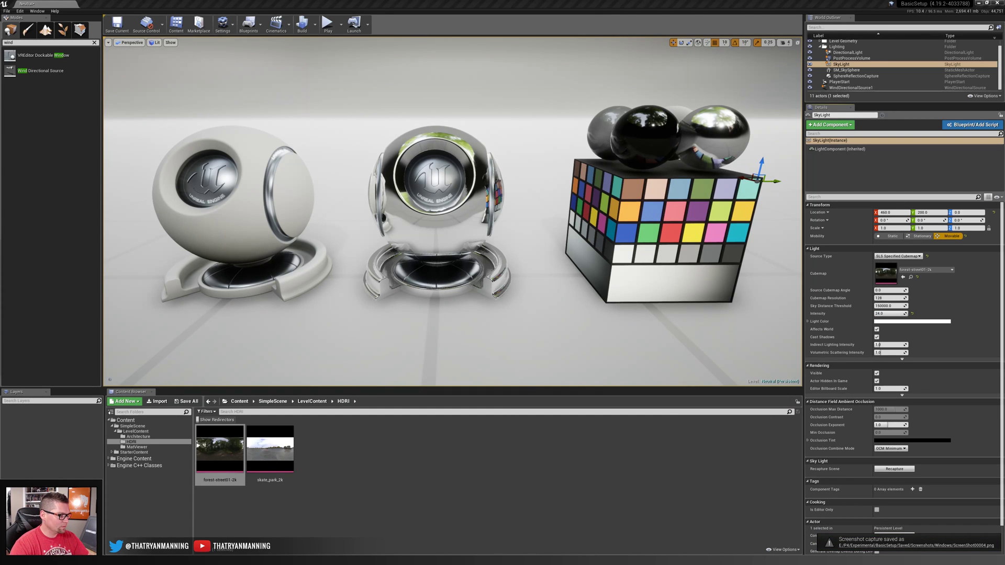
pyautogui.hotkey('alt', 'Tab')
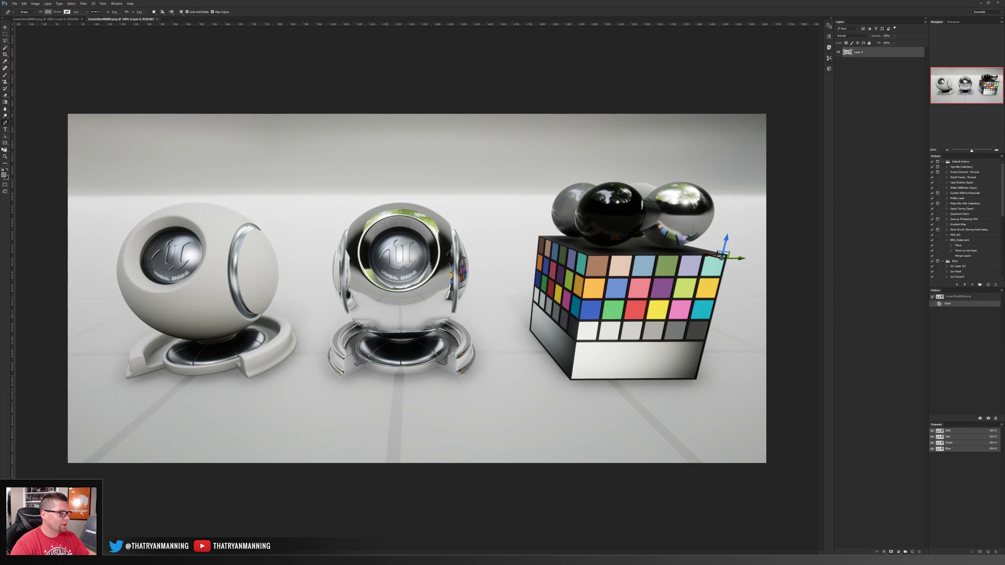
pyautogui.click(4, 176)
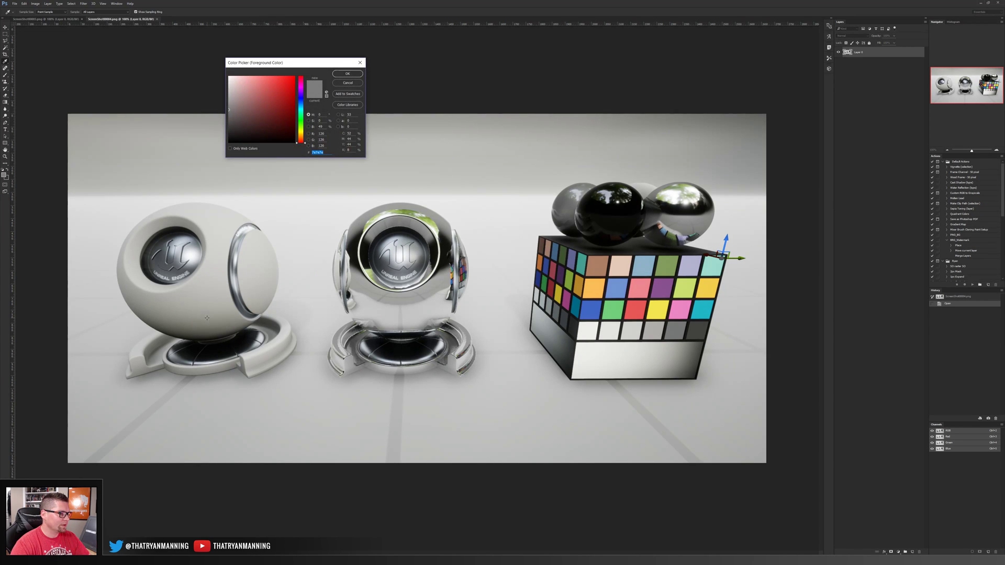
pyautogui.click(205, 318)
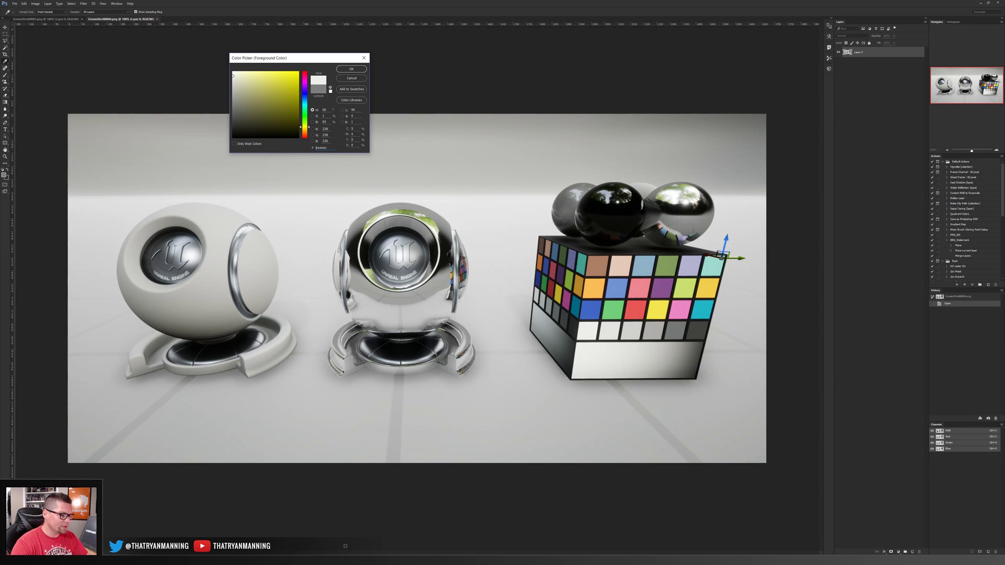
# - Switch back to Unreal Engine and set the sky light's intensity to 12
pyautogui.hotkey('alt', 'Tab')
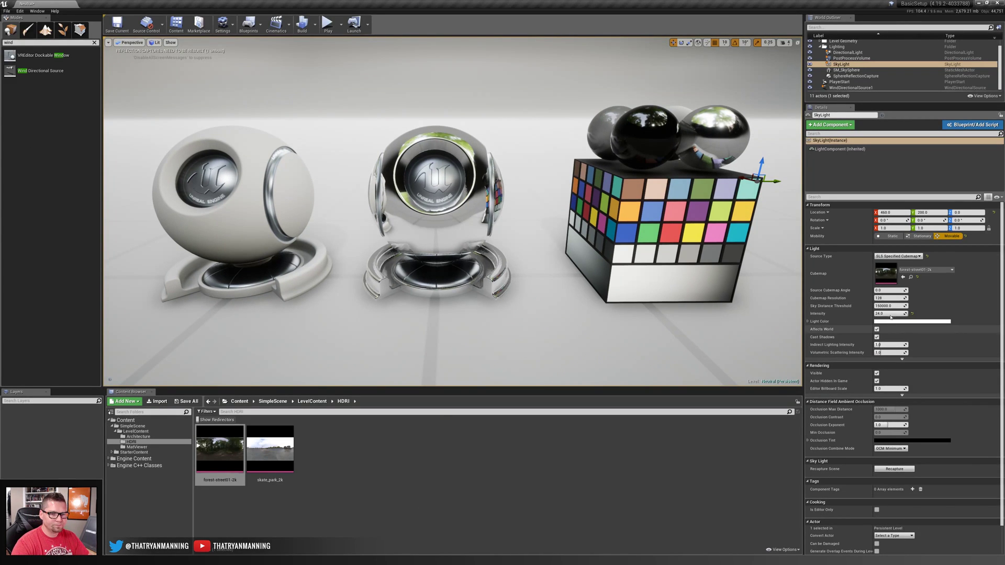
pyautogui.moveTo(899, 318); pyautogui.dragTo(895, 315)
pyautogui.write('12')
pyautogui.press('Return')
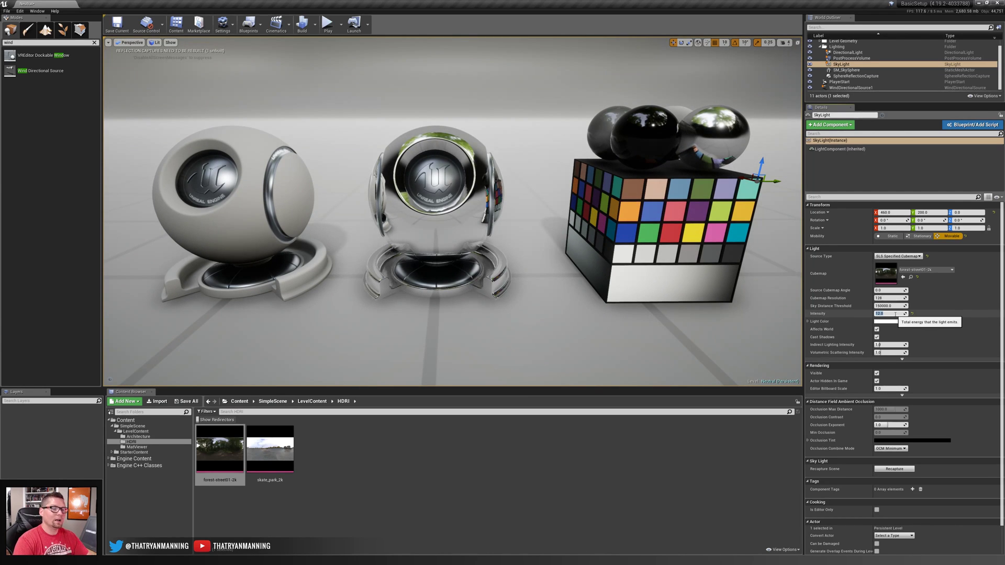